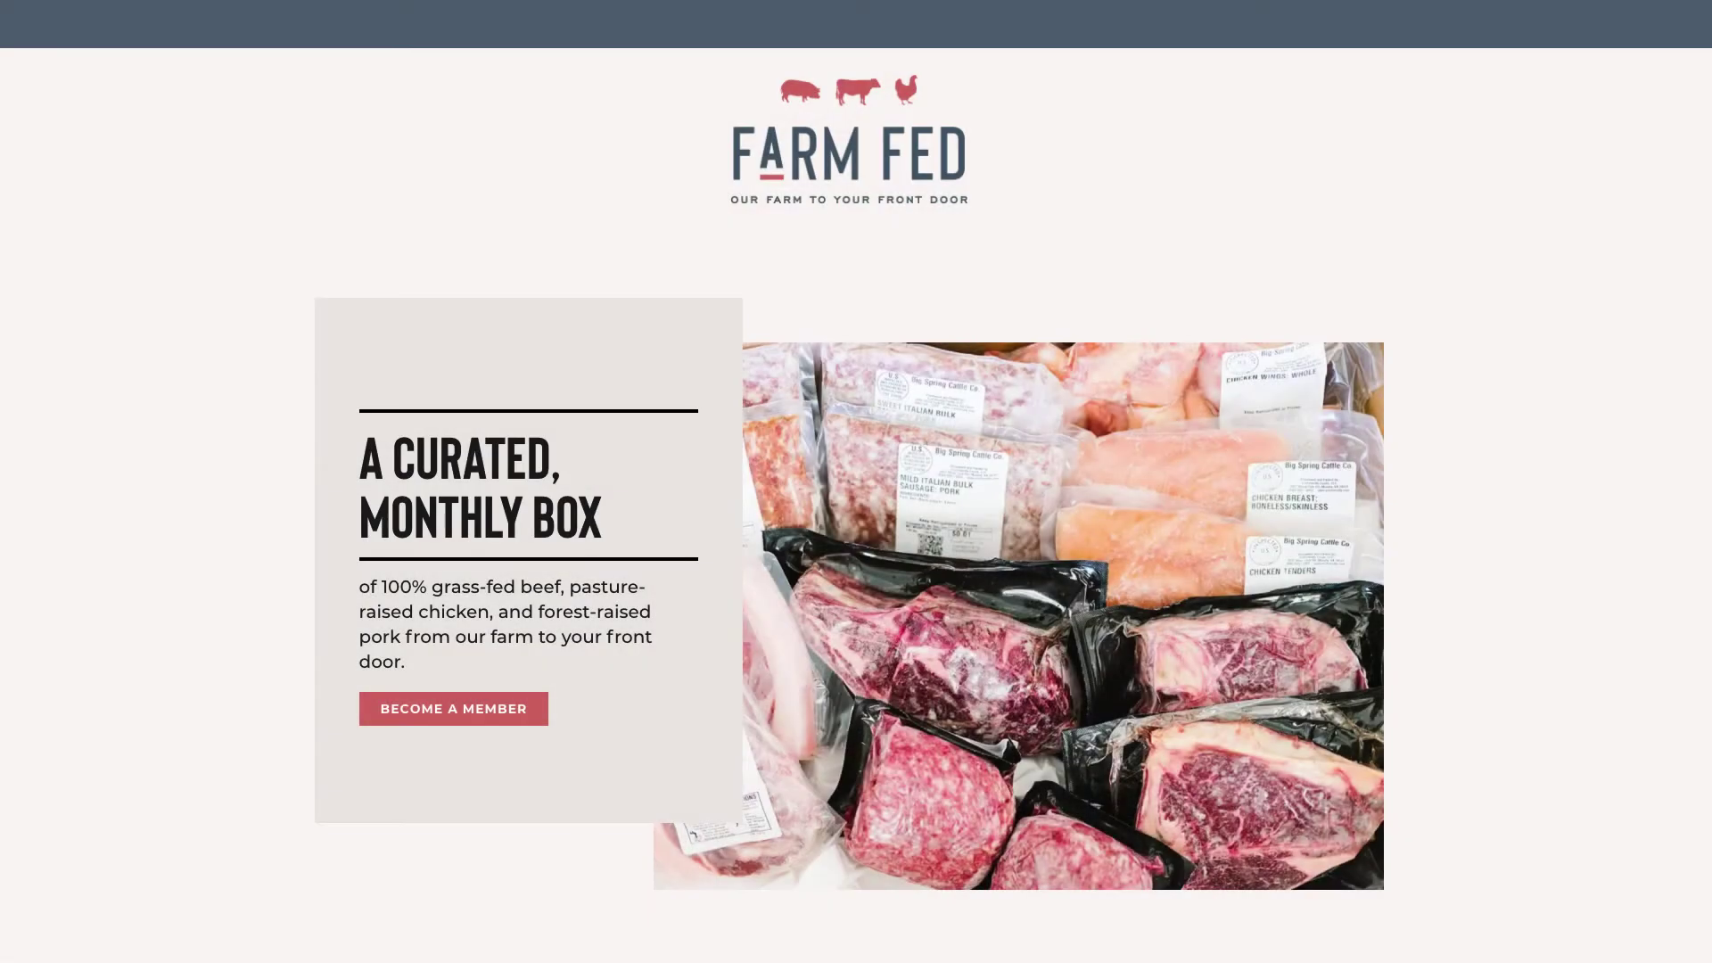
# Scroll the Farm Fed homepage past the hero box to the cattle section and countdown bar.
pyautogui.scroll(-2, 856, 482)
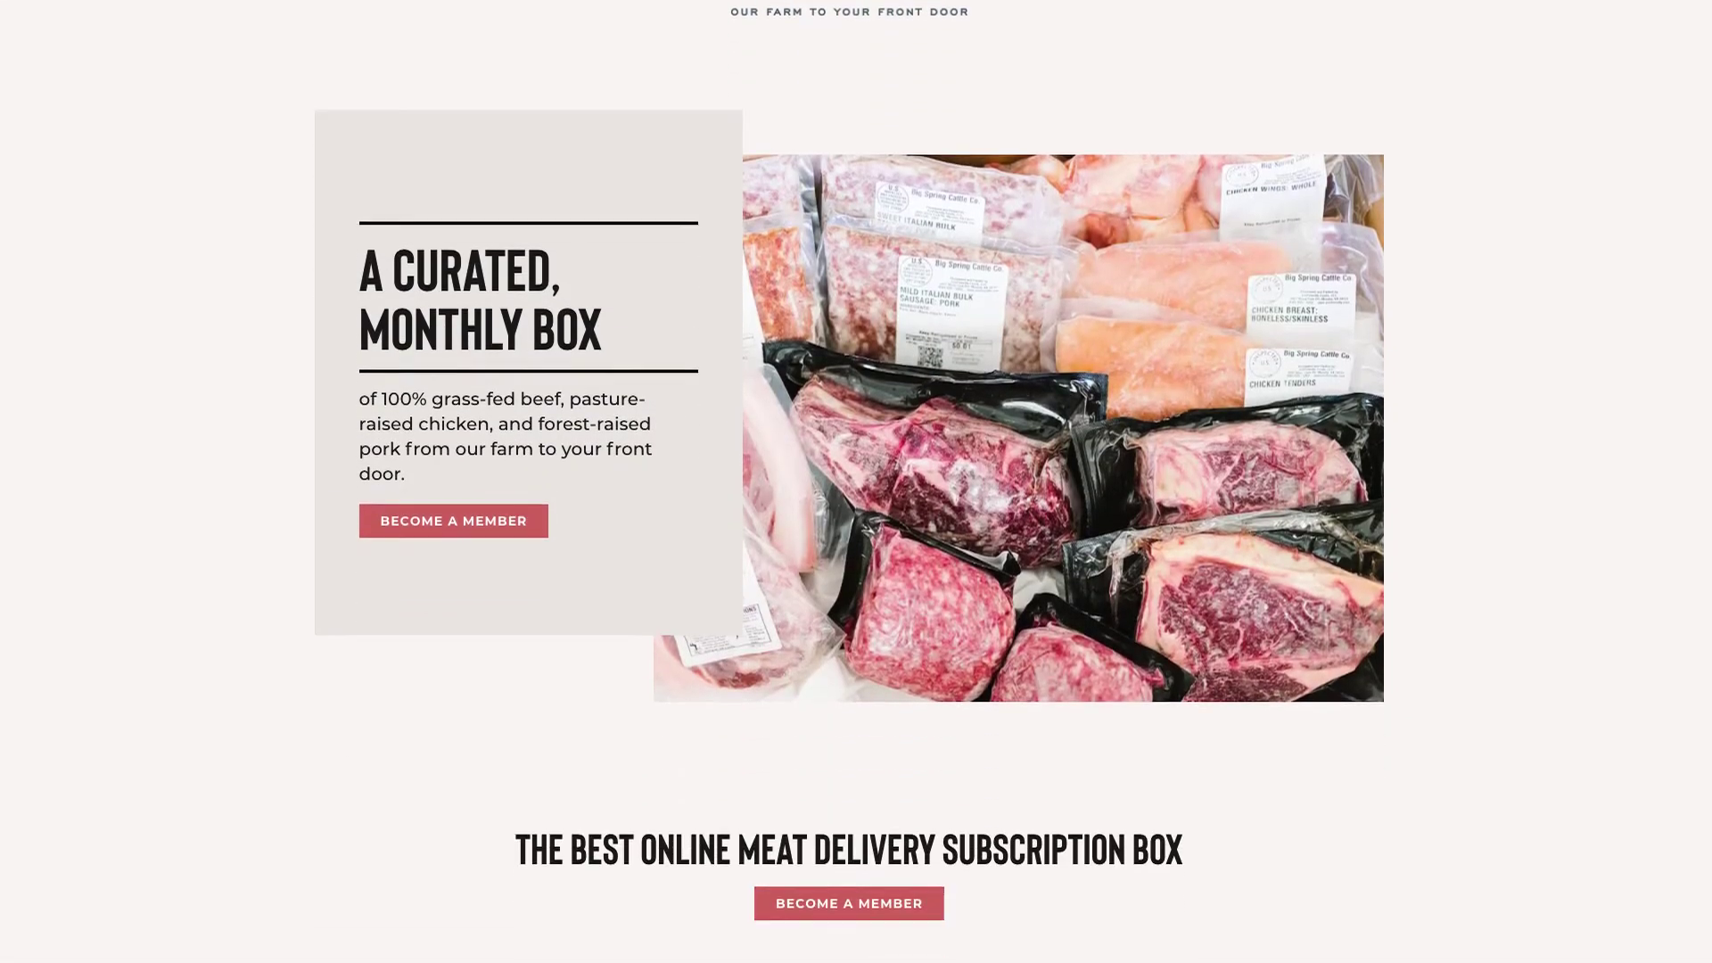
pyautogui.scroll(-5, 856, 481)
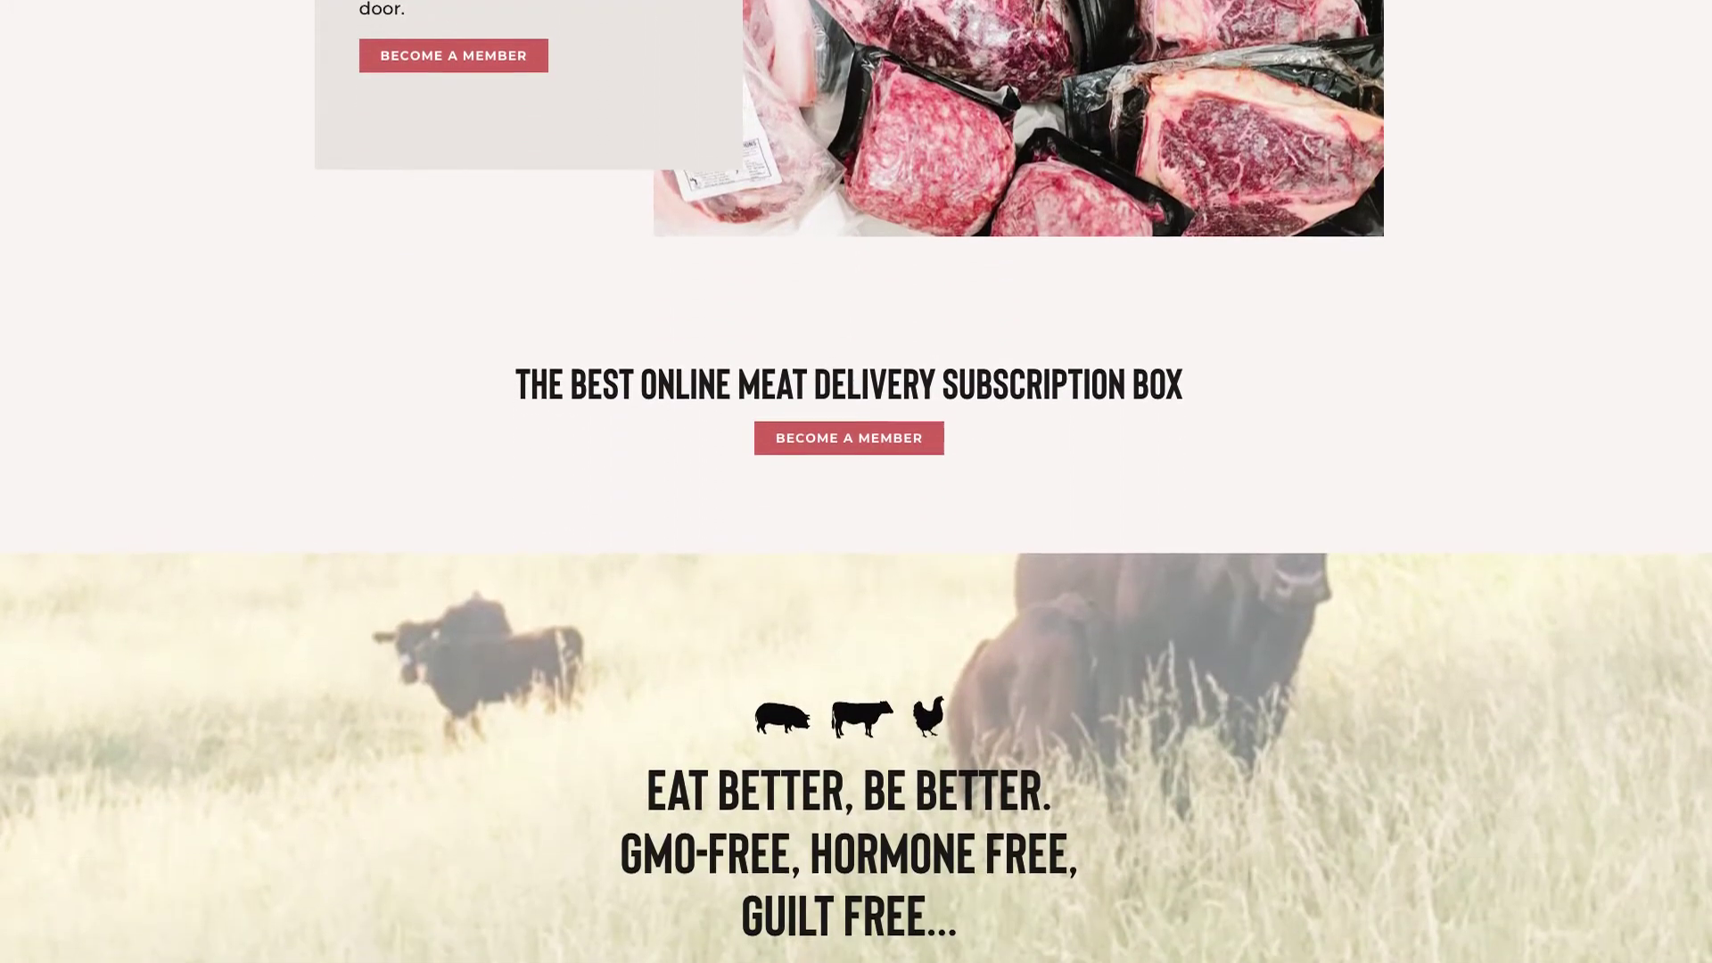
pyautogui.scroll(-2, 856, 482)
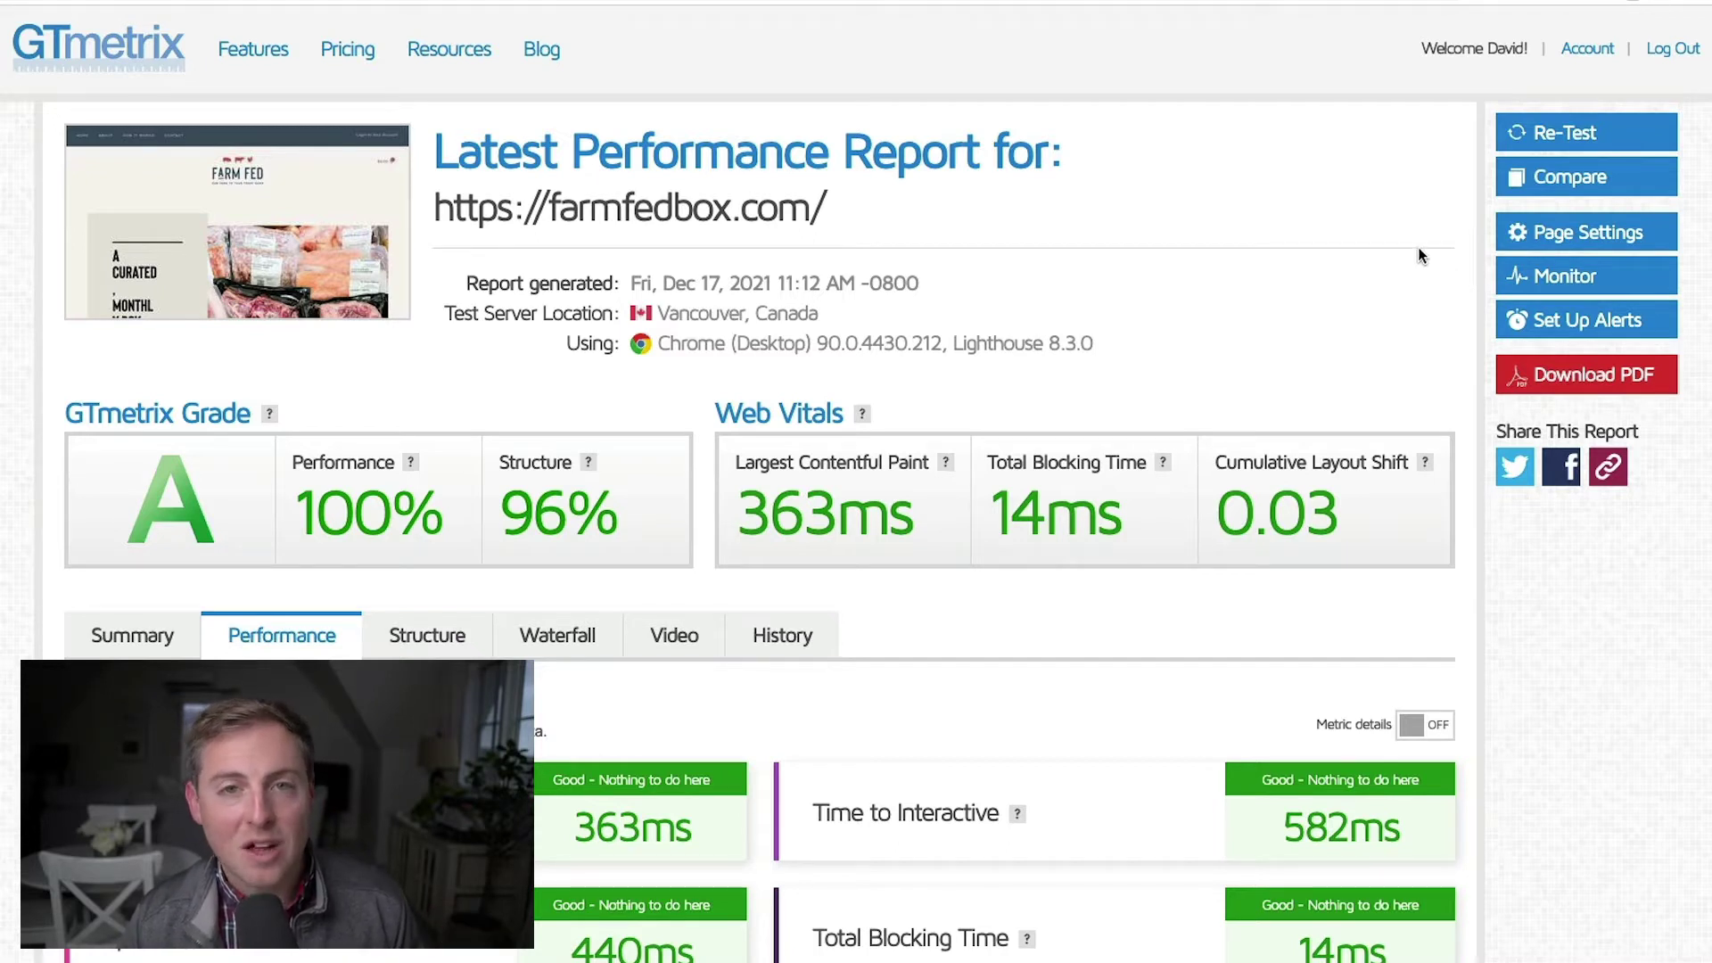
# Scroll through the GTmetrix Performance metrics and highlight the Chrome (Desktop) test browser line.
pyautogui.scroll(-5, 469, 344)
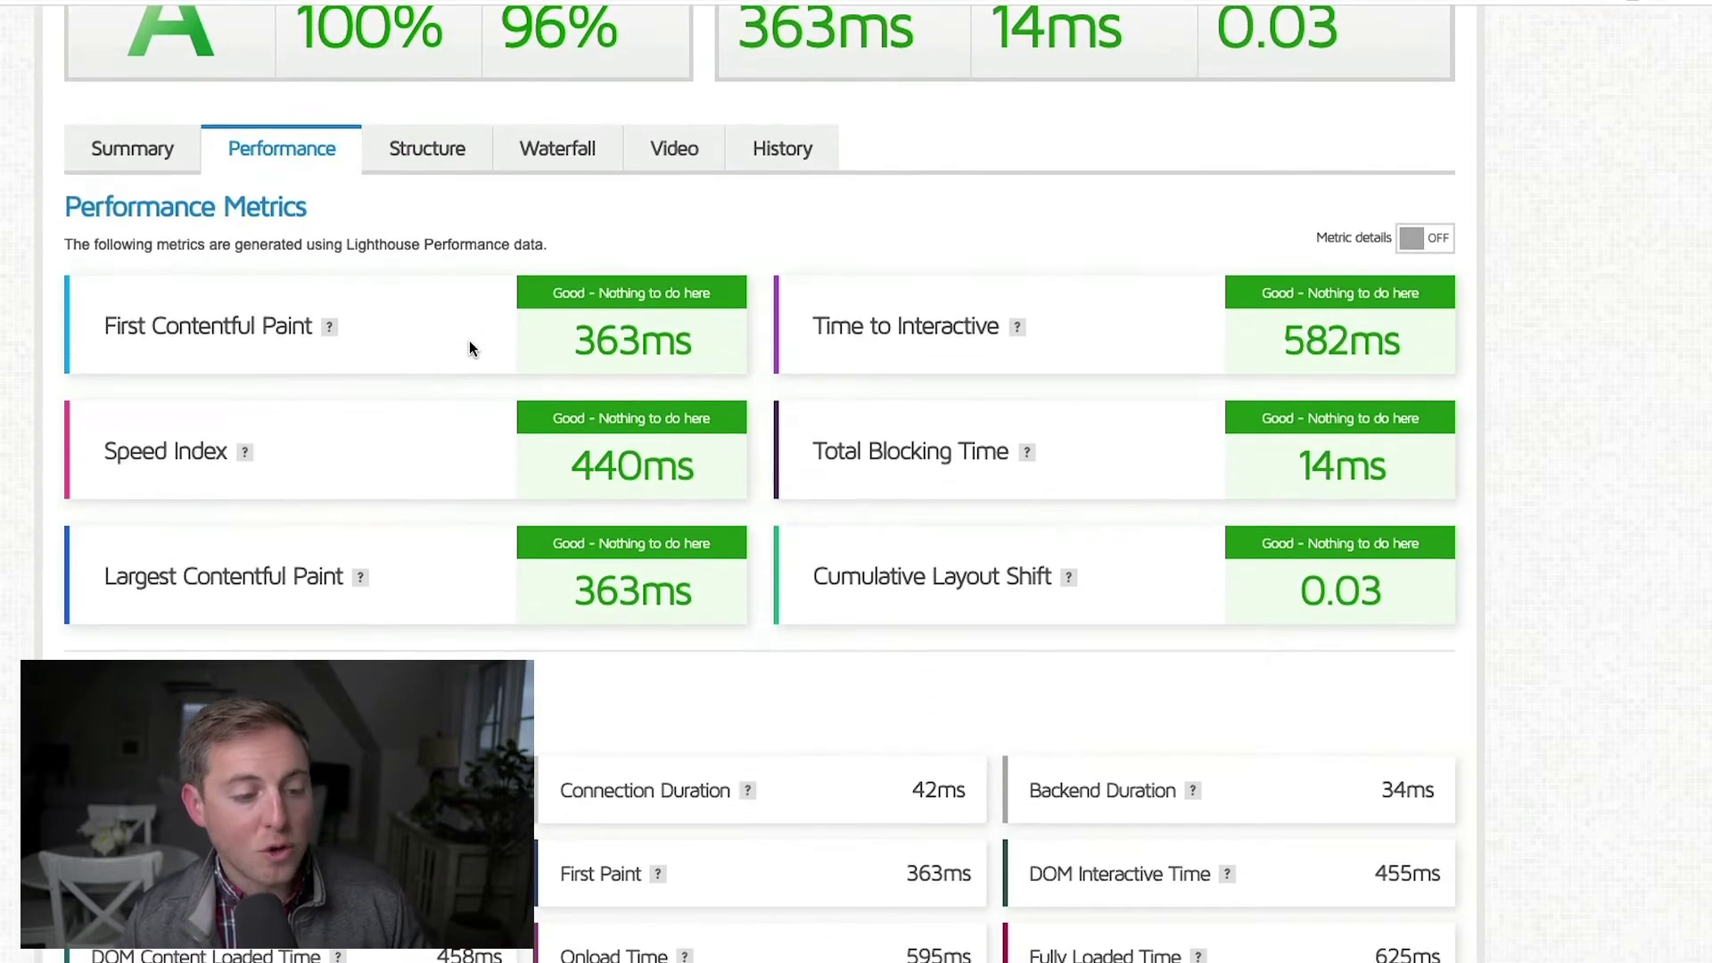
pyautogui.scroll(4, 470, 344)
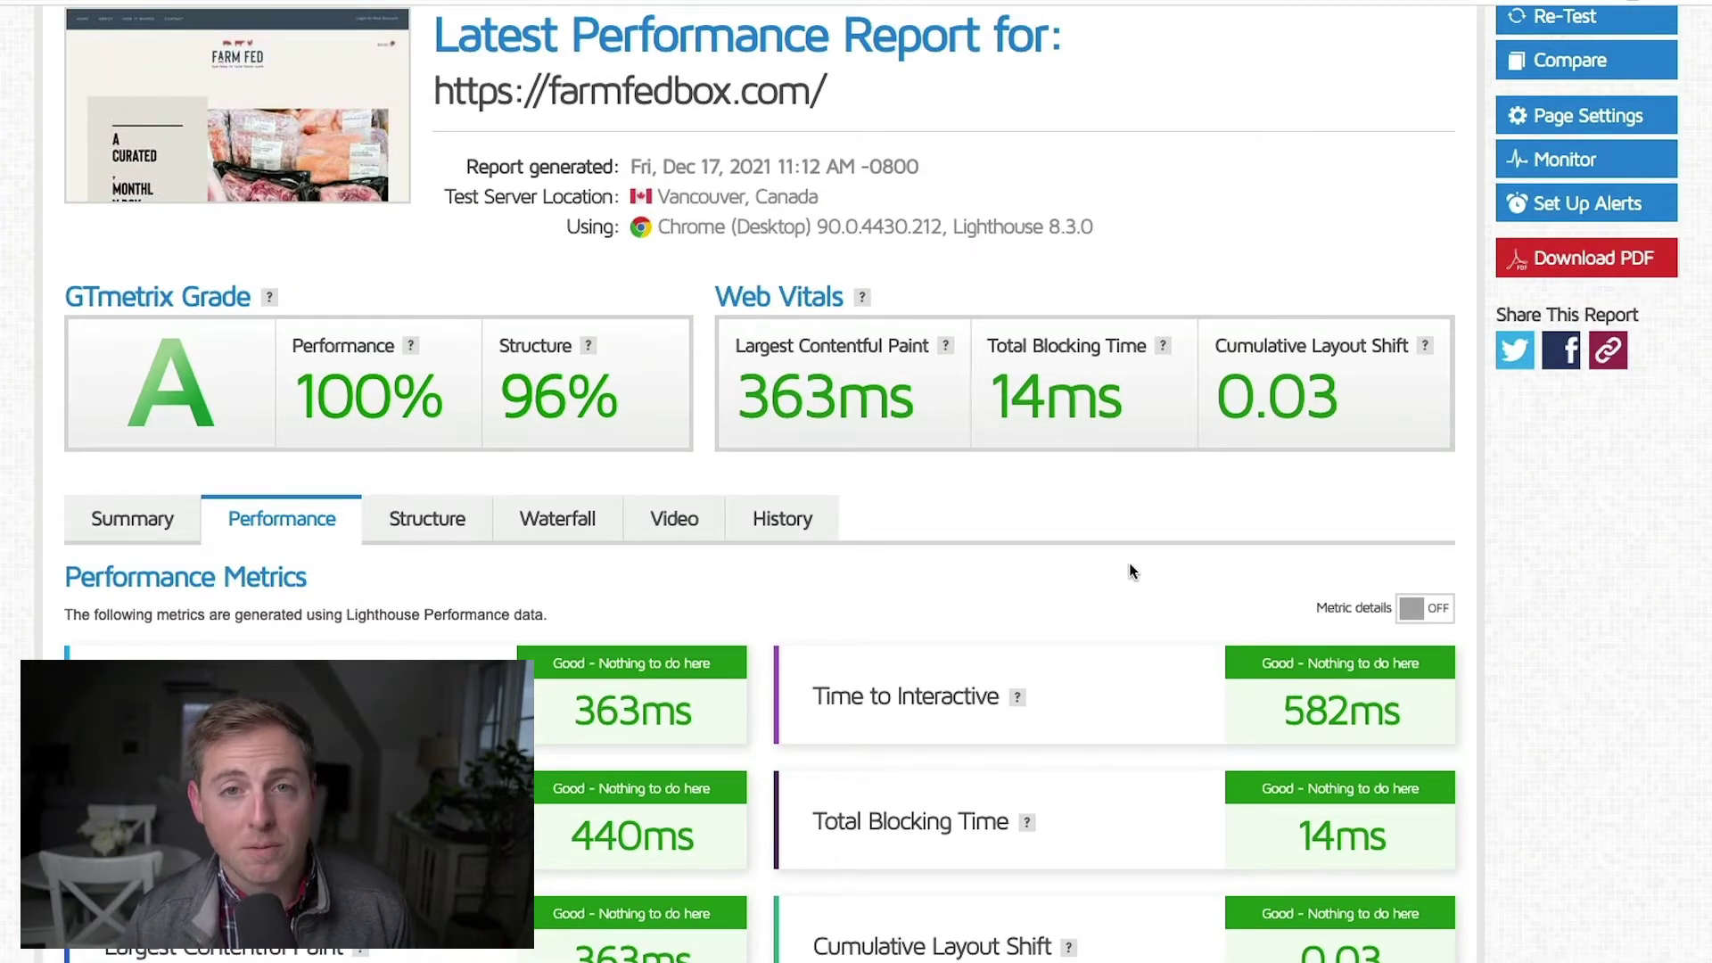
pyautogui.scroll(1, 1078, 568)
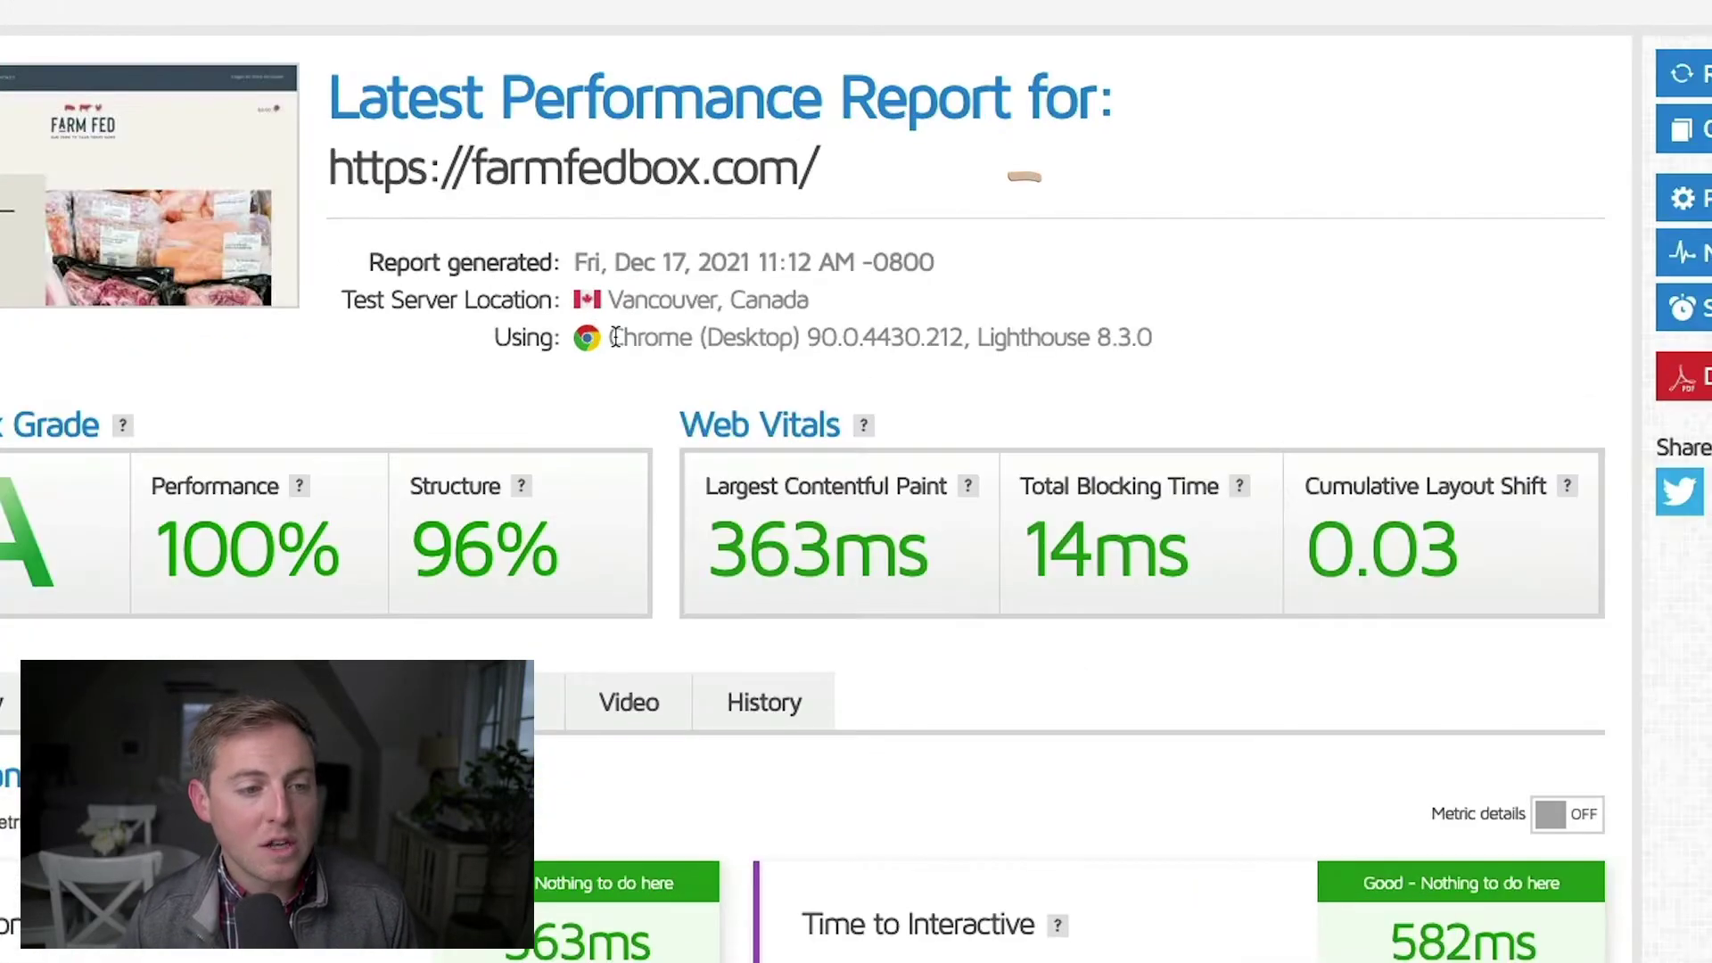
pyautogui.moveTo(611, 338); pyautogui.dragTo(793, 339)
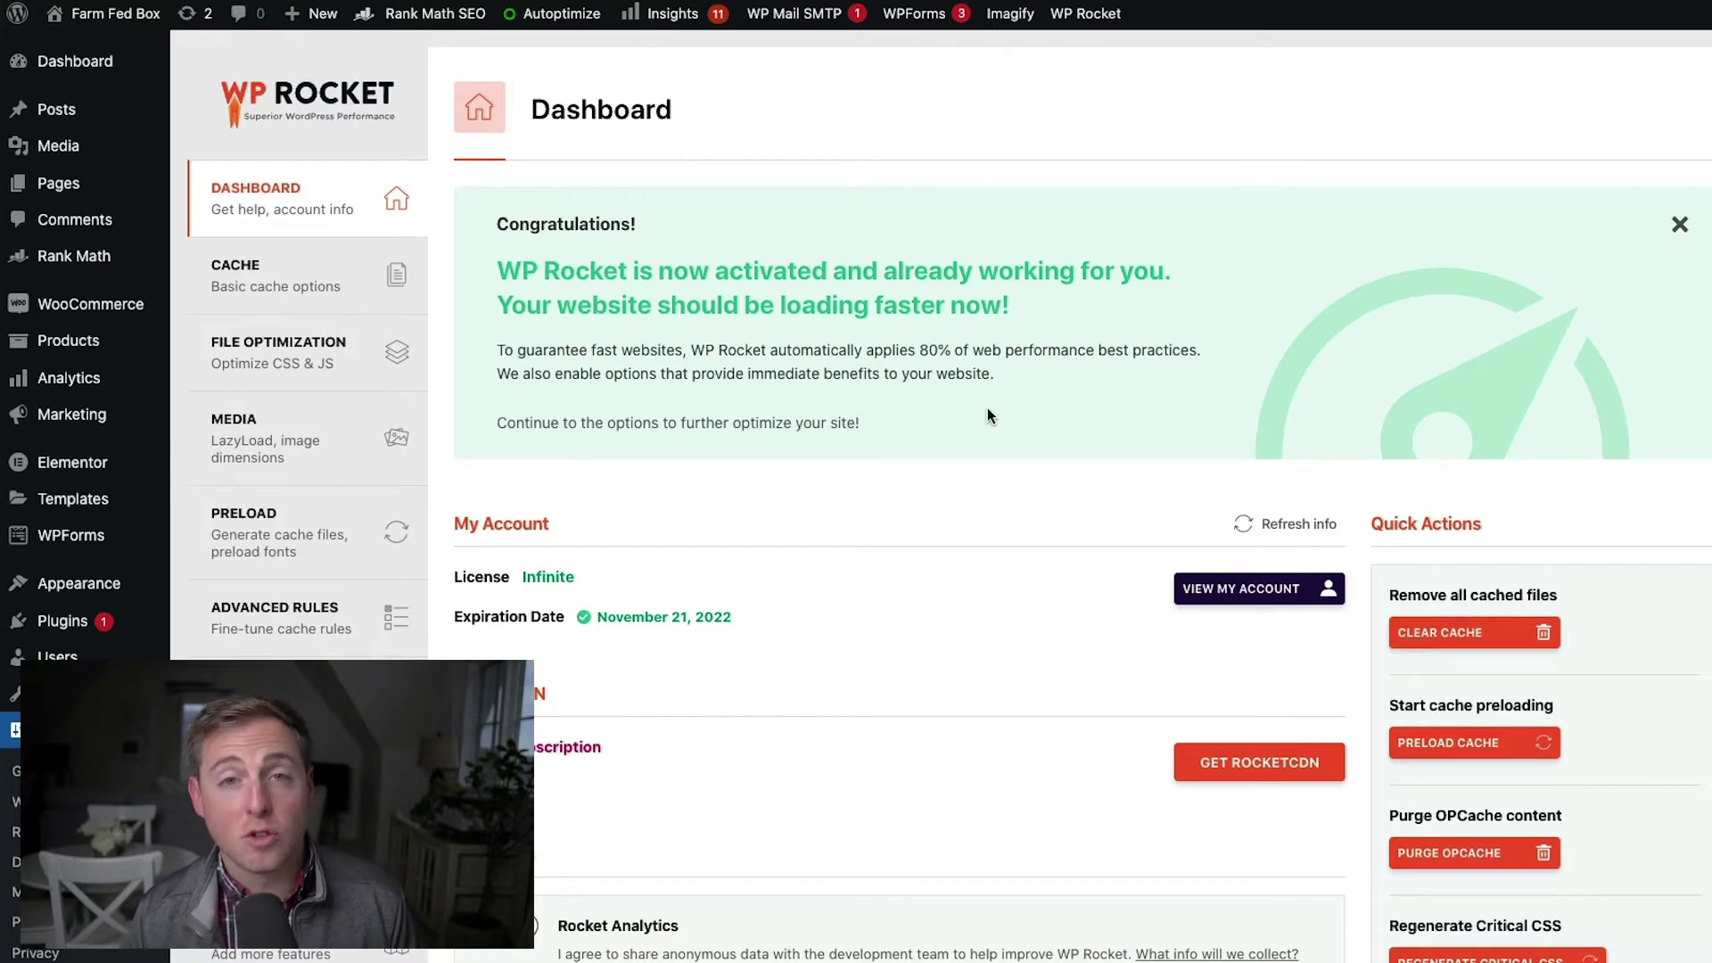
pyautogui.scroll(-5, 988, 408)
pyautogui.scroll(-2, 853, 431)
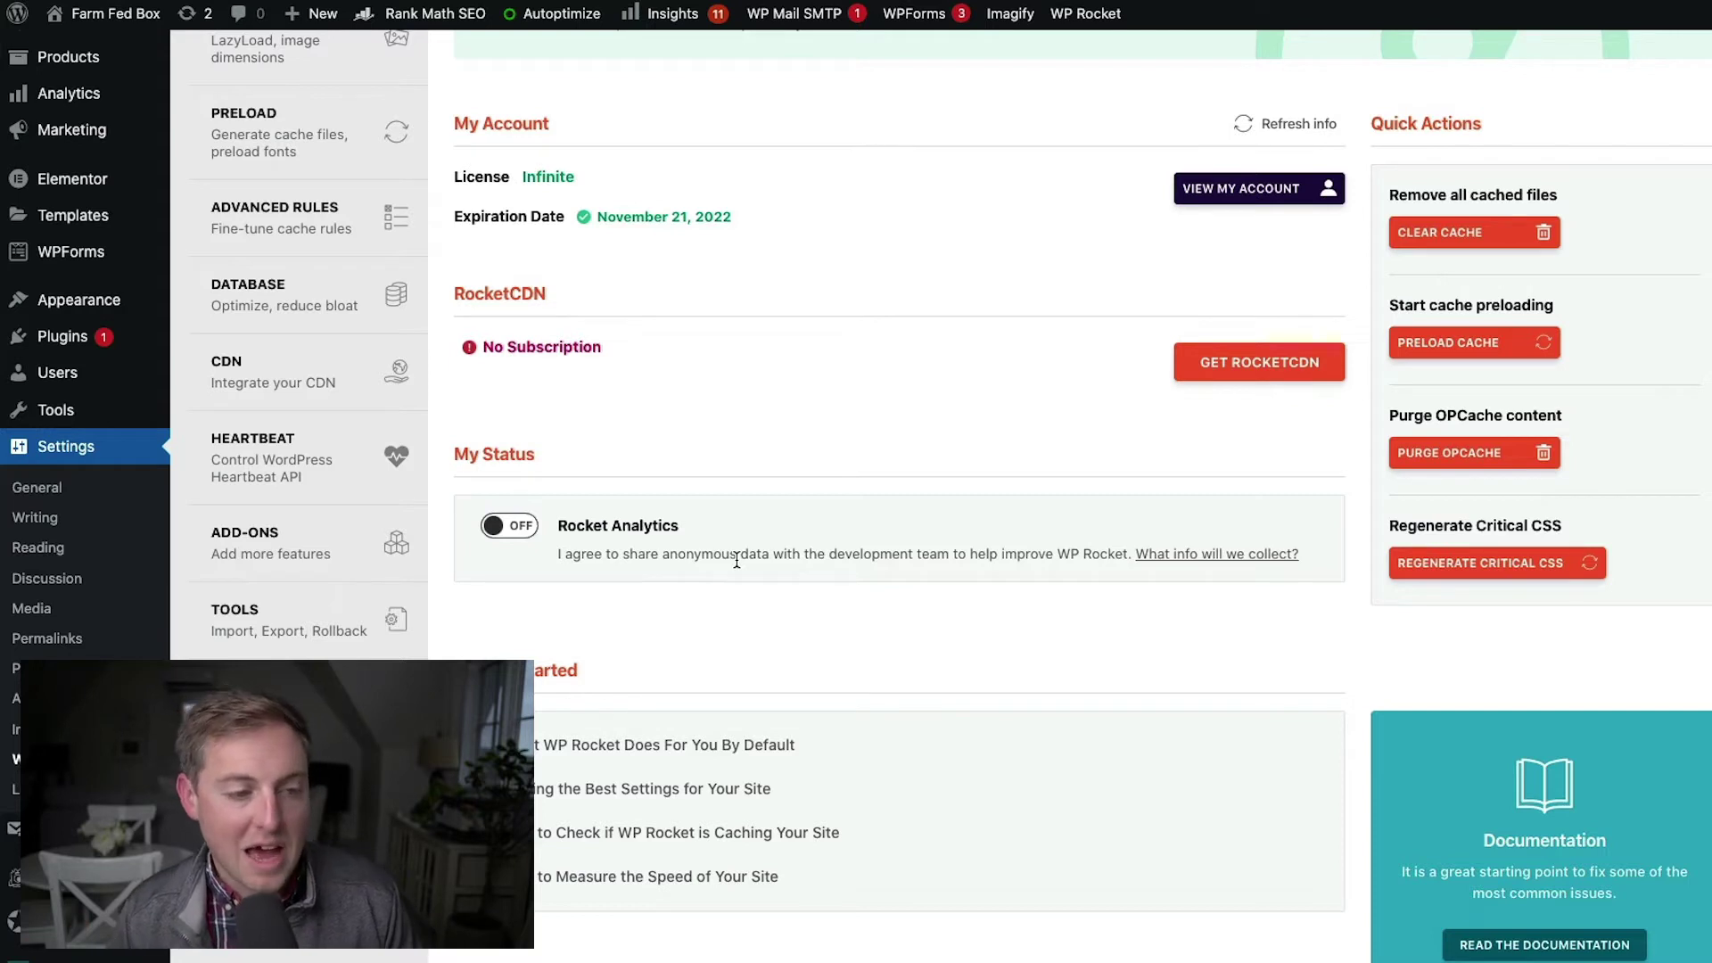
pyautogui.scroll(5, 694, 462)
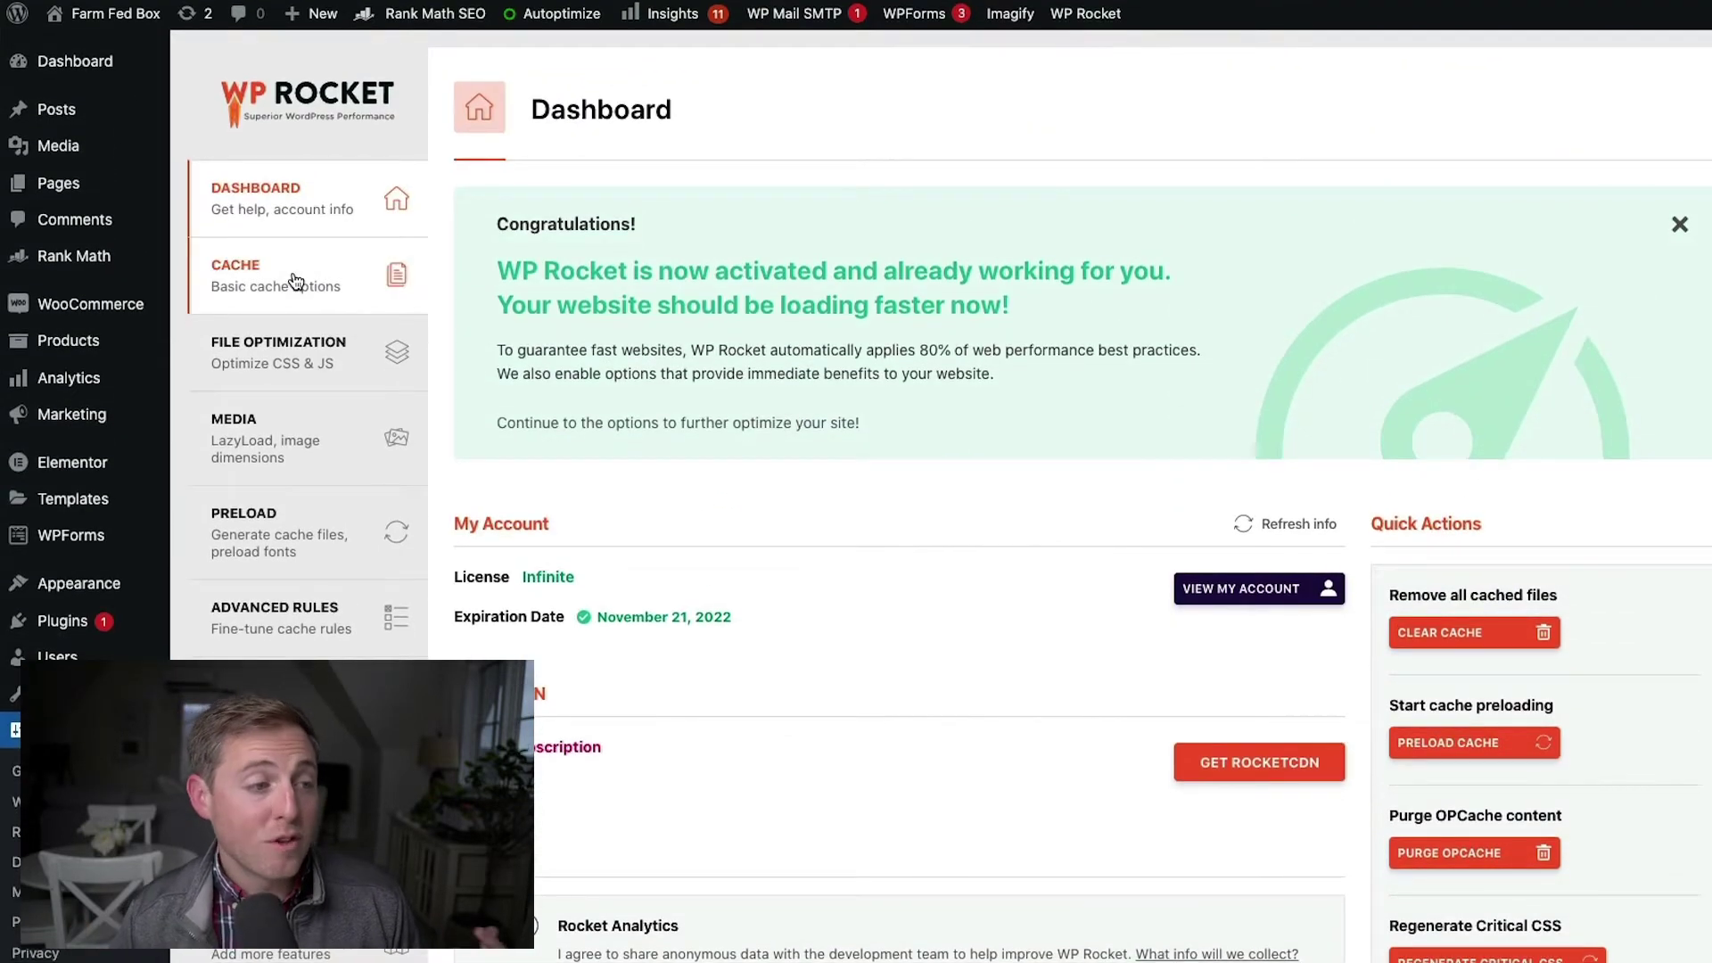
# Review the Cache tab and highlight the advice to reduce cache lifespan to 10 hours.
pyautogui.click(296, 284)
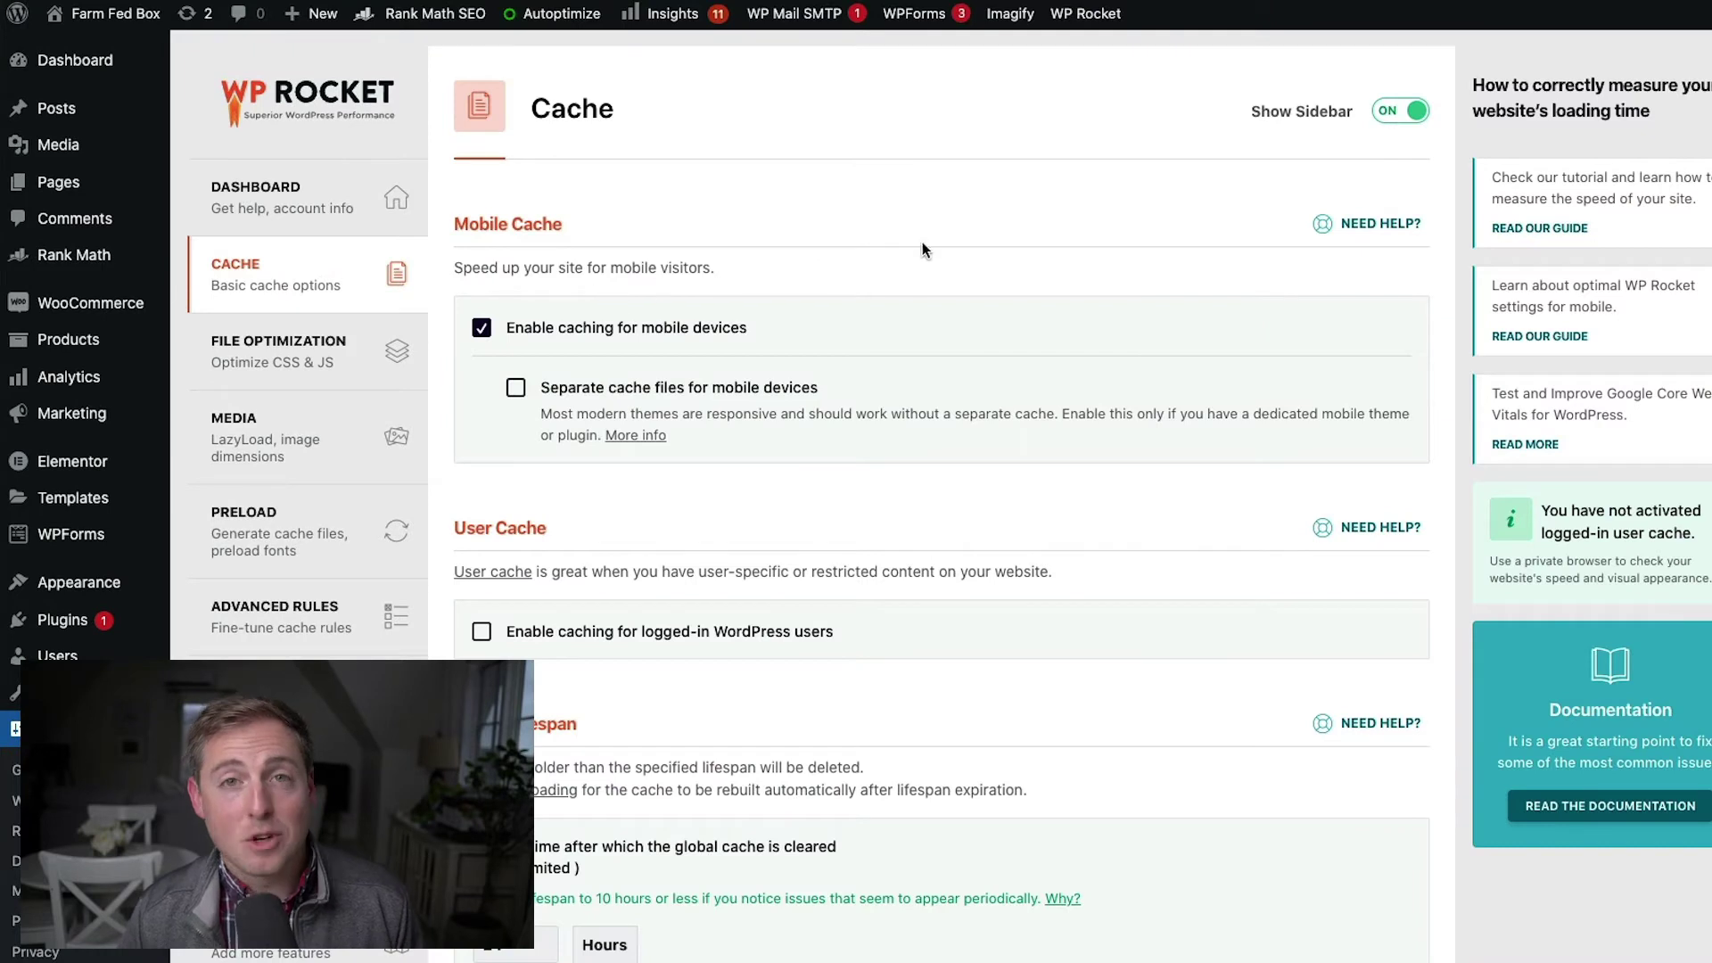
pyautogui.scroll(-2, 919, 241)
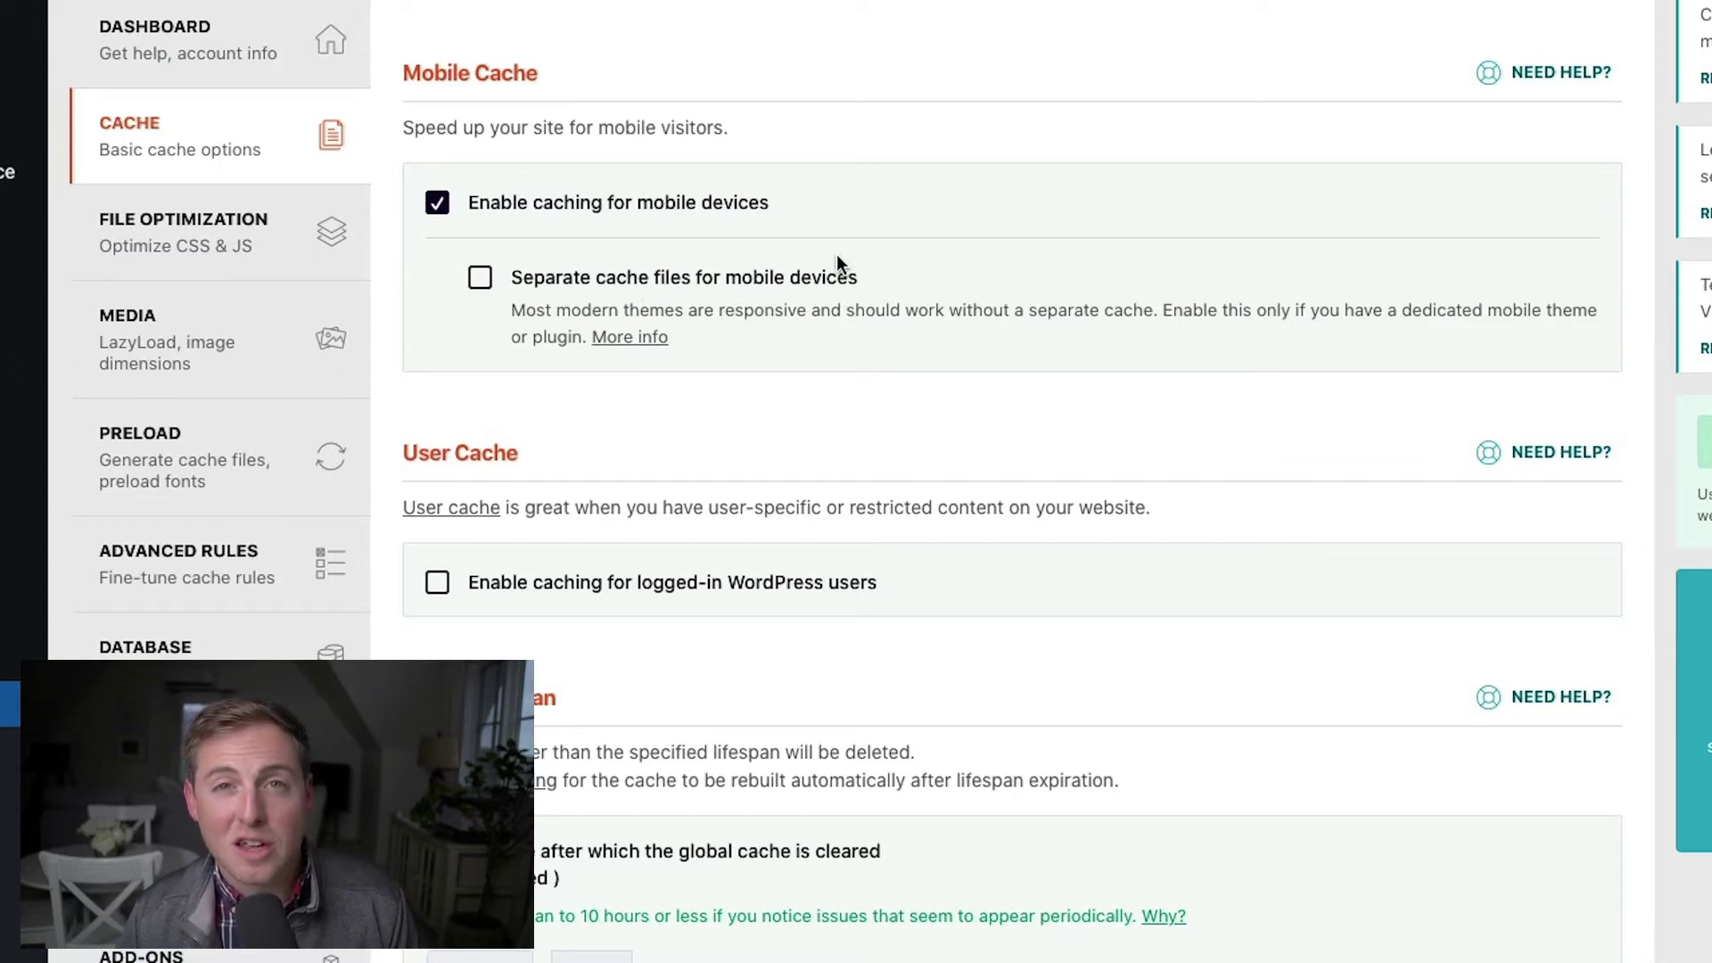
pyautogui.scroll(-5, 836, 261)
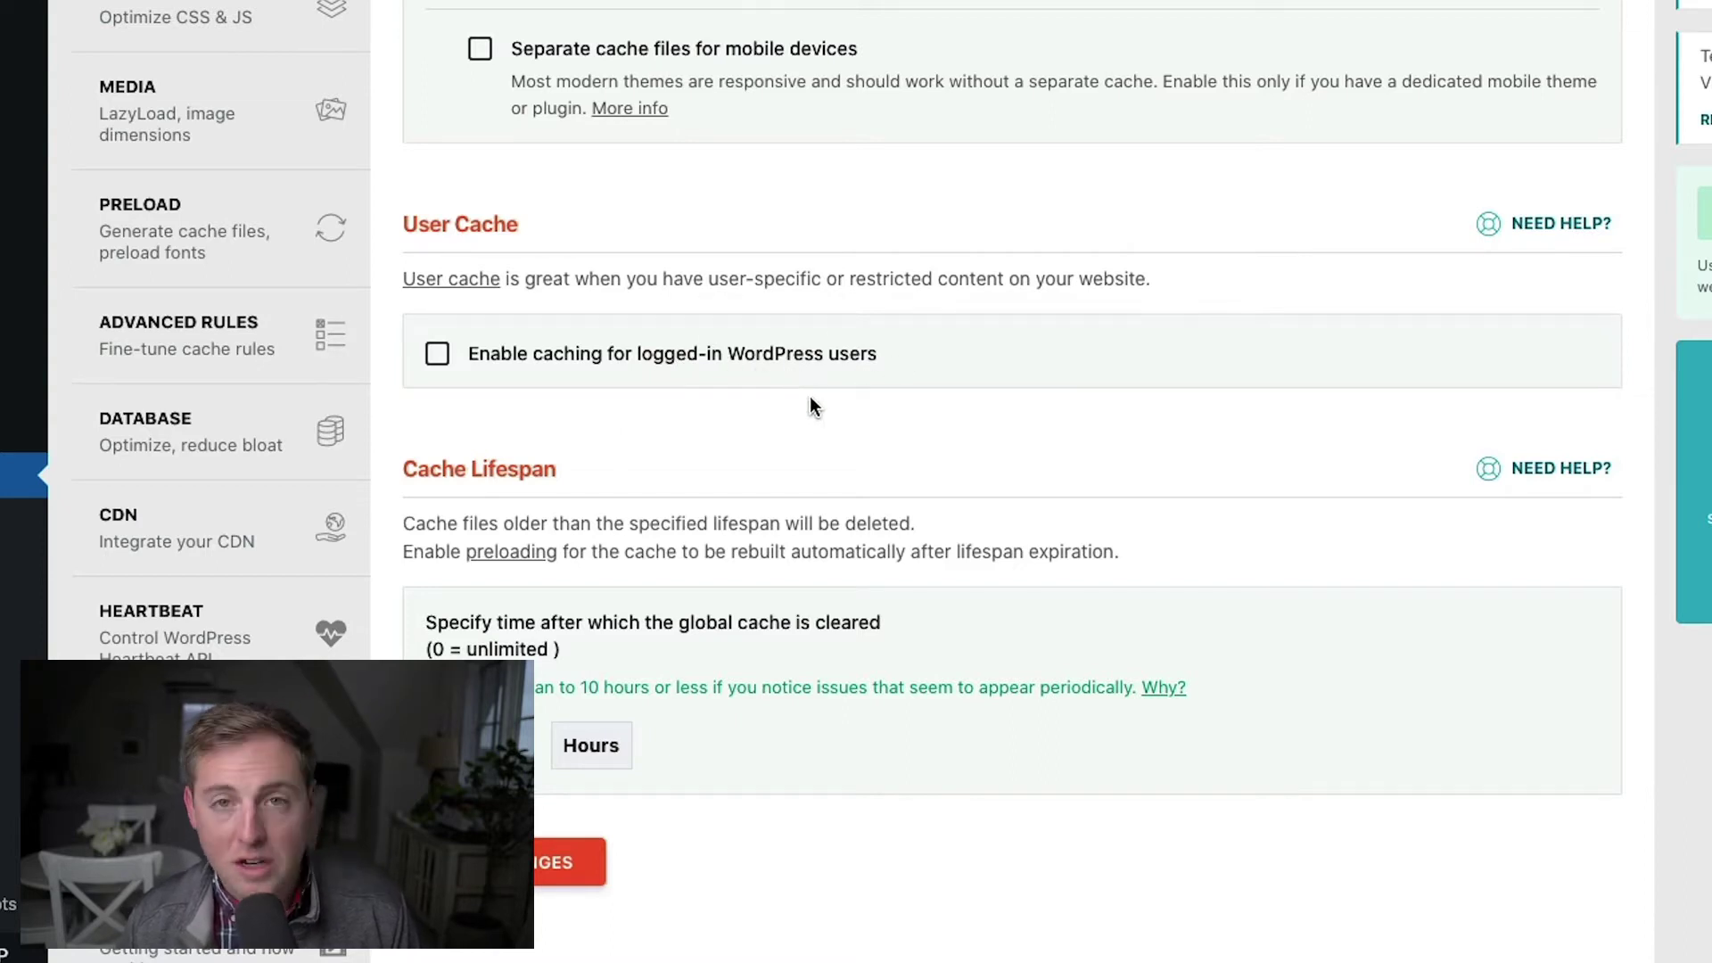
pyautogui.scroll(-3, 804, 382)
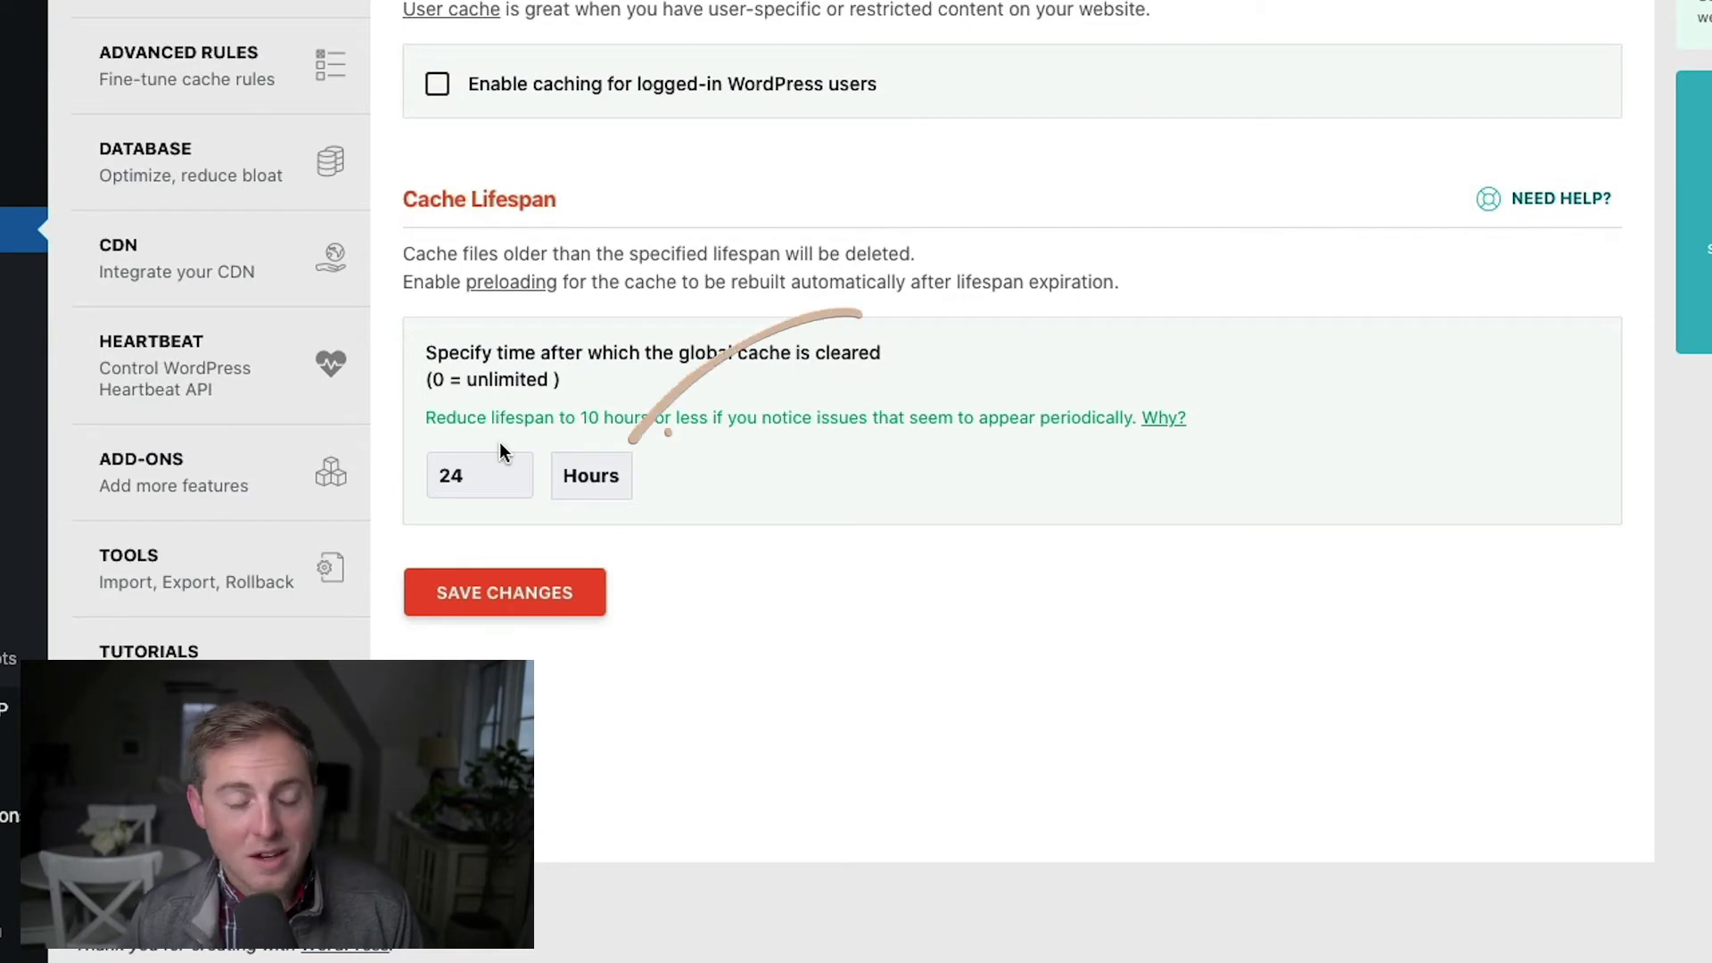
pyautogui.moveTo(426, 418); pyautogui.dragTo(655, 419)
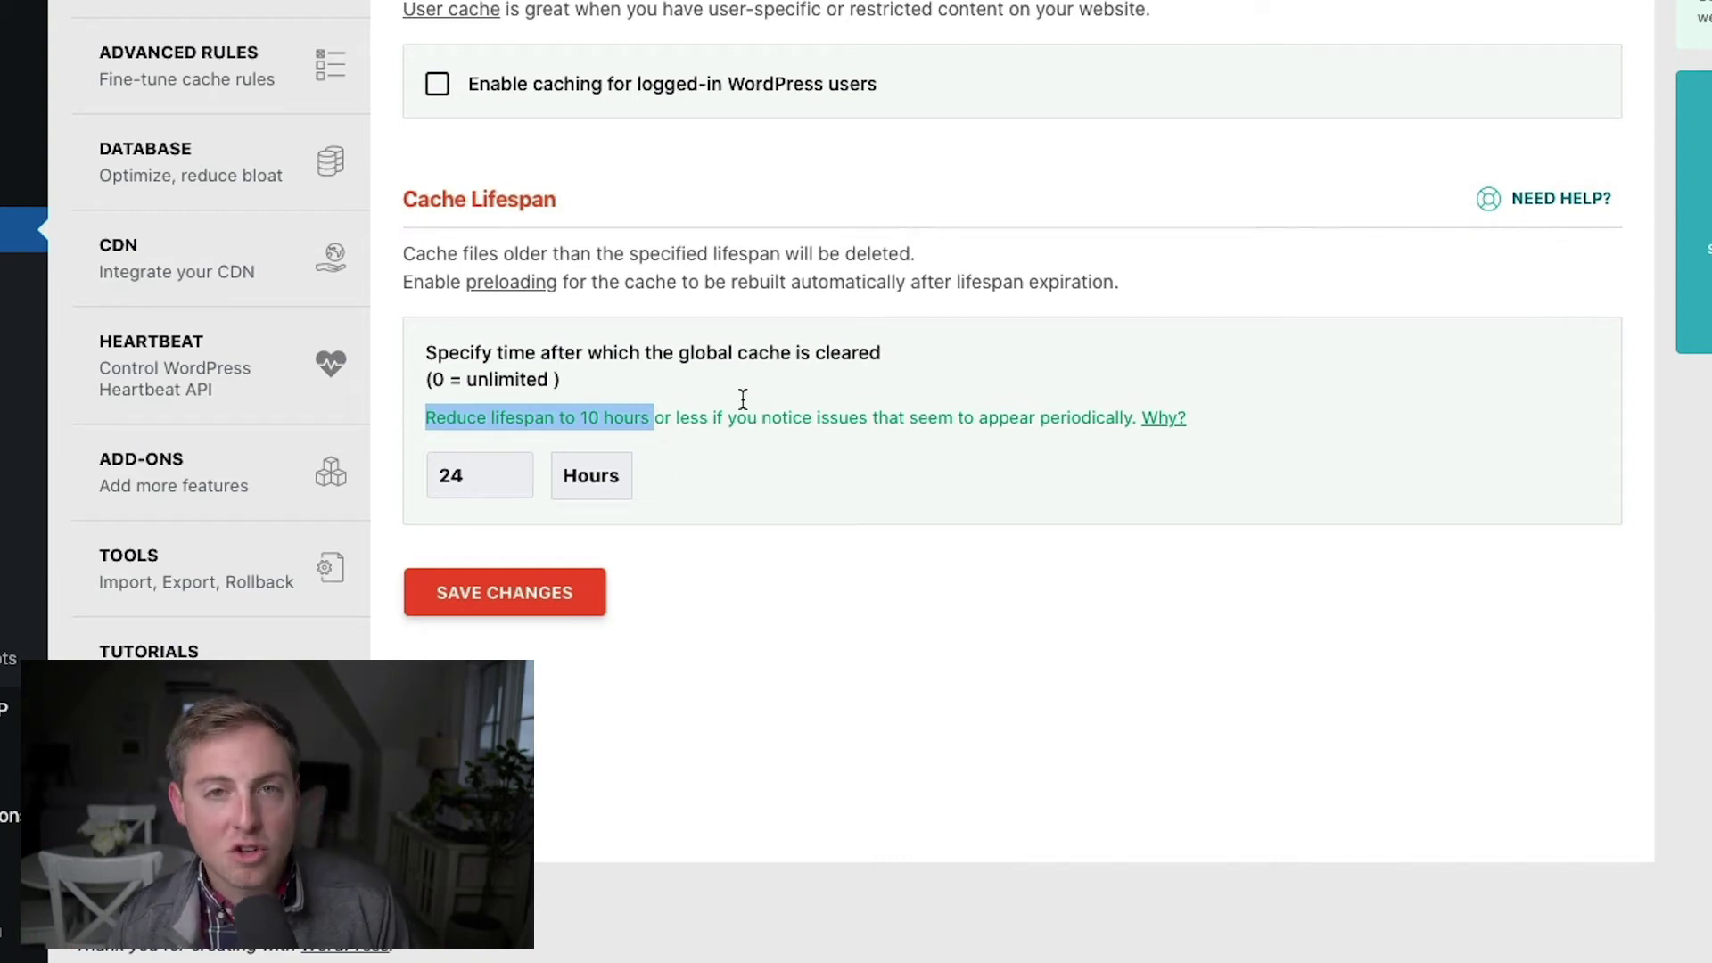
pyautogui.scroll(3, 752, 397)
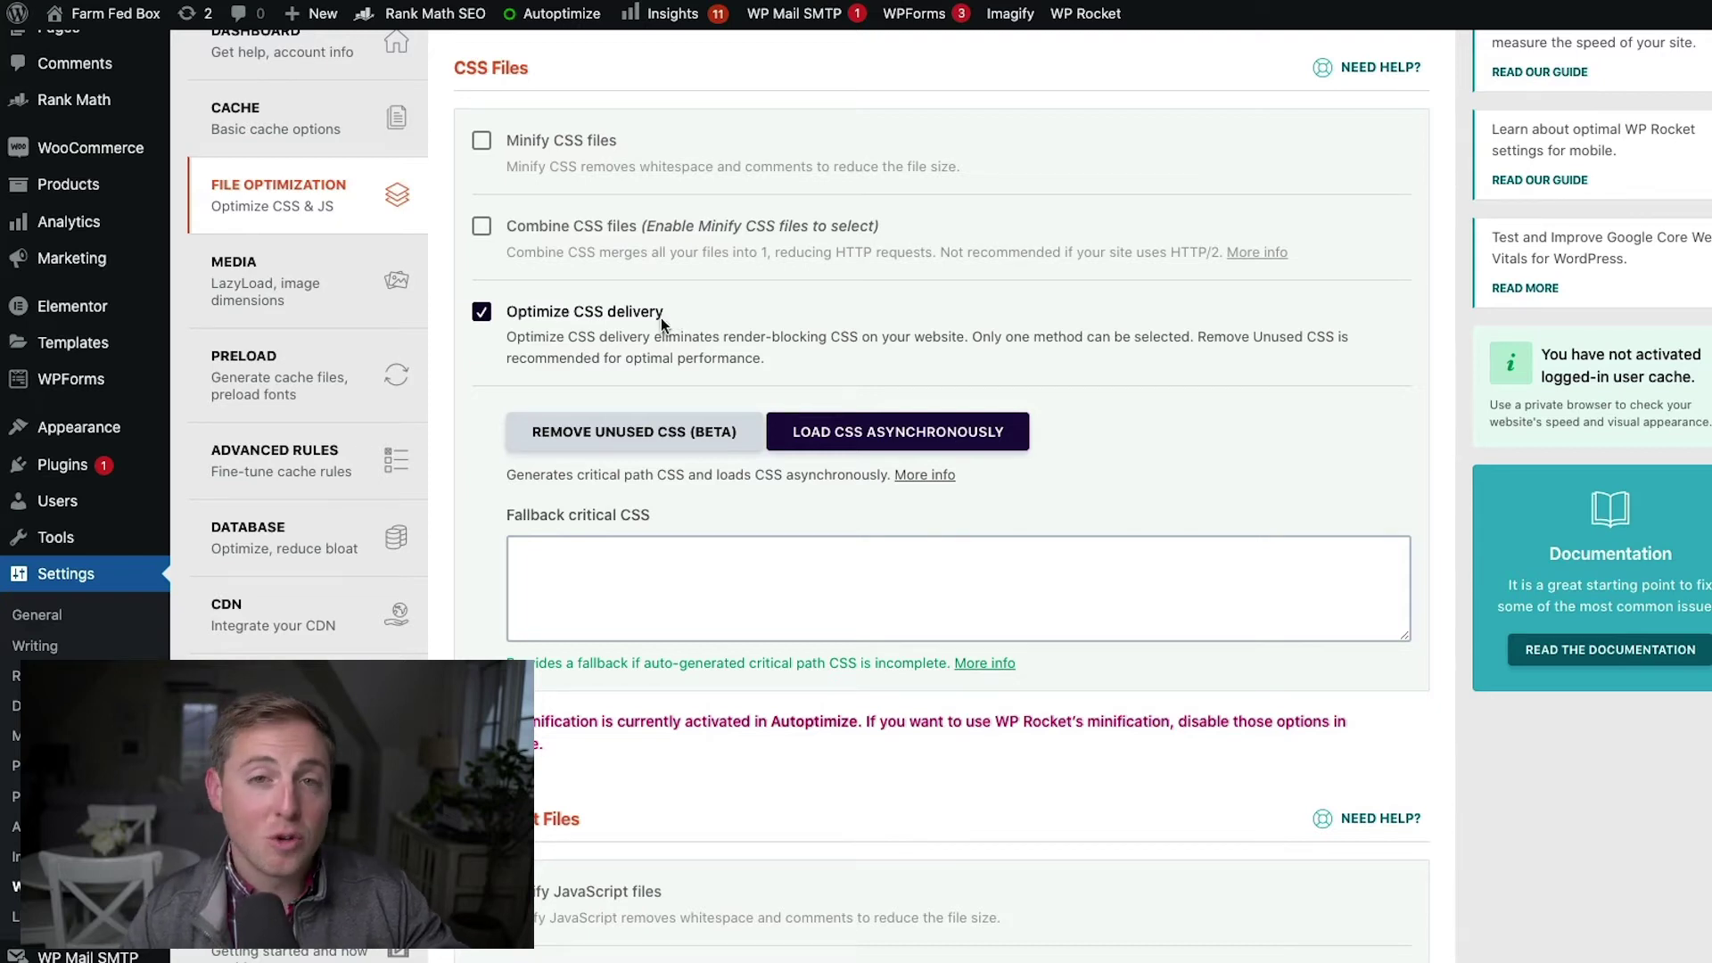
pyautogui.scroll(-15, 661, 318)
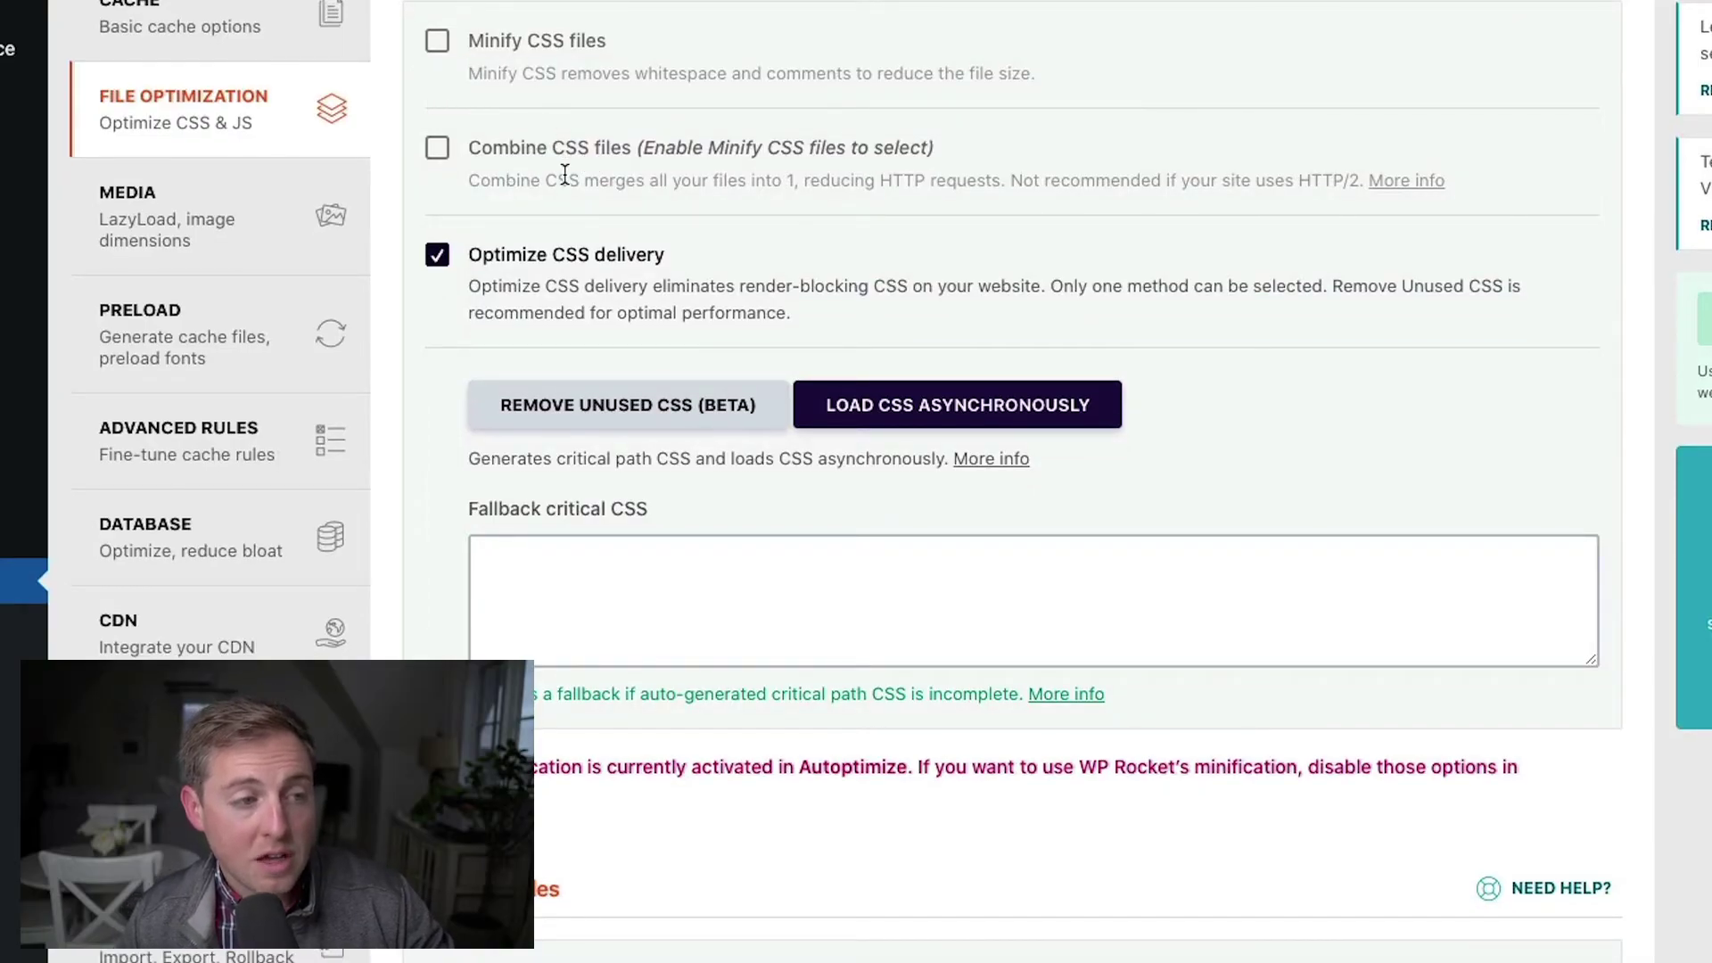
pyautogui.scroll(-3, 651, 181)
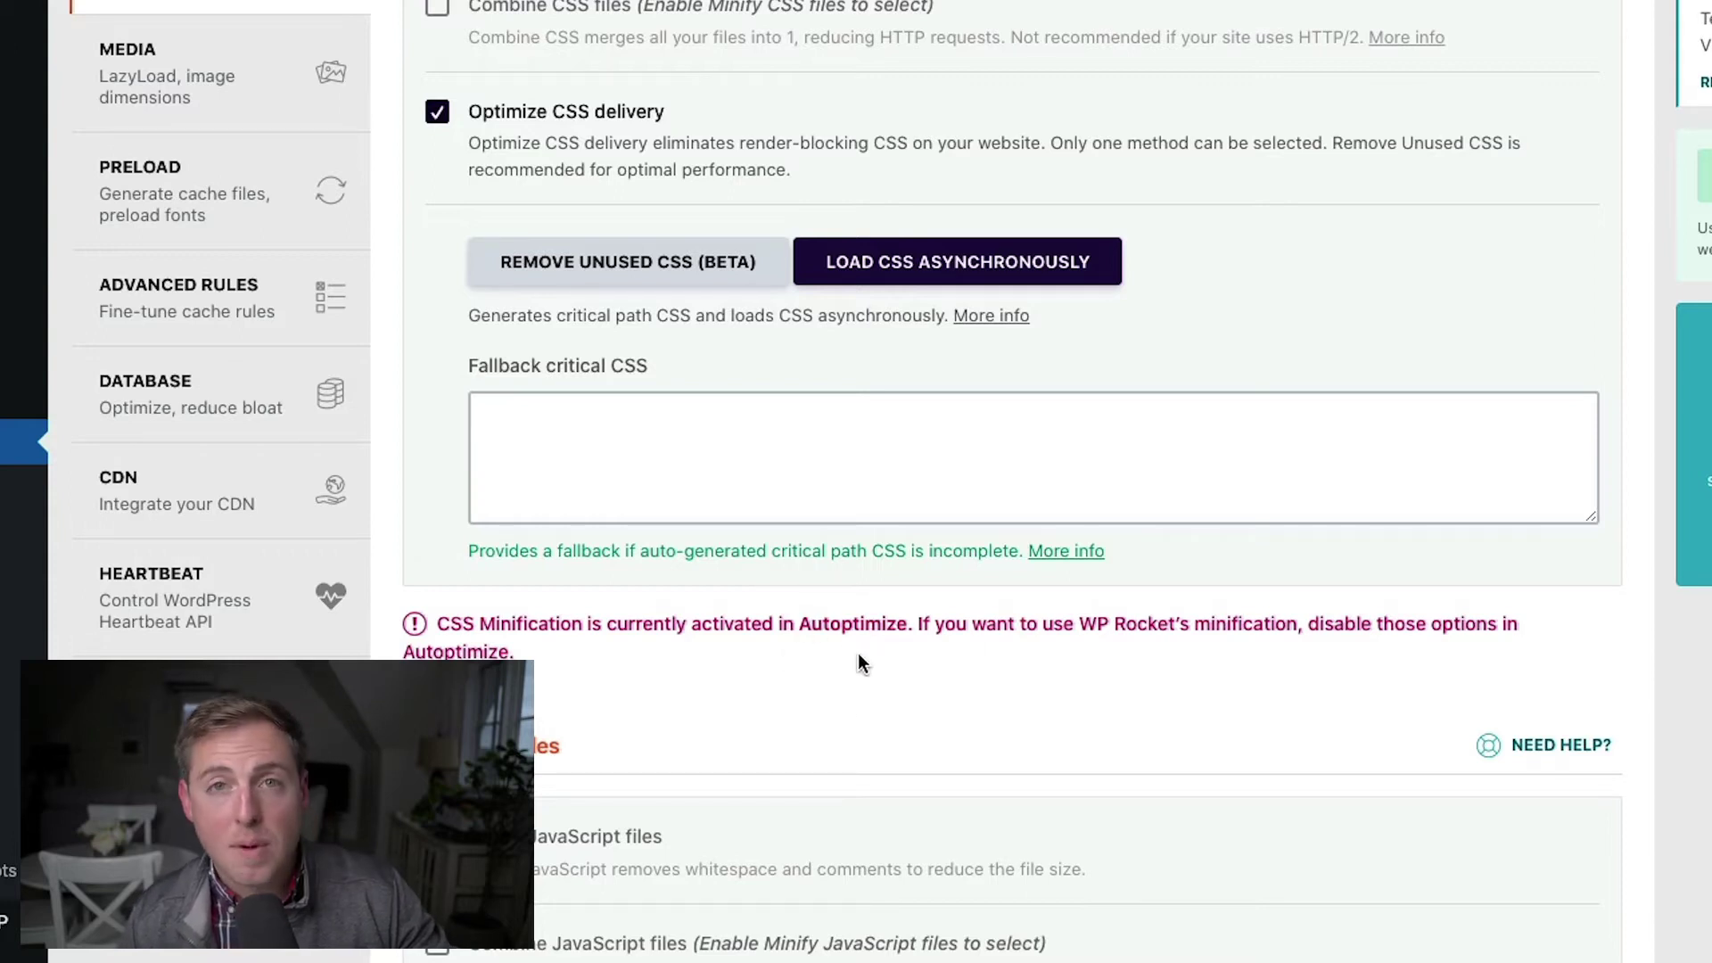
pyautogui.scroll(2, 868, 660)
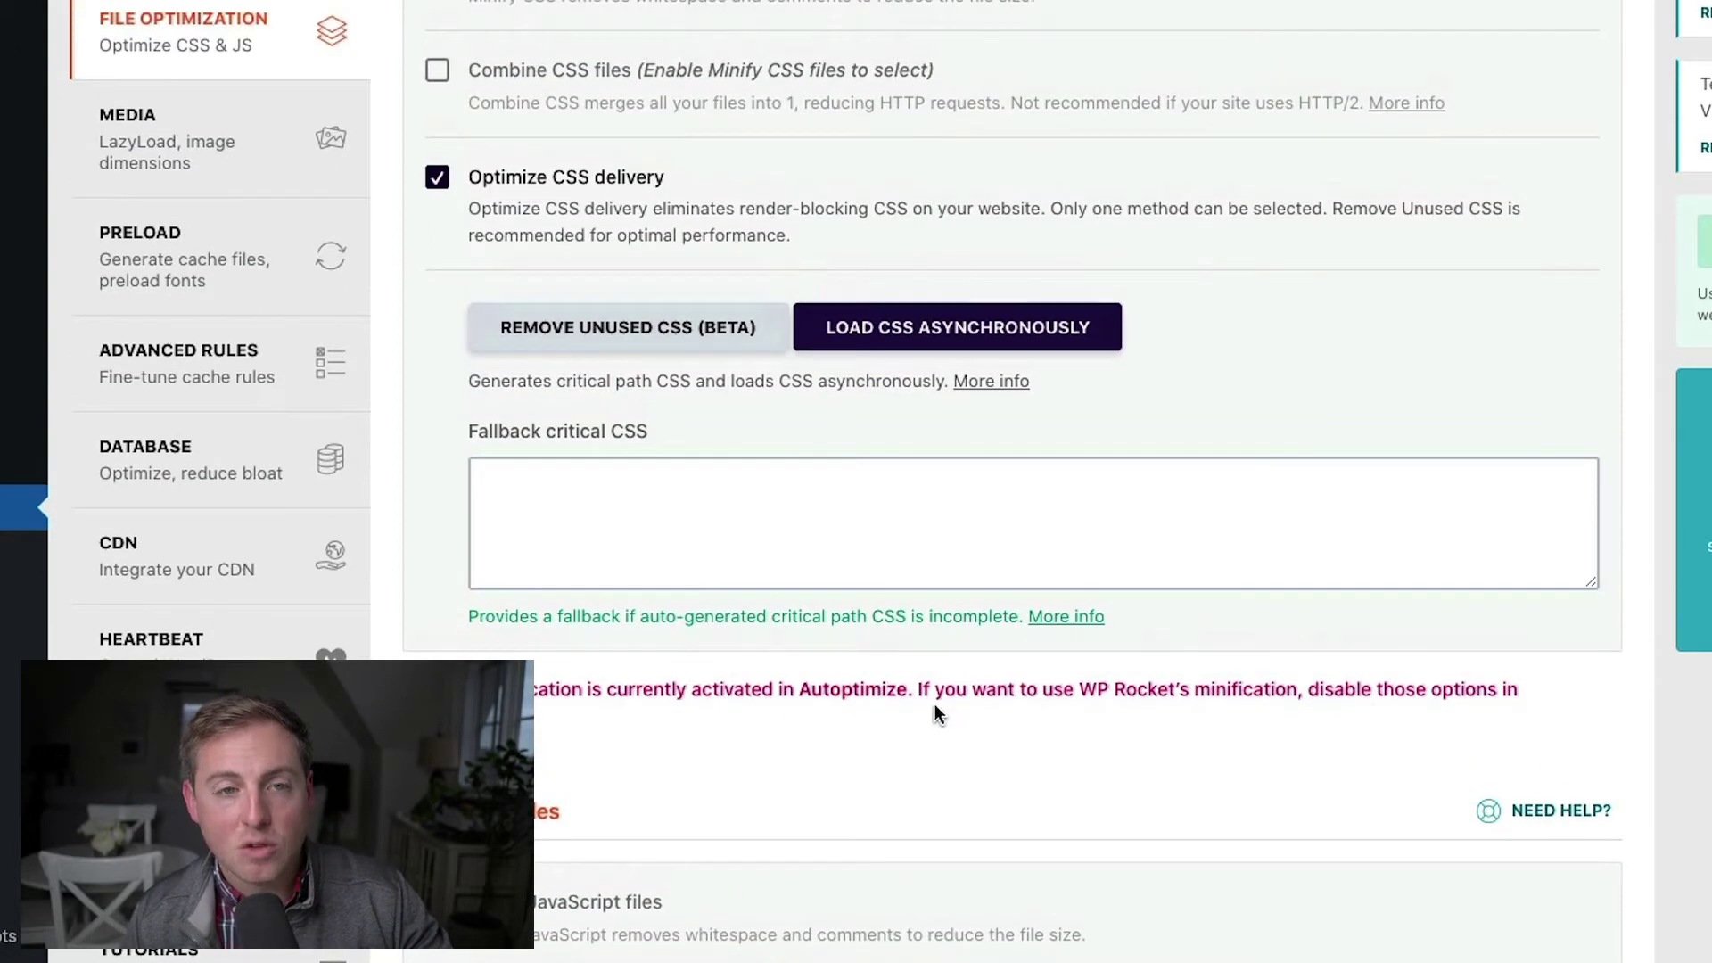
pyautogui.scroll(4, 934, 705)
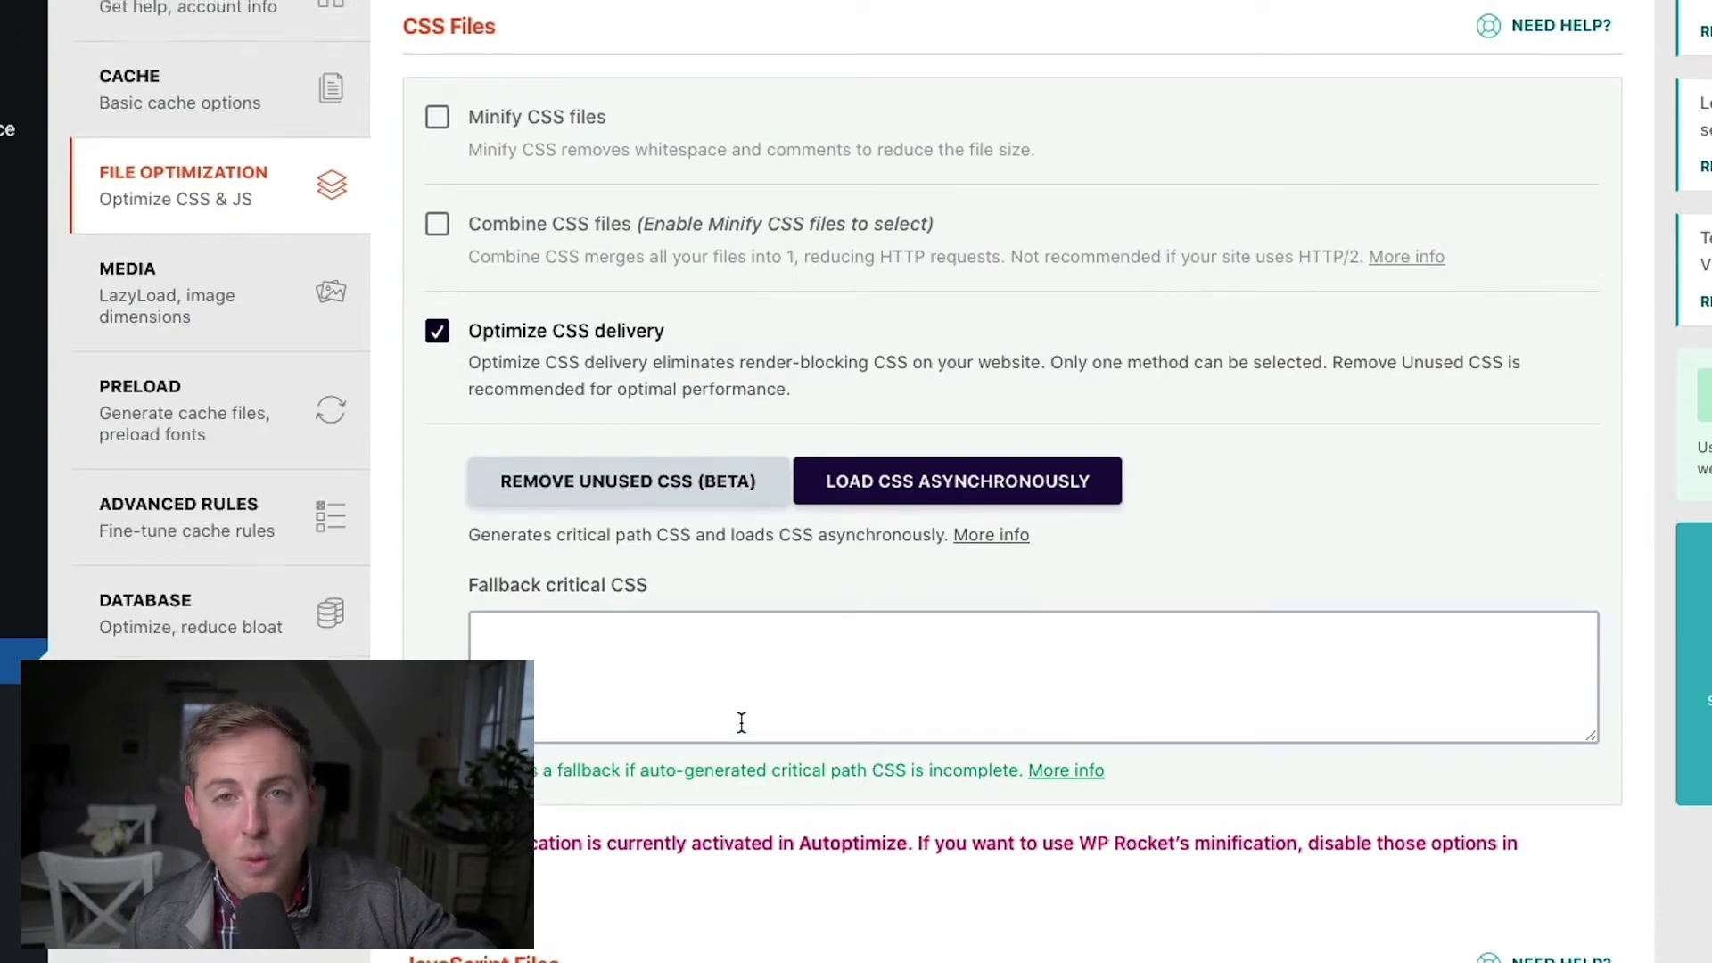
pyautogui.scroll(4, 740, 695)
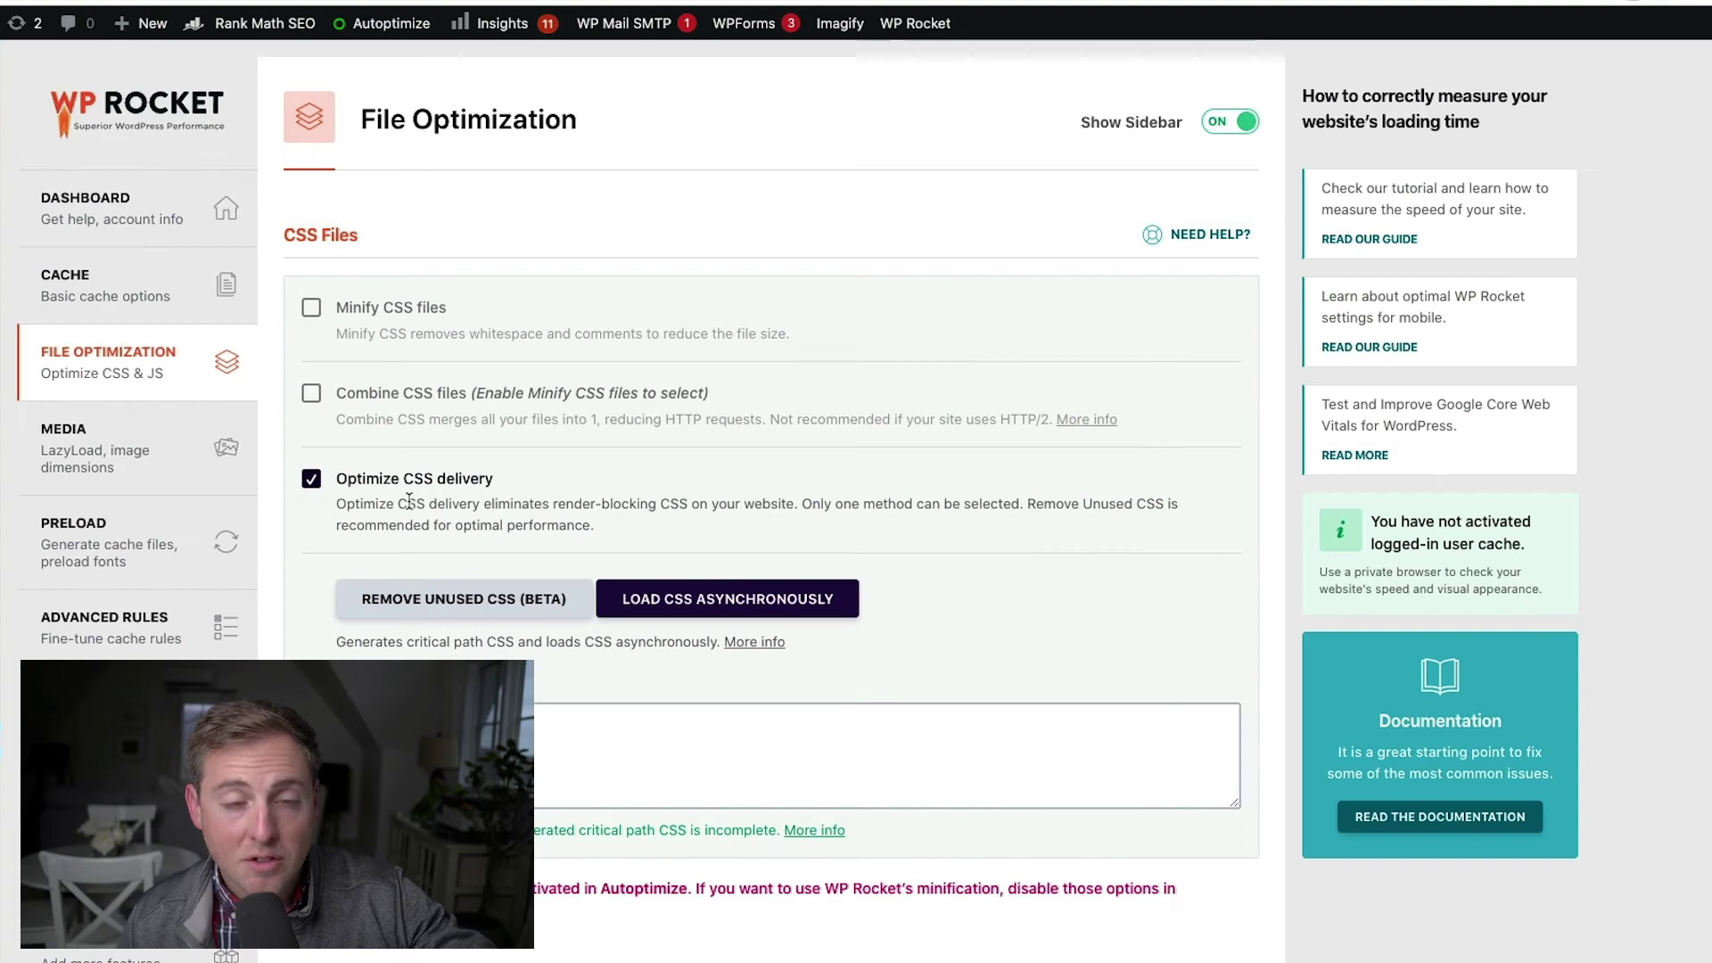
pyautogui.scroll(-5, 518, 486)
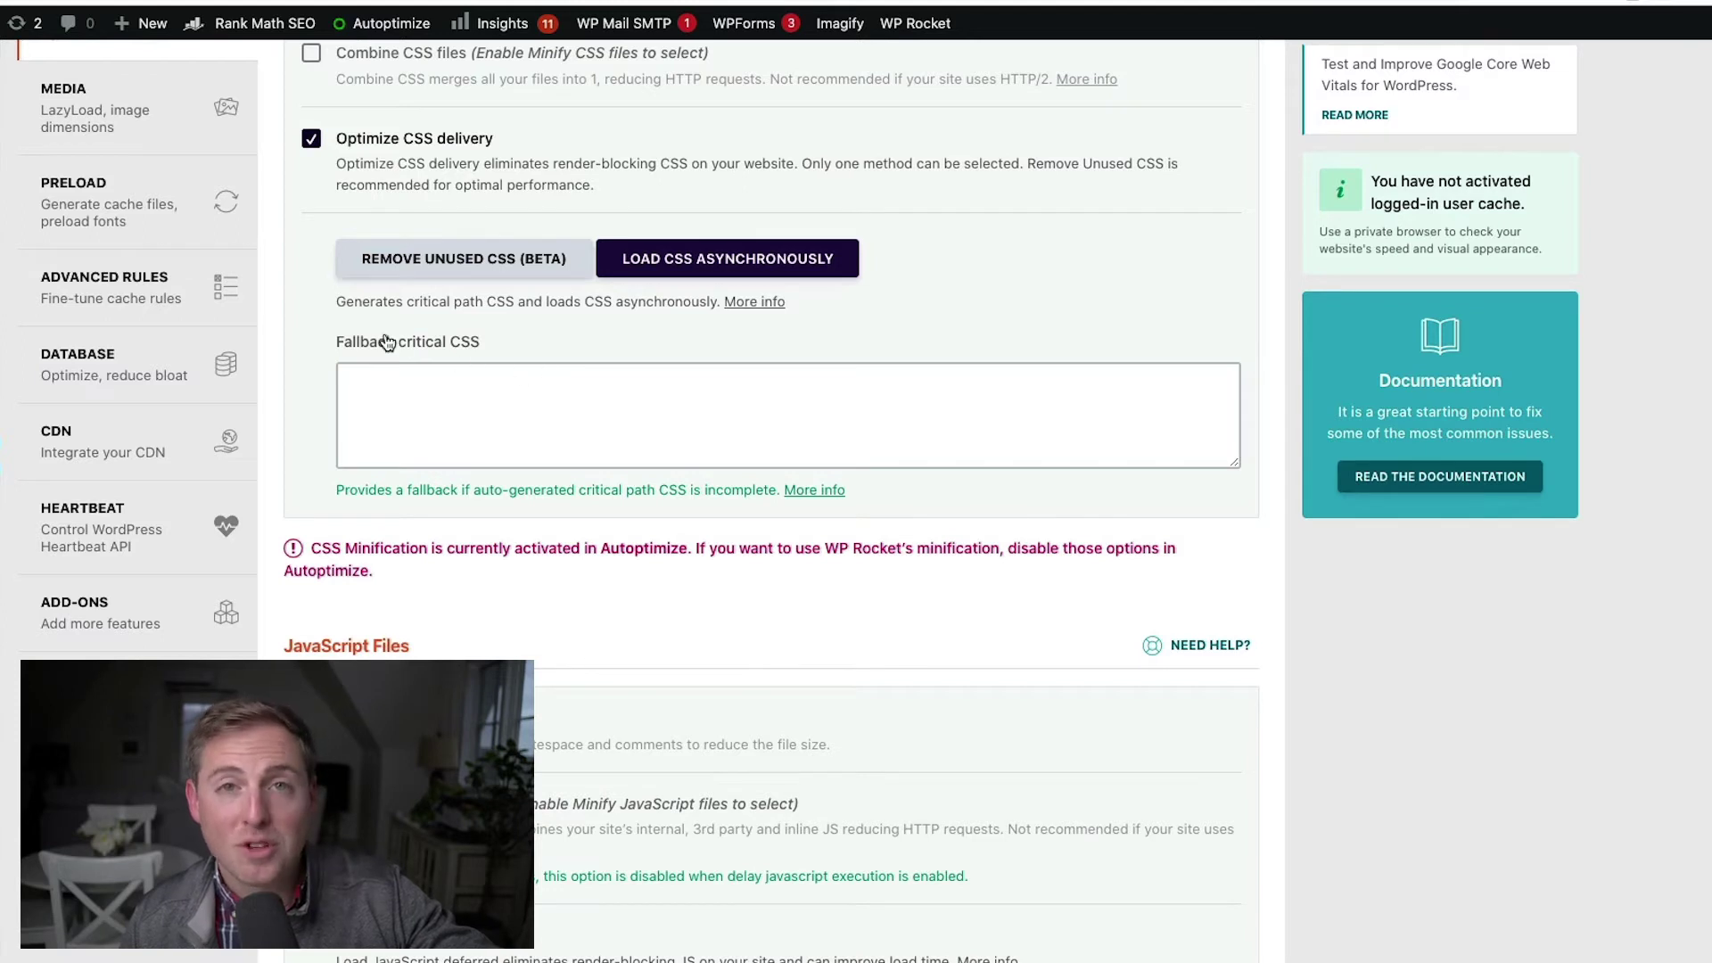
pyautogui.scroll(-7, 944, 450)
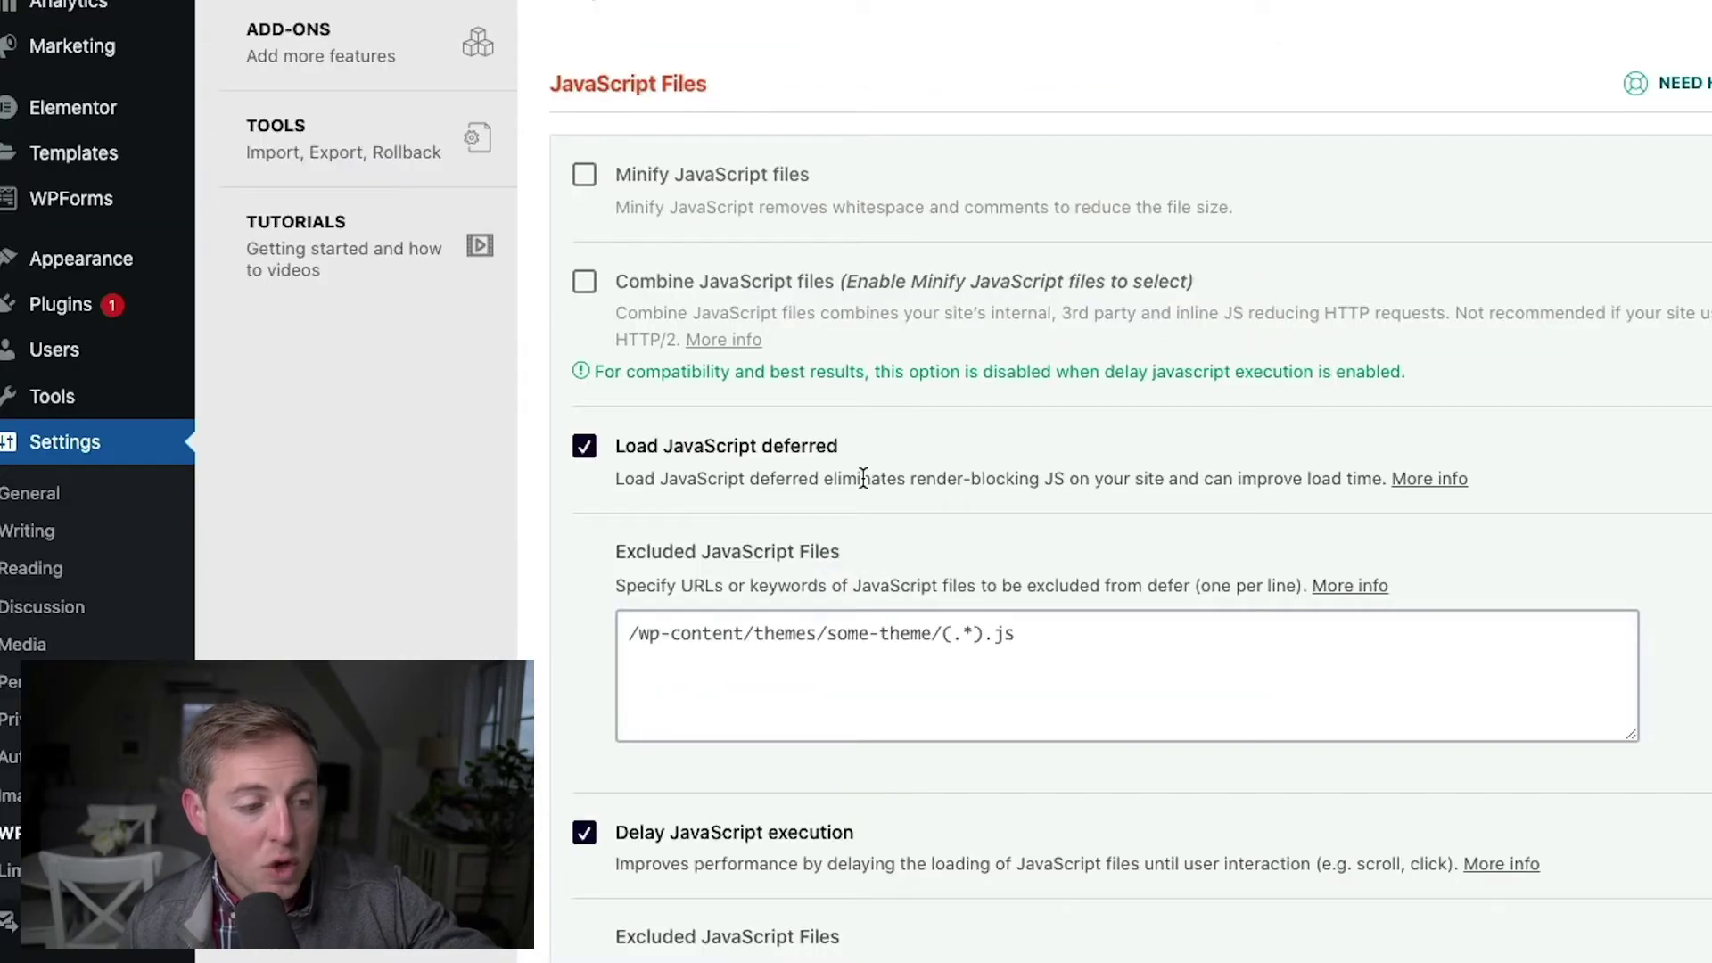
pyautogui.scroll(-5, 455, 479)
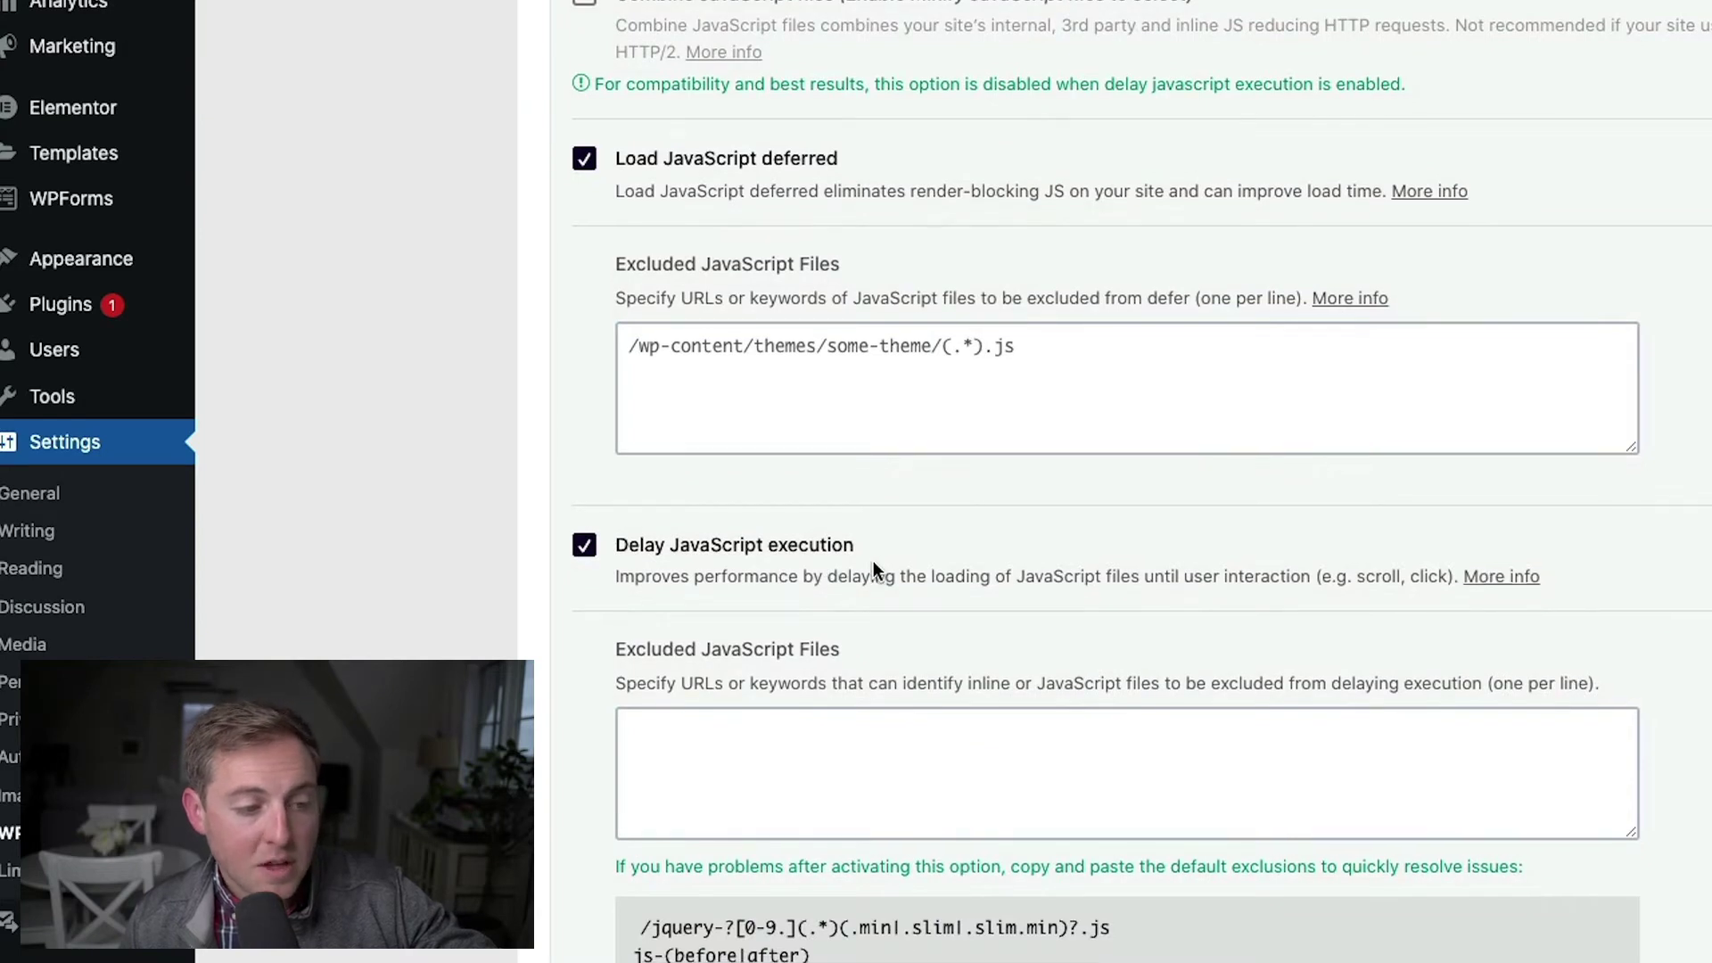
pyautogui.scroll(-1, 869, 571)
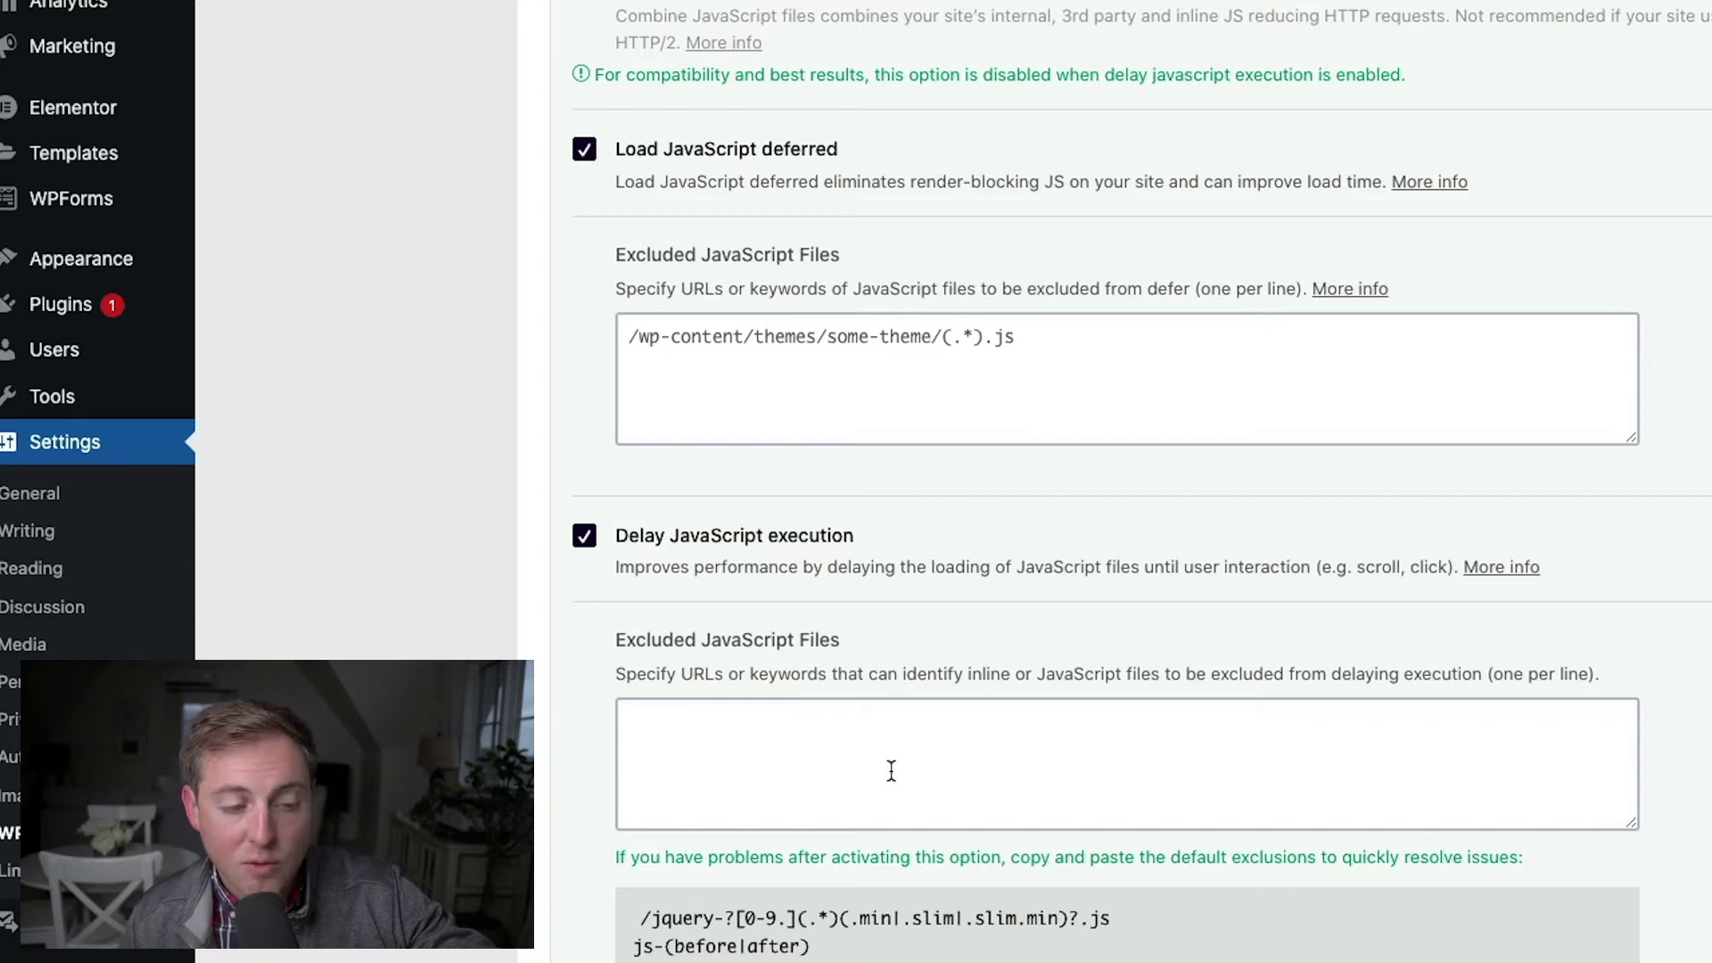
pyautogui.scroll(7, 917, 754)
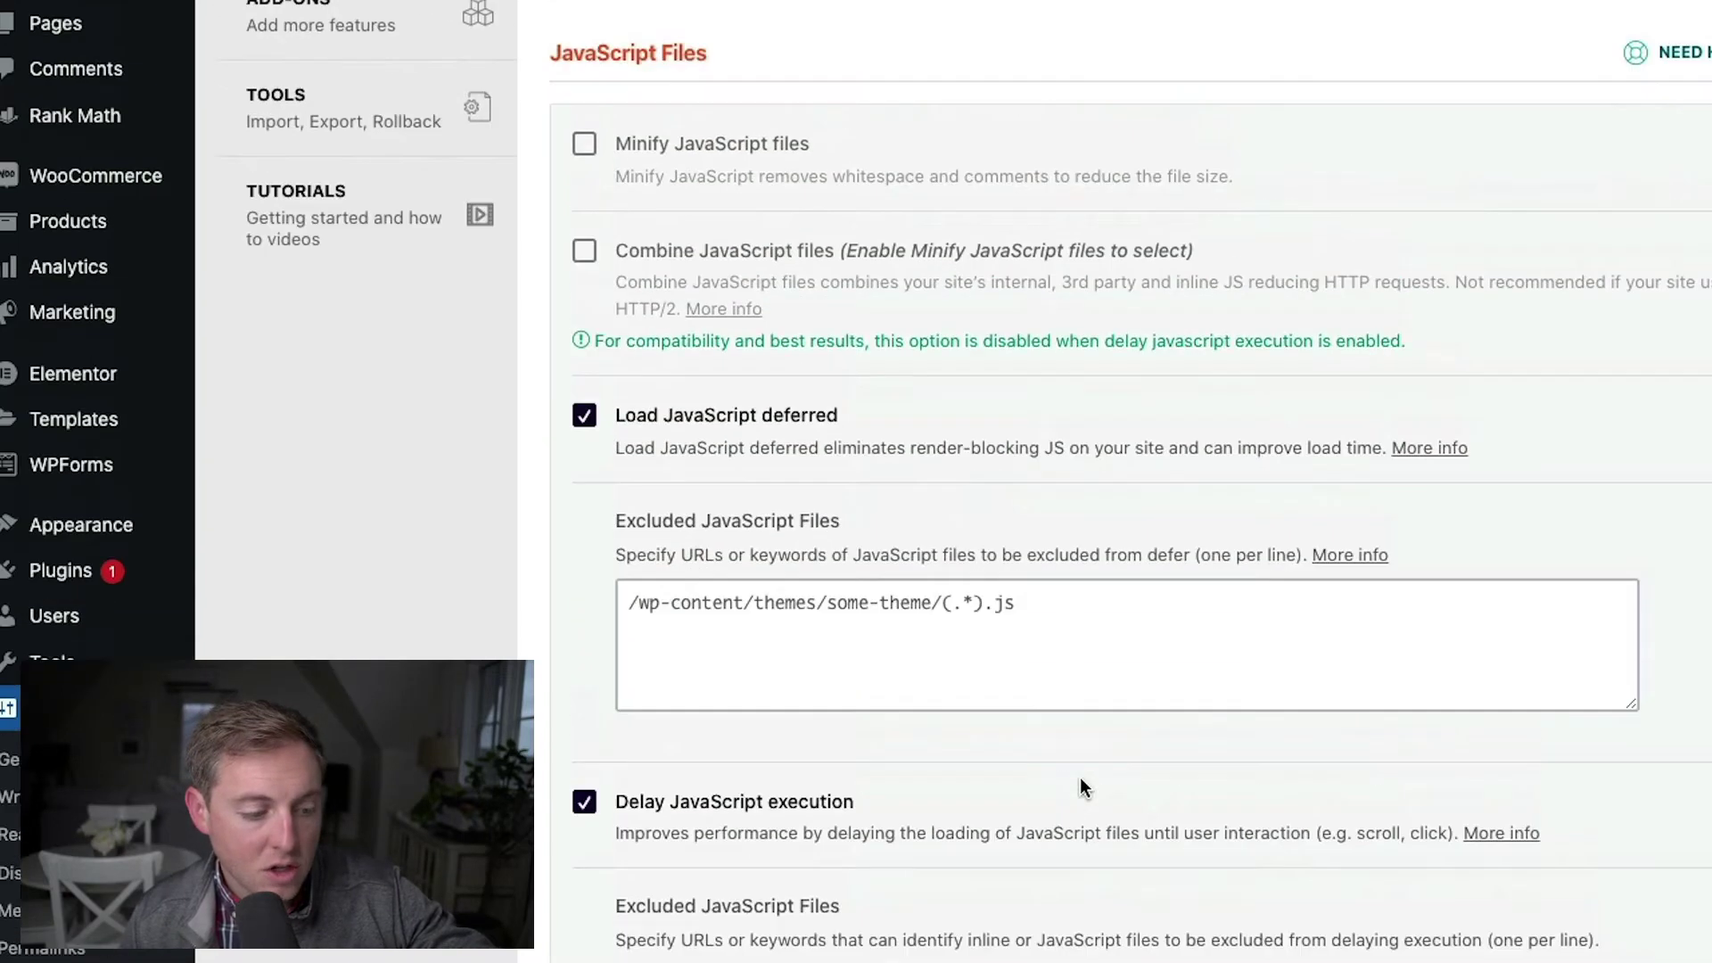
pyautogui.scroll(8, 1102, 788)
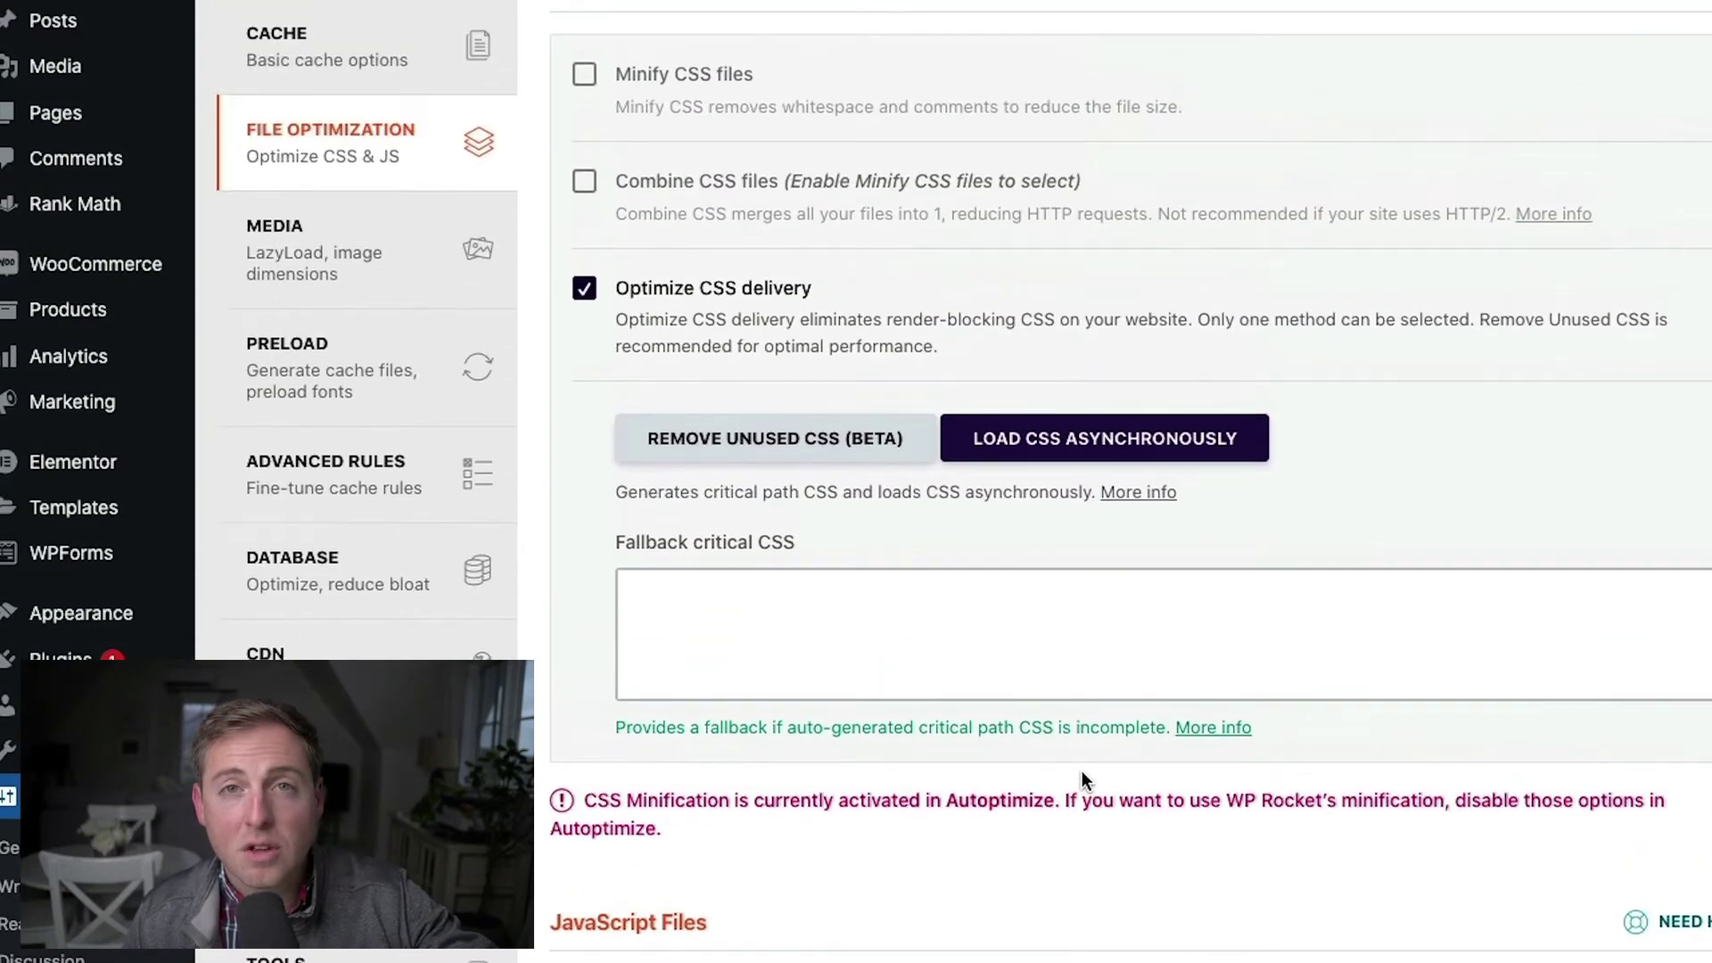
pyautogui.scroll(1, 321, 393)
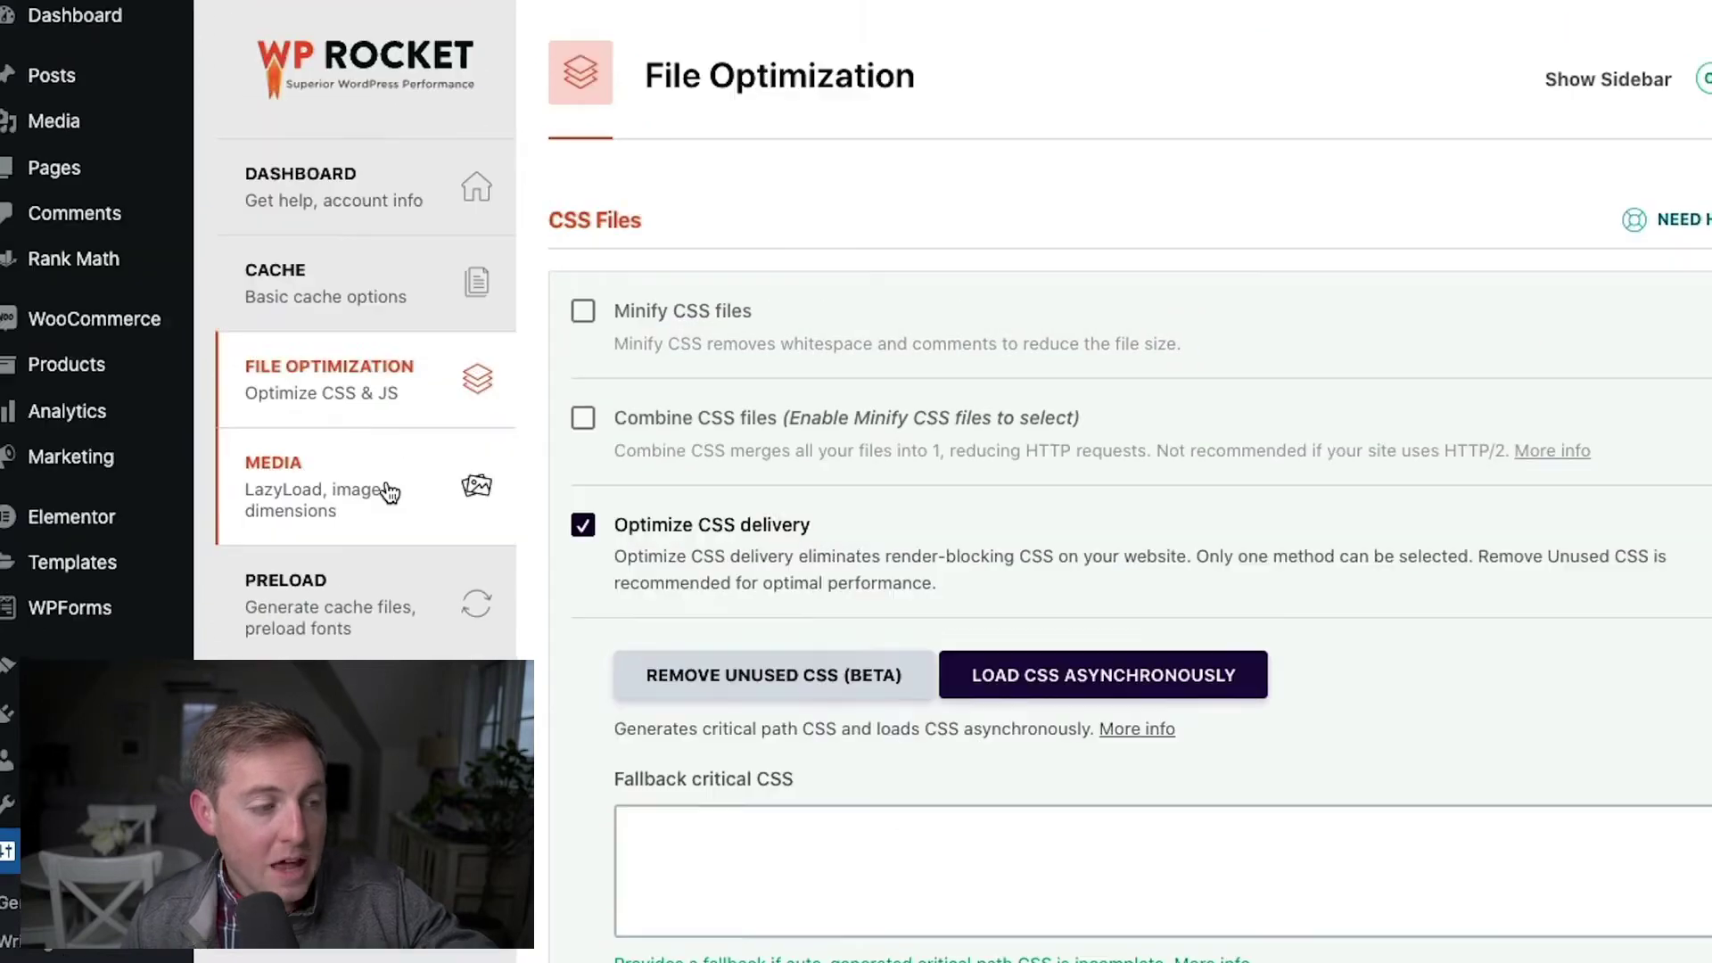
pyautogui.click(504, 489)
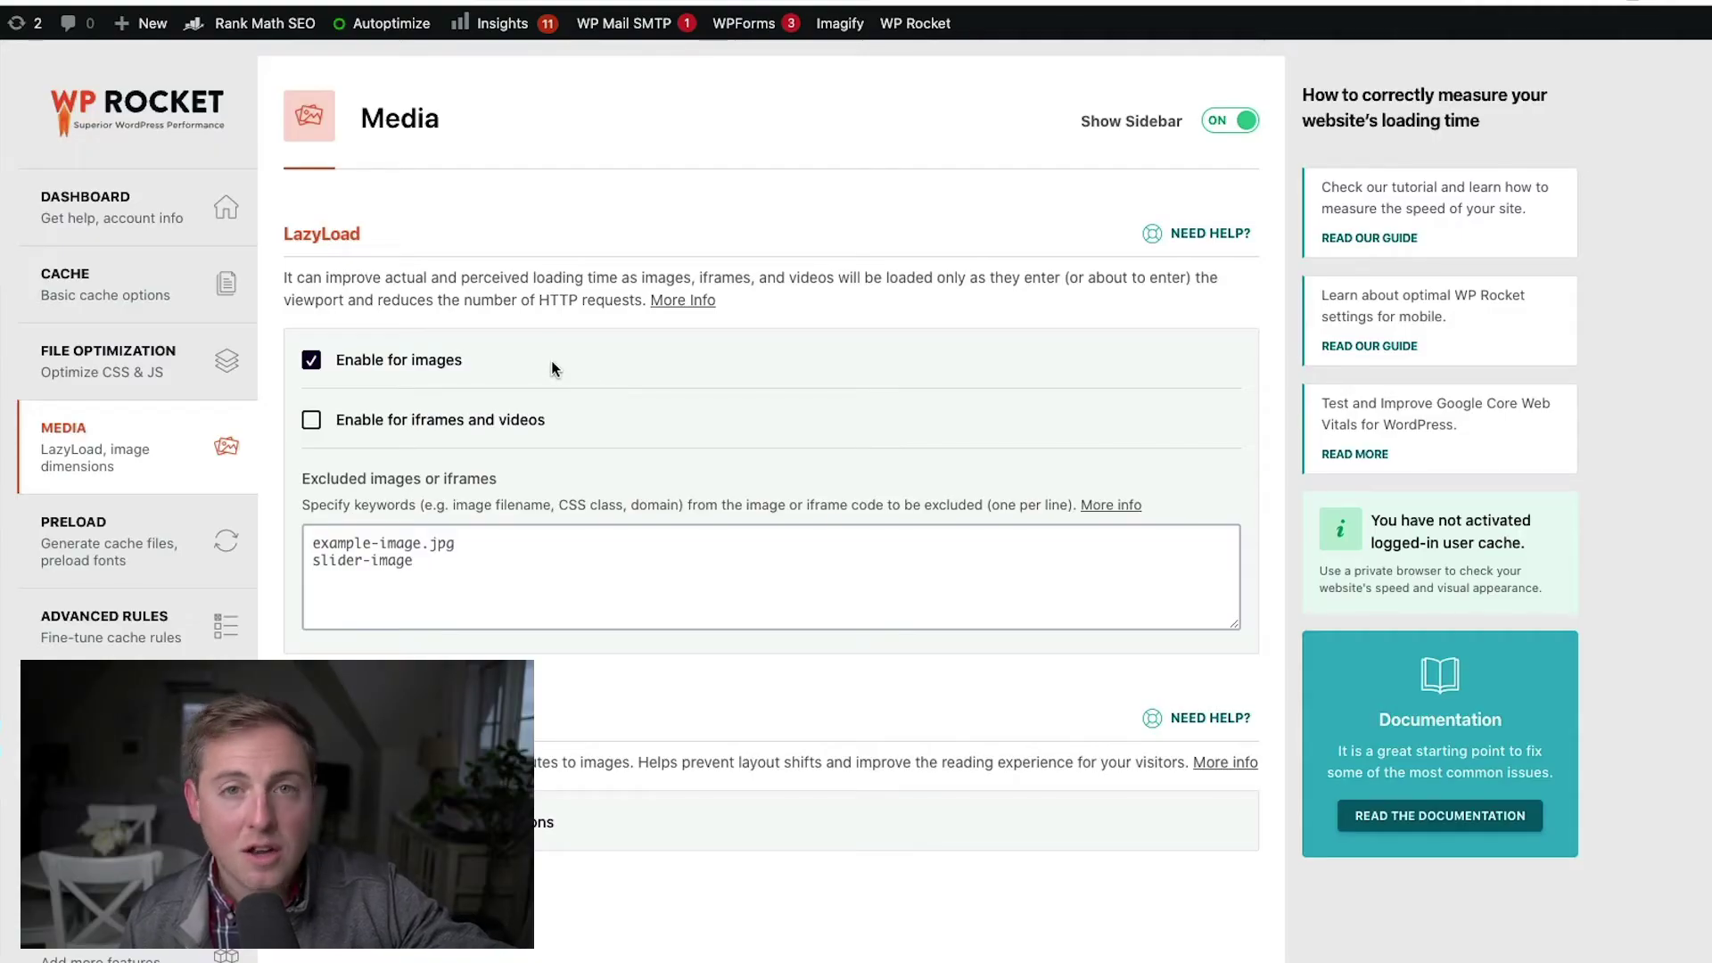
# Scroll the Media settings down to Image Dimensions, then move to the Preload tab.
pyautogui.scroll(-5, 187, 371)
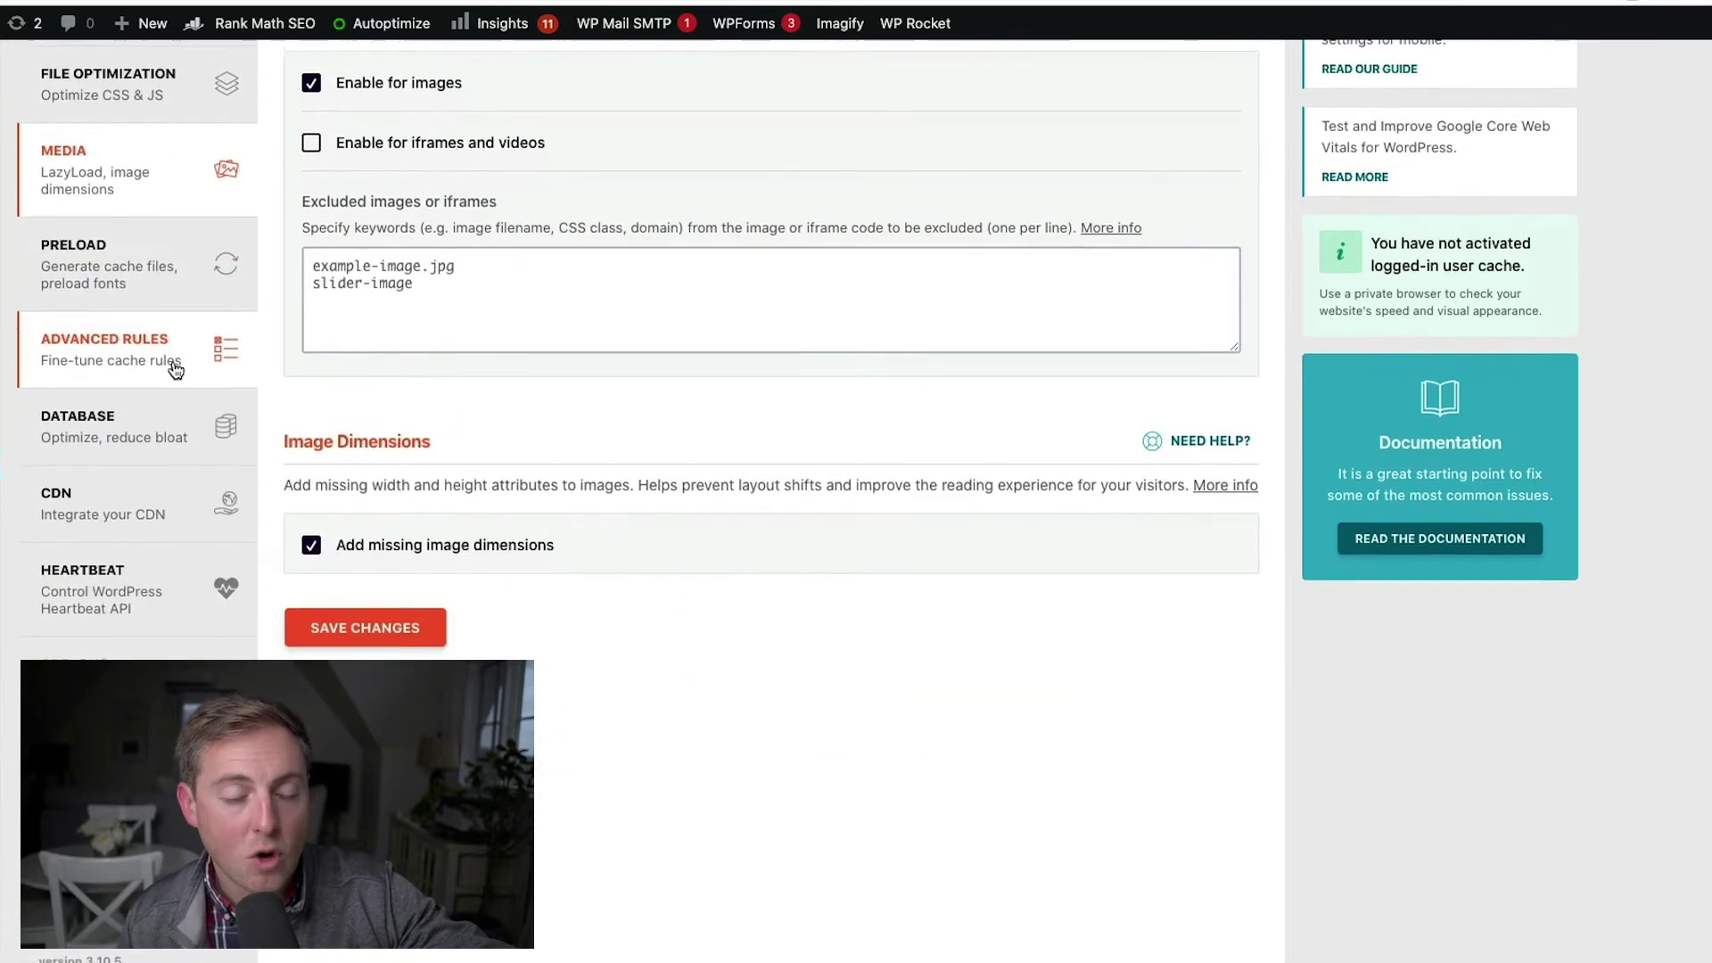
pyautogui.click(123, 262)
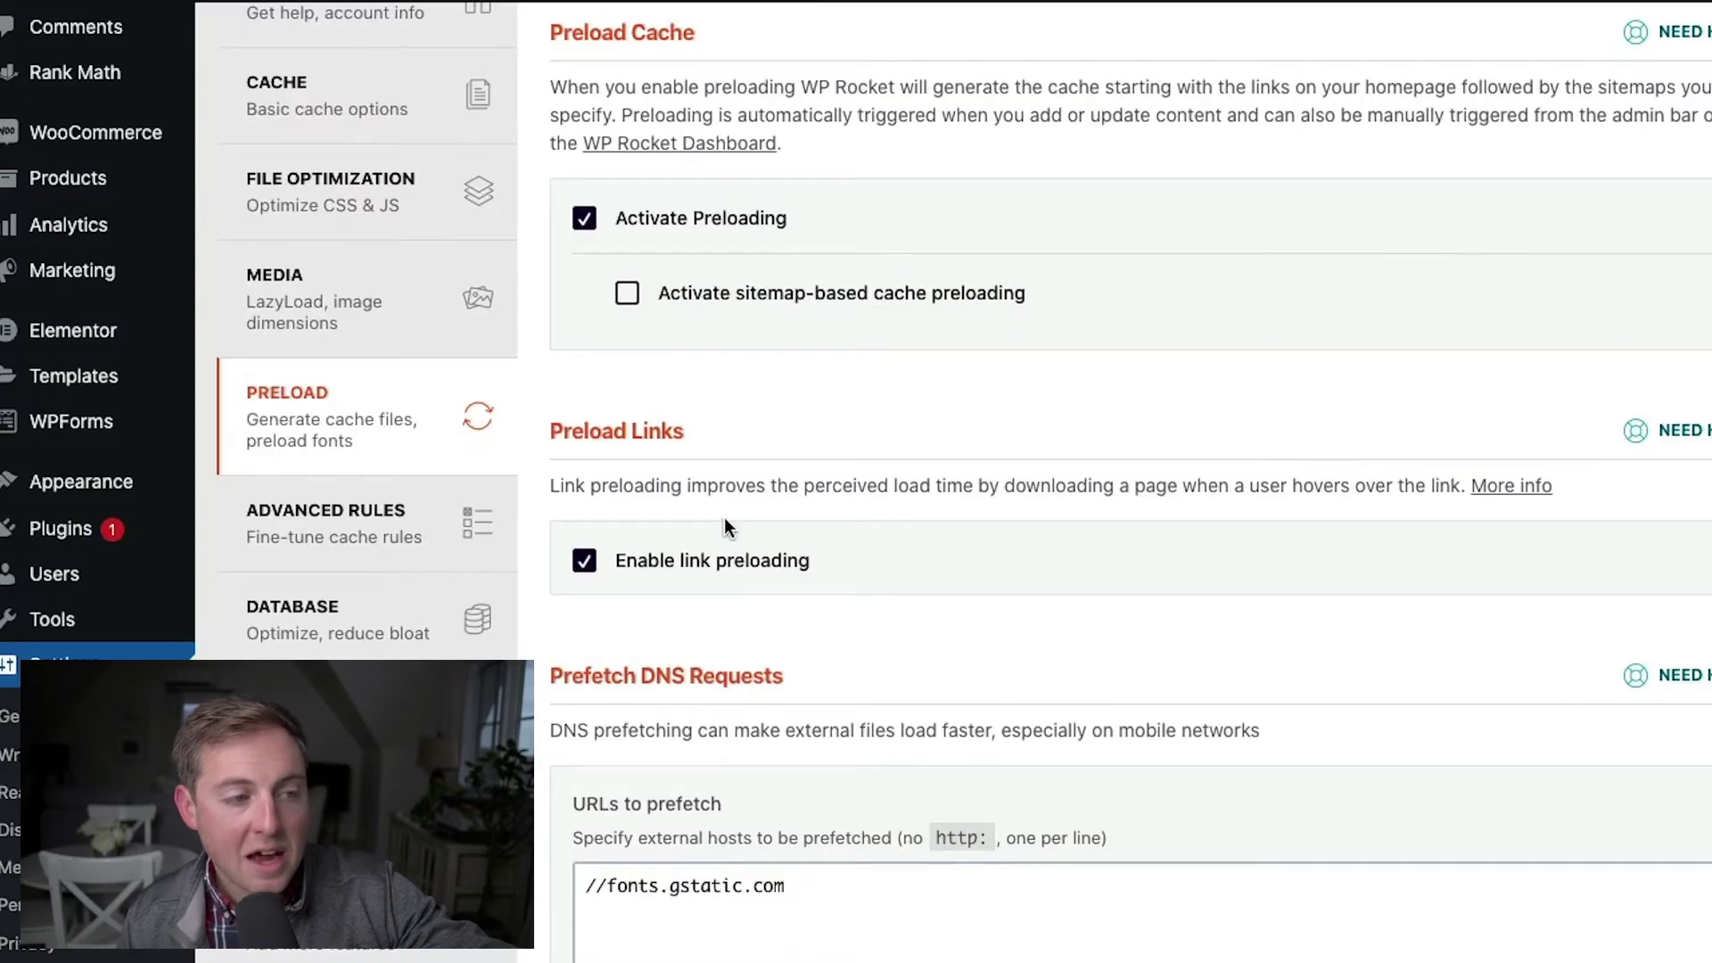
# Scroll the Preload settings down to Prefetch DNS Requests for fonts.gstatic.com and Preload Fonts.
pyautogui.scroll(-5, 790, 597)
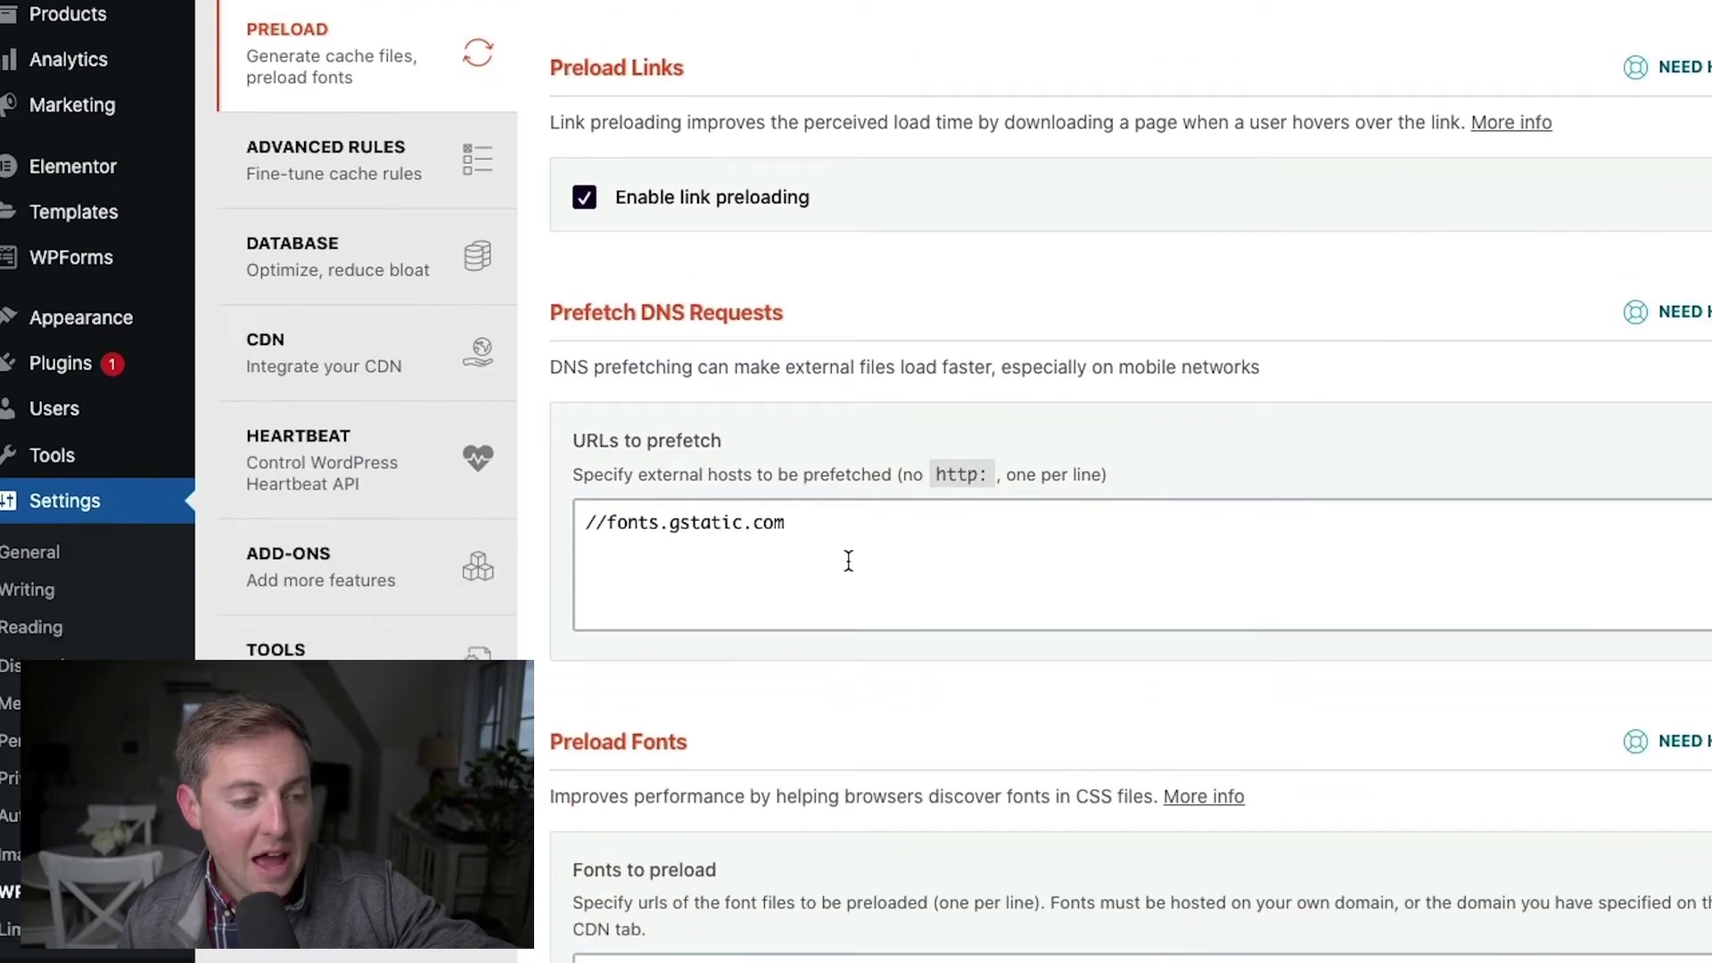
pyautogui.scroll(-1, 845, 560)
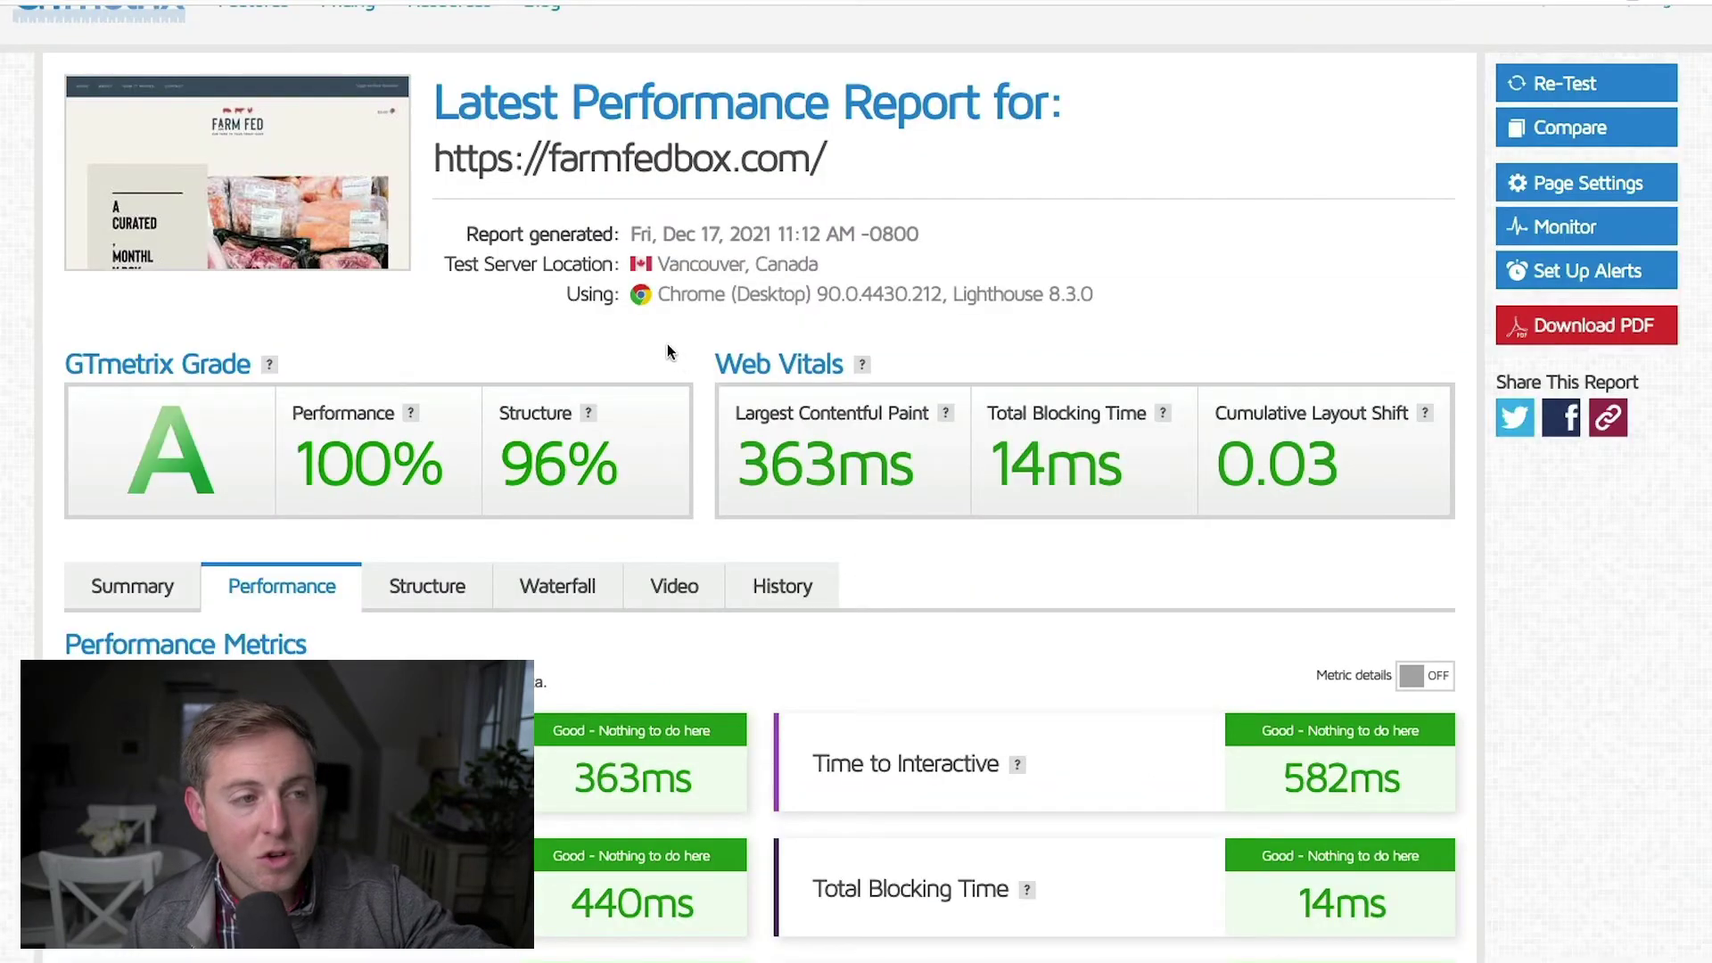
# Filter the farmfedbox.com waterfall chart to show only its 11 font requests.
pyautogui.scroll(-5, 667, 344)
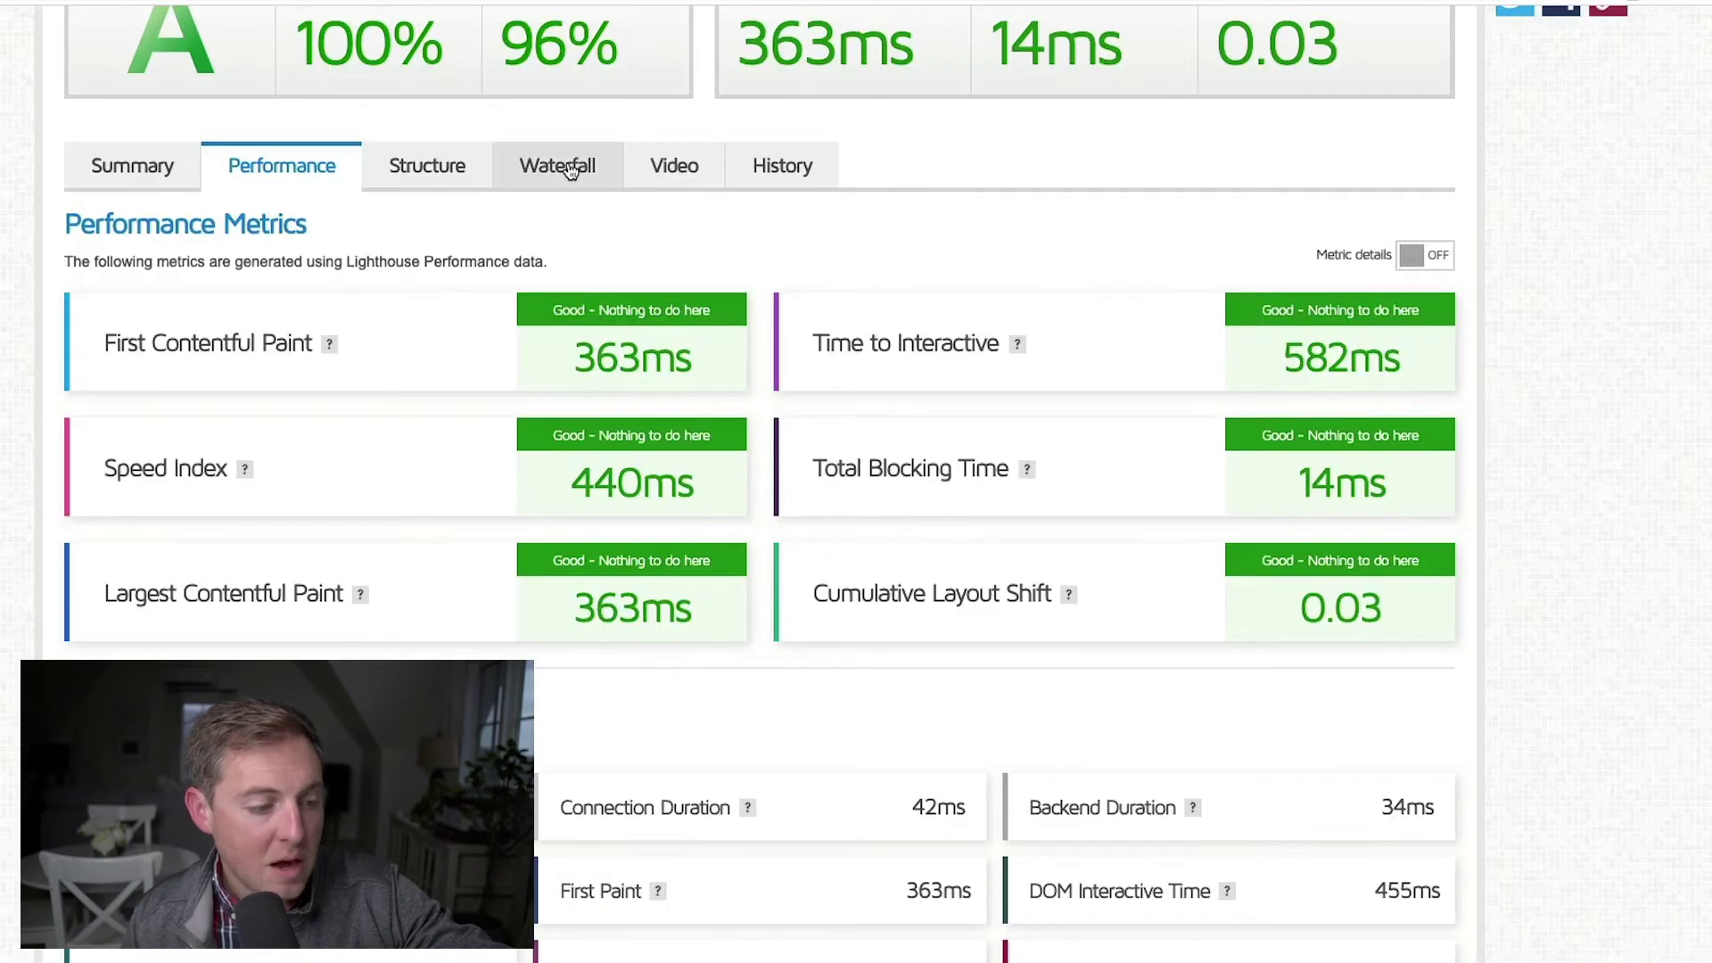
pyautogui.click(571, 171)
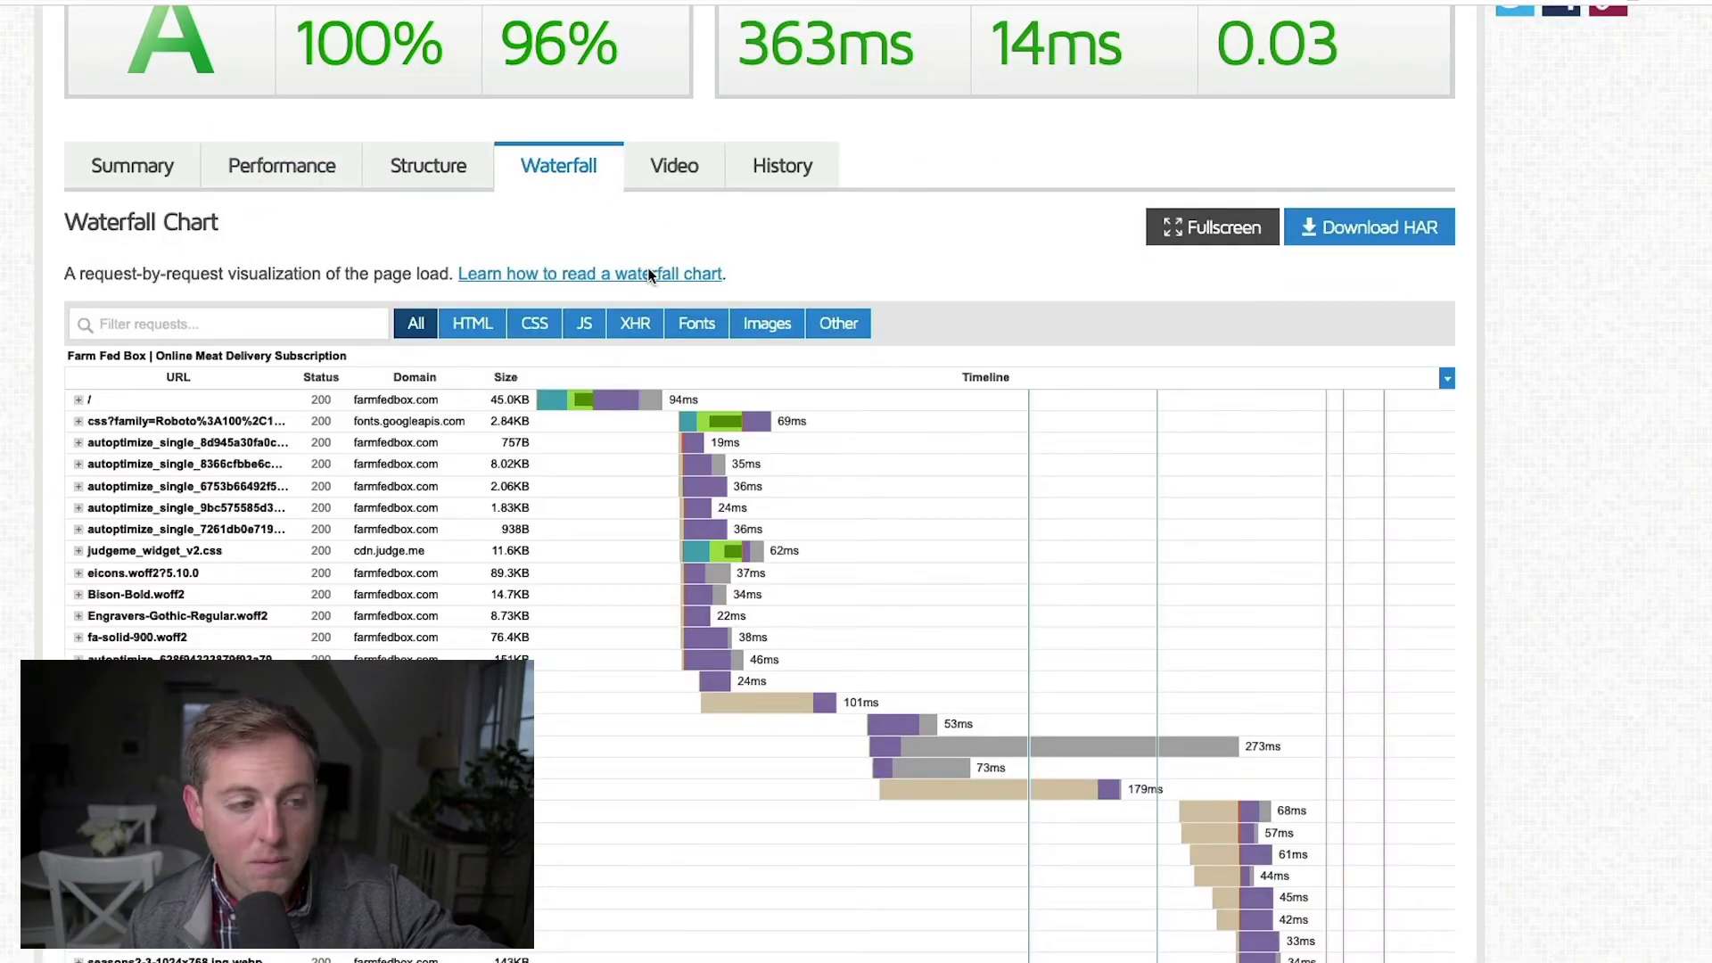
pyautogui.click(698, 334)
pyautogui.moveTo(734, 402)
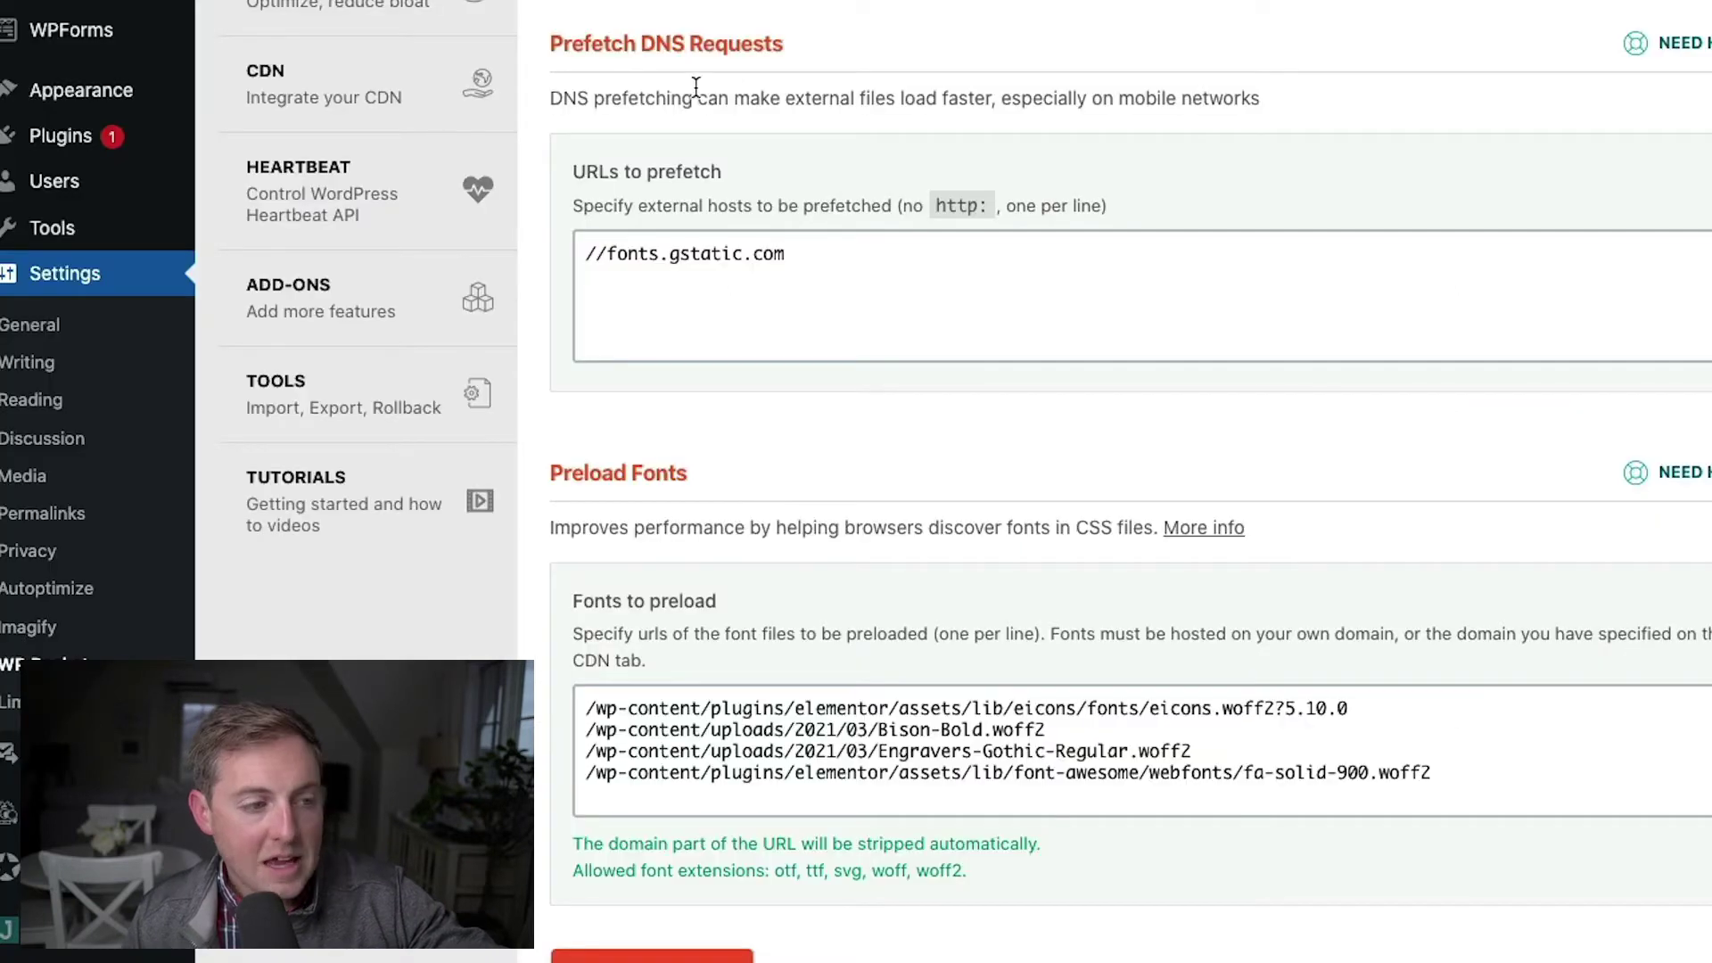
pyautogui.moveTo(785, 263); pyautogui.dragTo(583, 263)
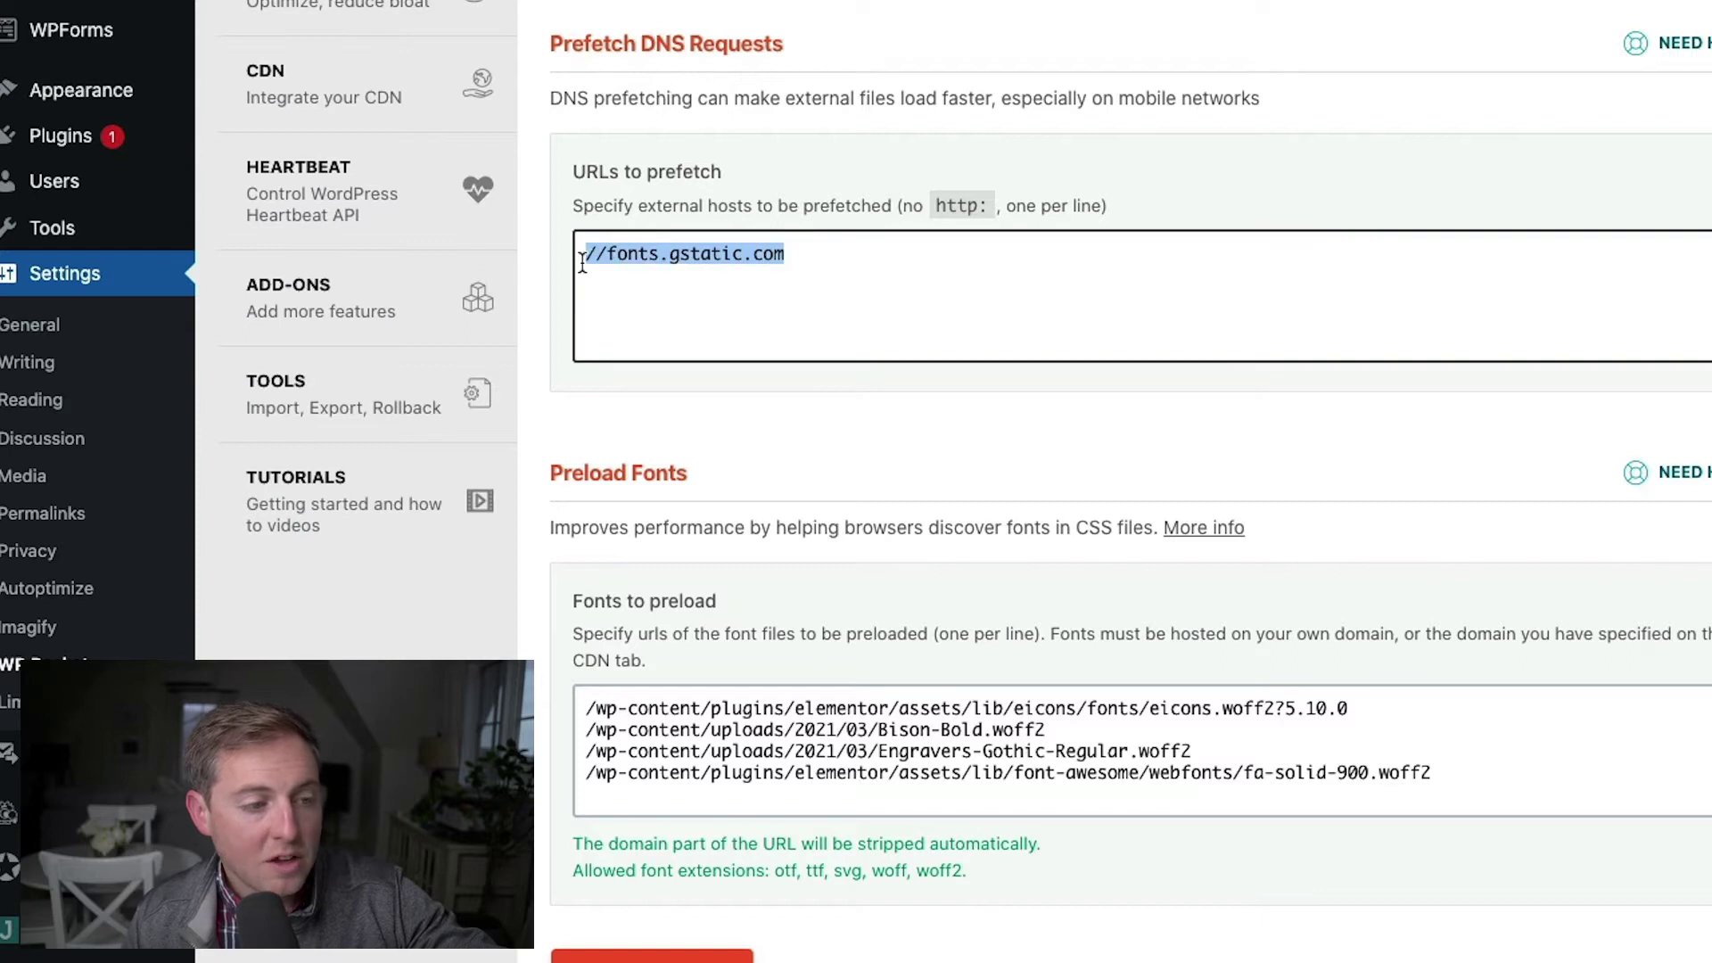
pyautogui.click(775, 273)
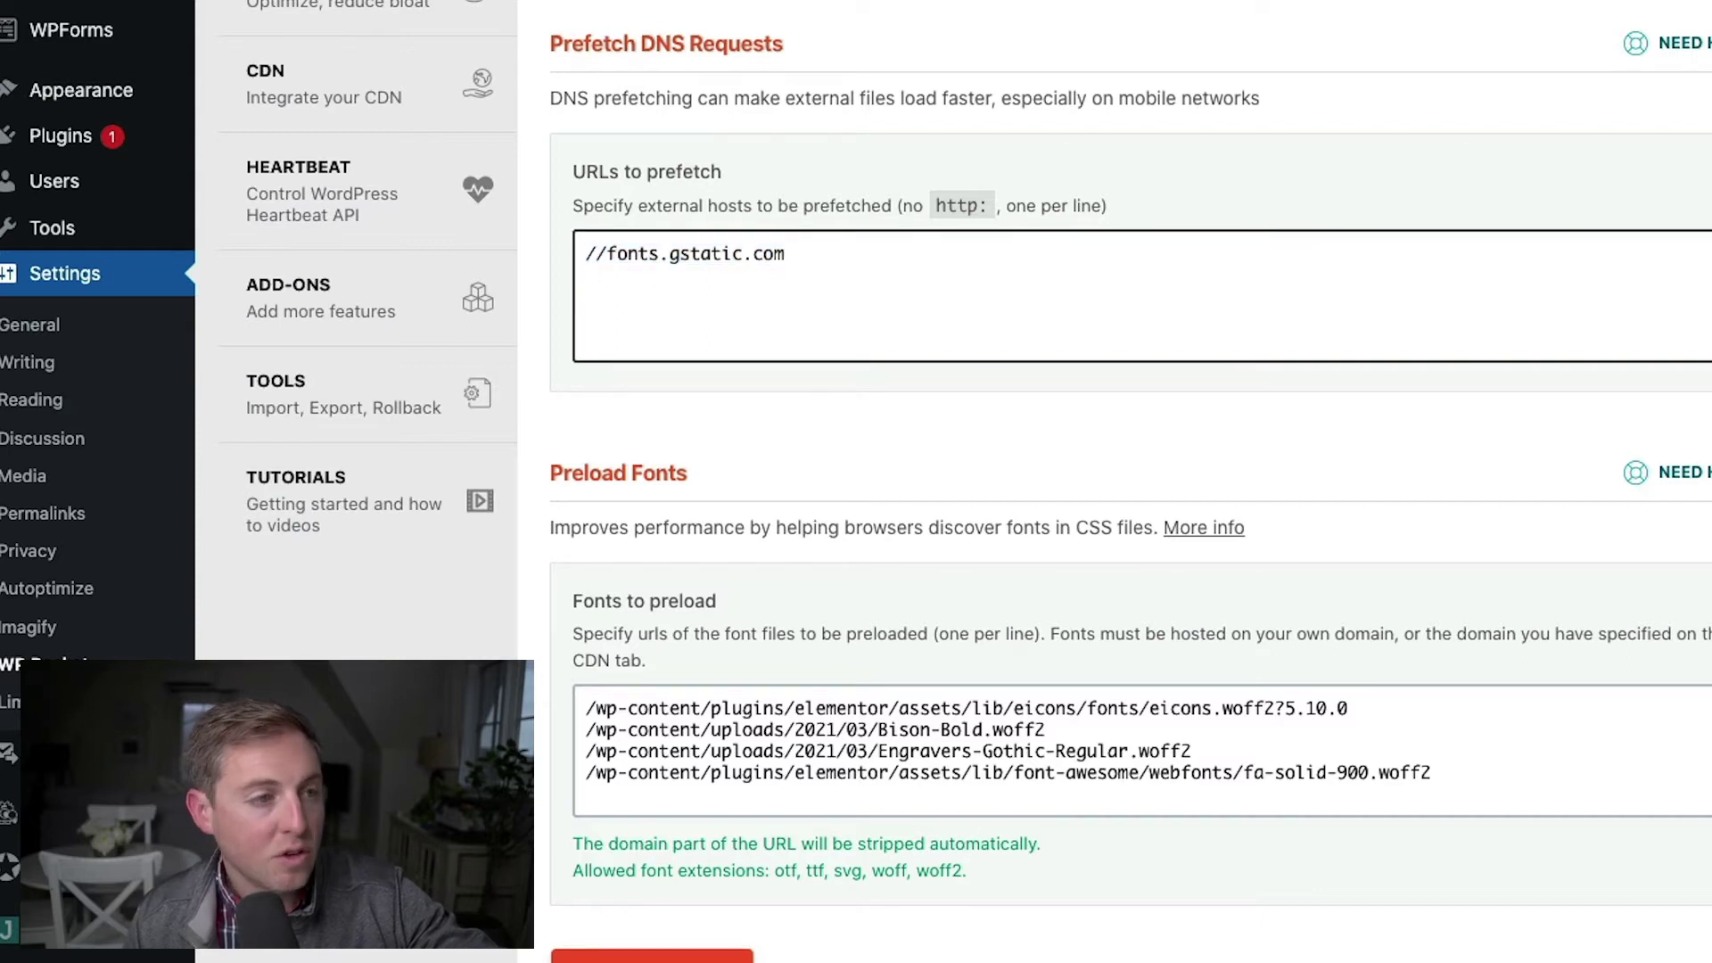
pyautogui.scroll(-3, 878, 590)
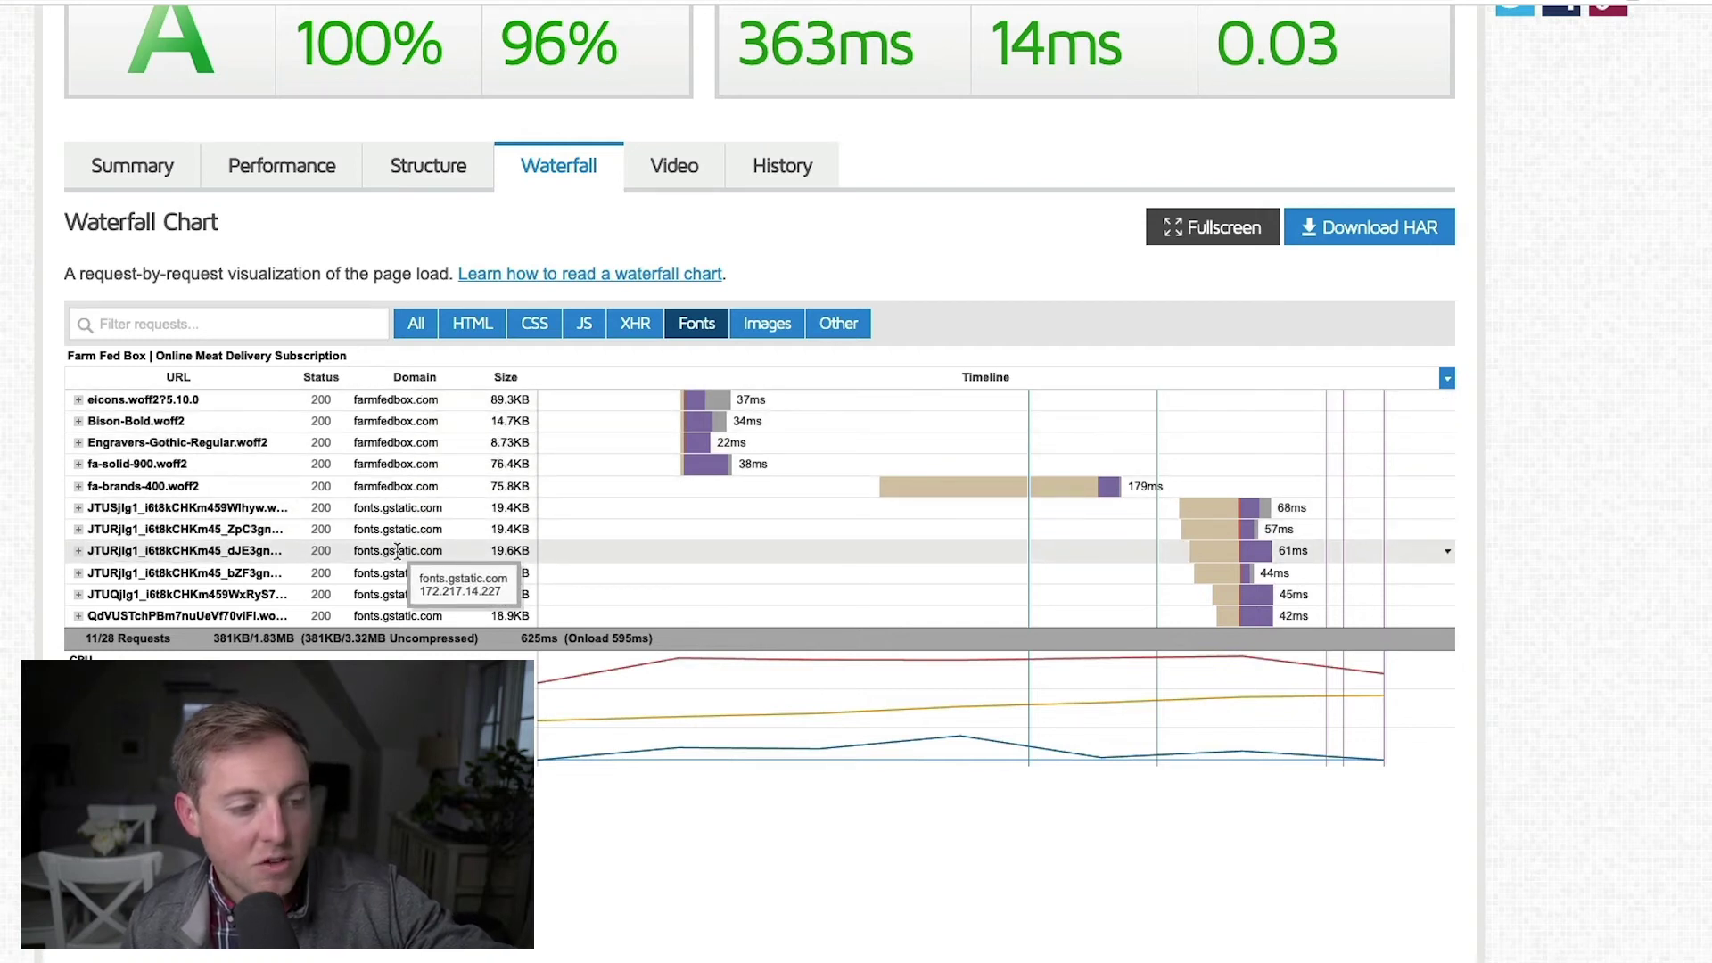
# Expand the eicons.woff2 request's headers and select its full file URL.
pyautogui.click(303, 508)
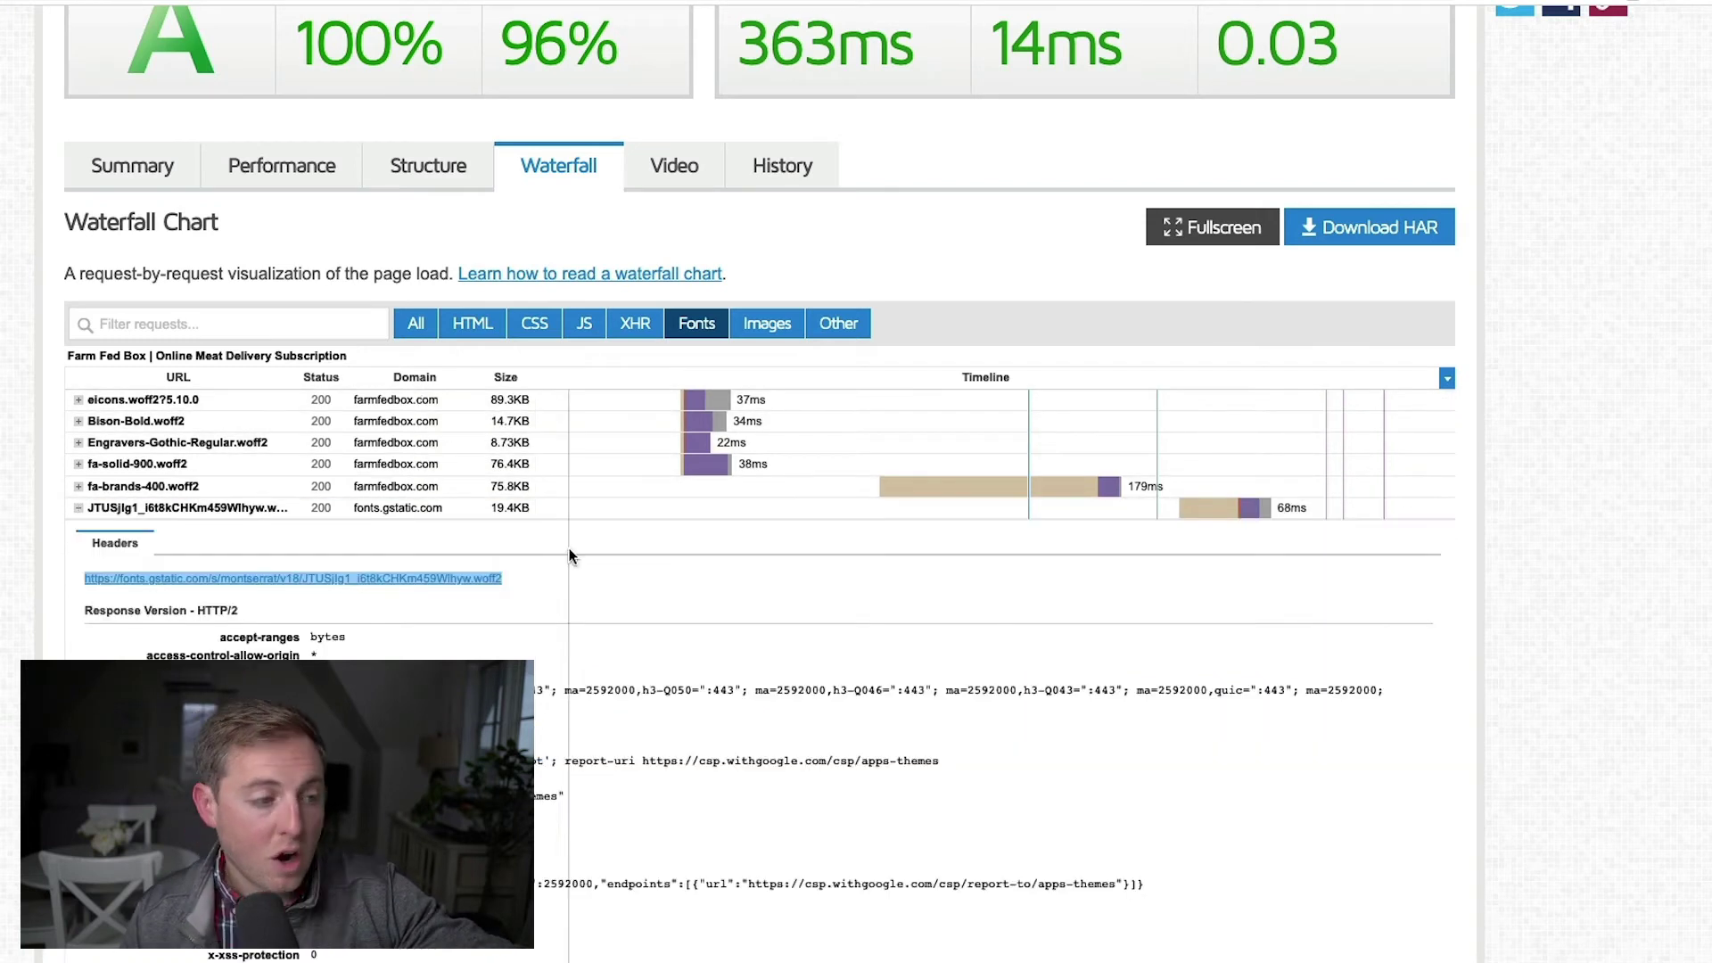
pyautogui.click(205, 400)
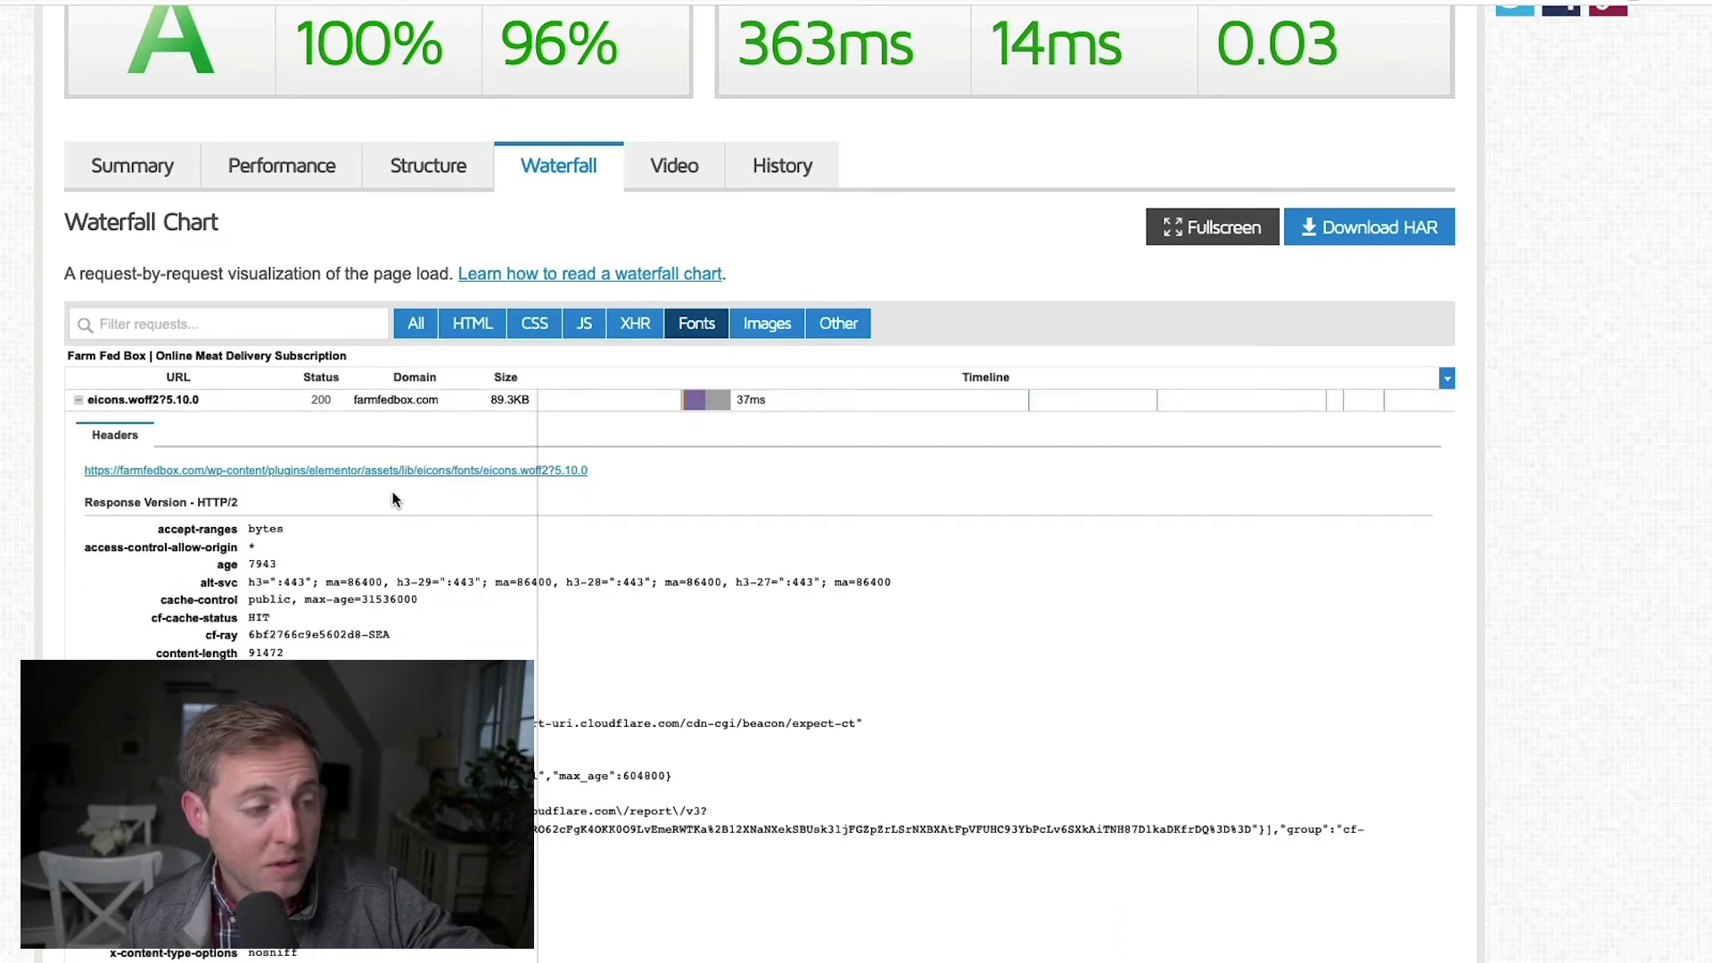
pyautogui.tripleClick(85, 470)
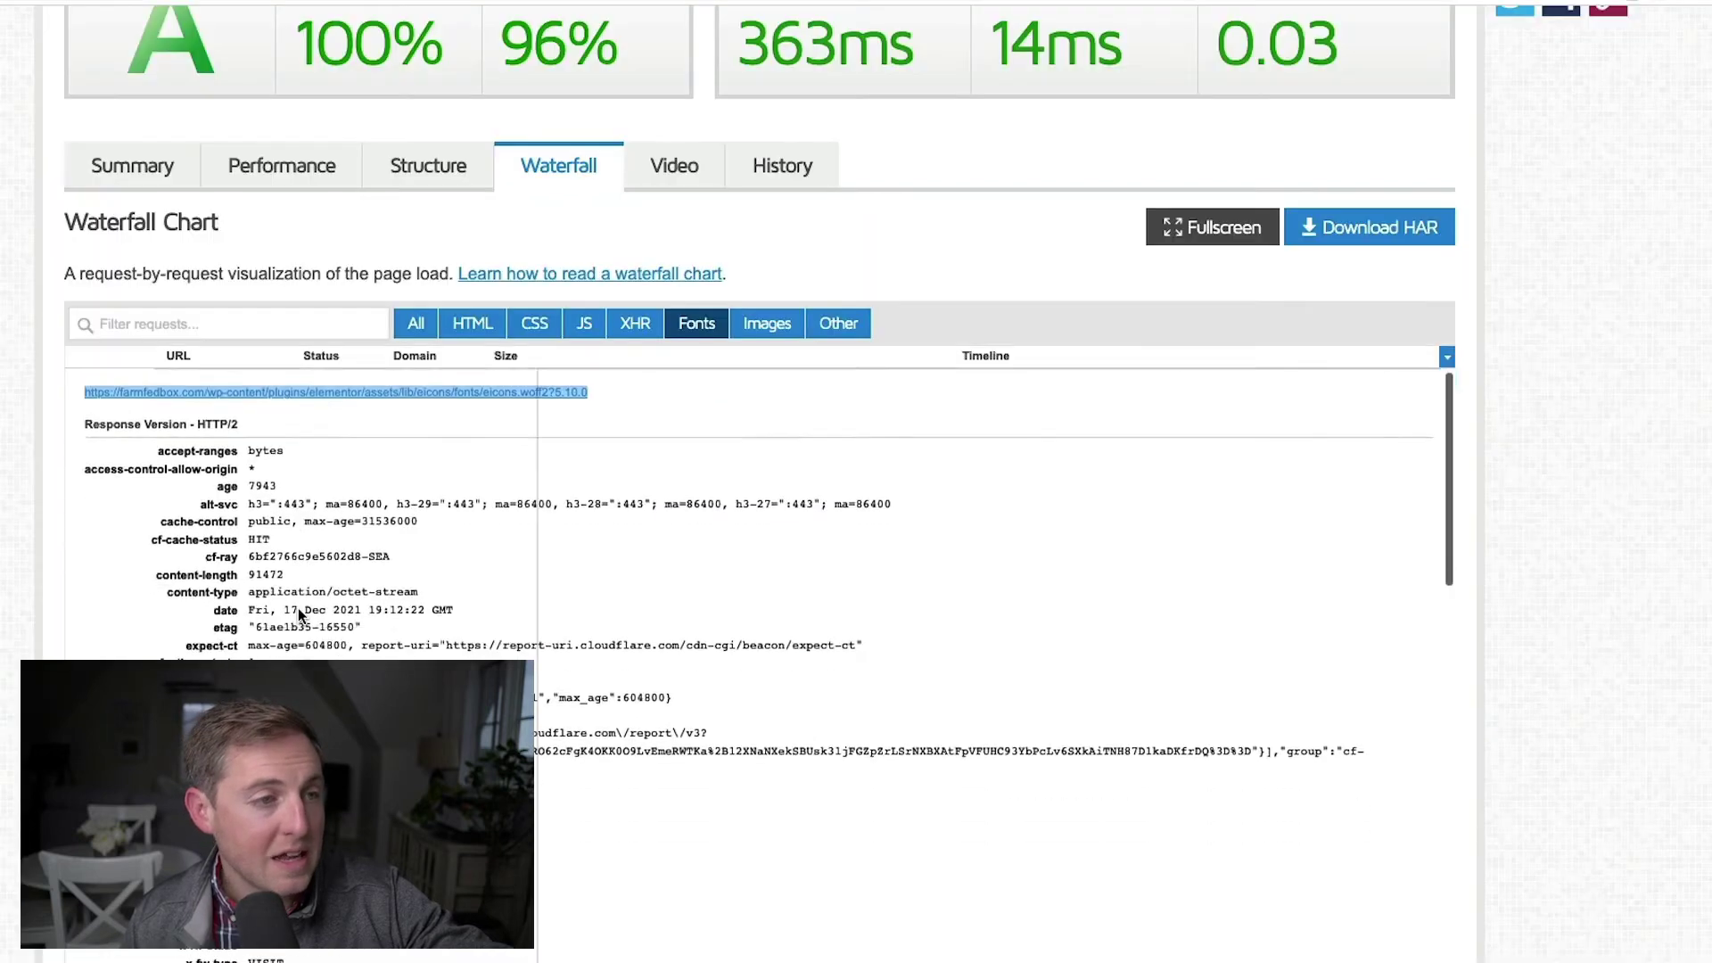
pyautogui.scroll(-10, 298, 608)
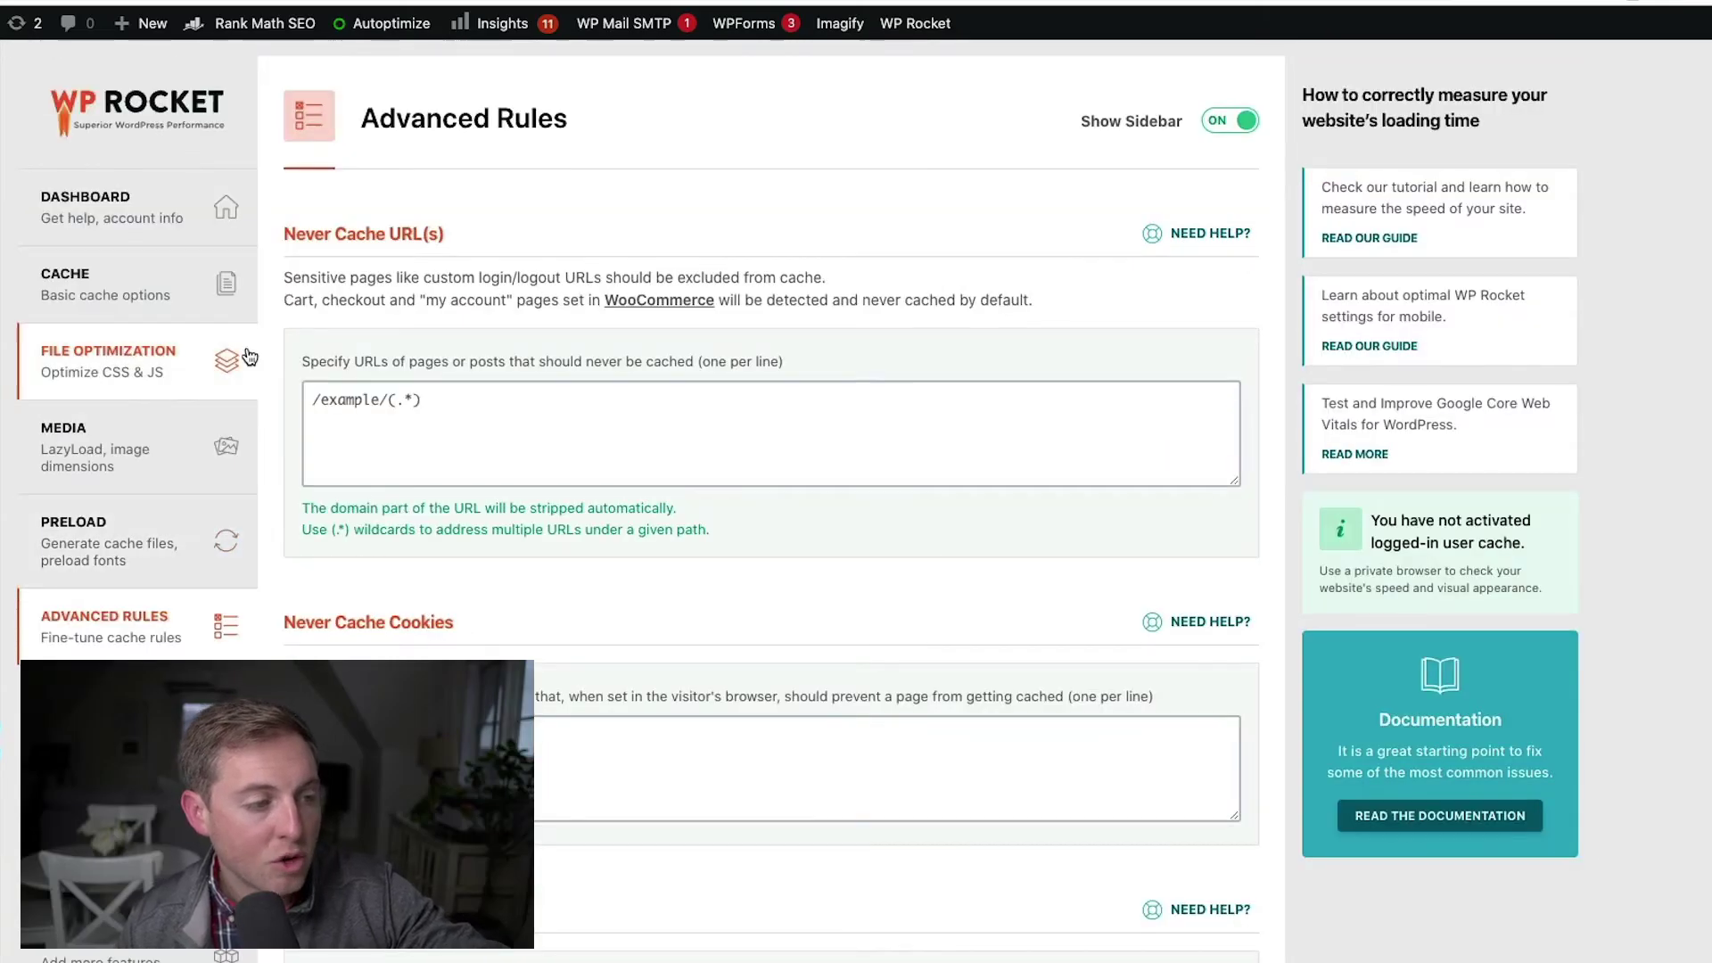
# Scroll through the Advanced Rules sections, leaving the default never-cache rules unchanged.
pyautogui.scroll(-5, 604, 412)
pyautogui.scroll(-4, 604, 412)
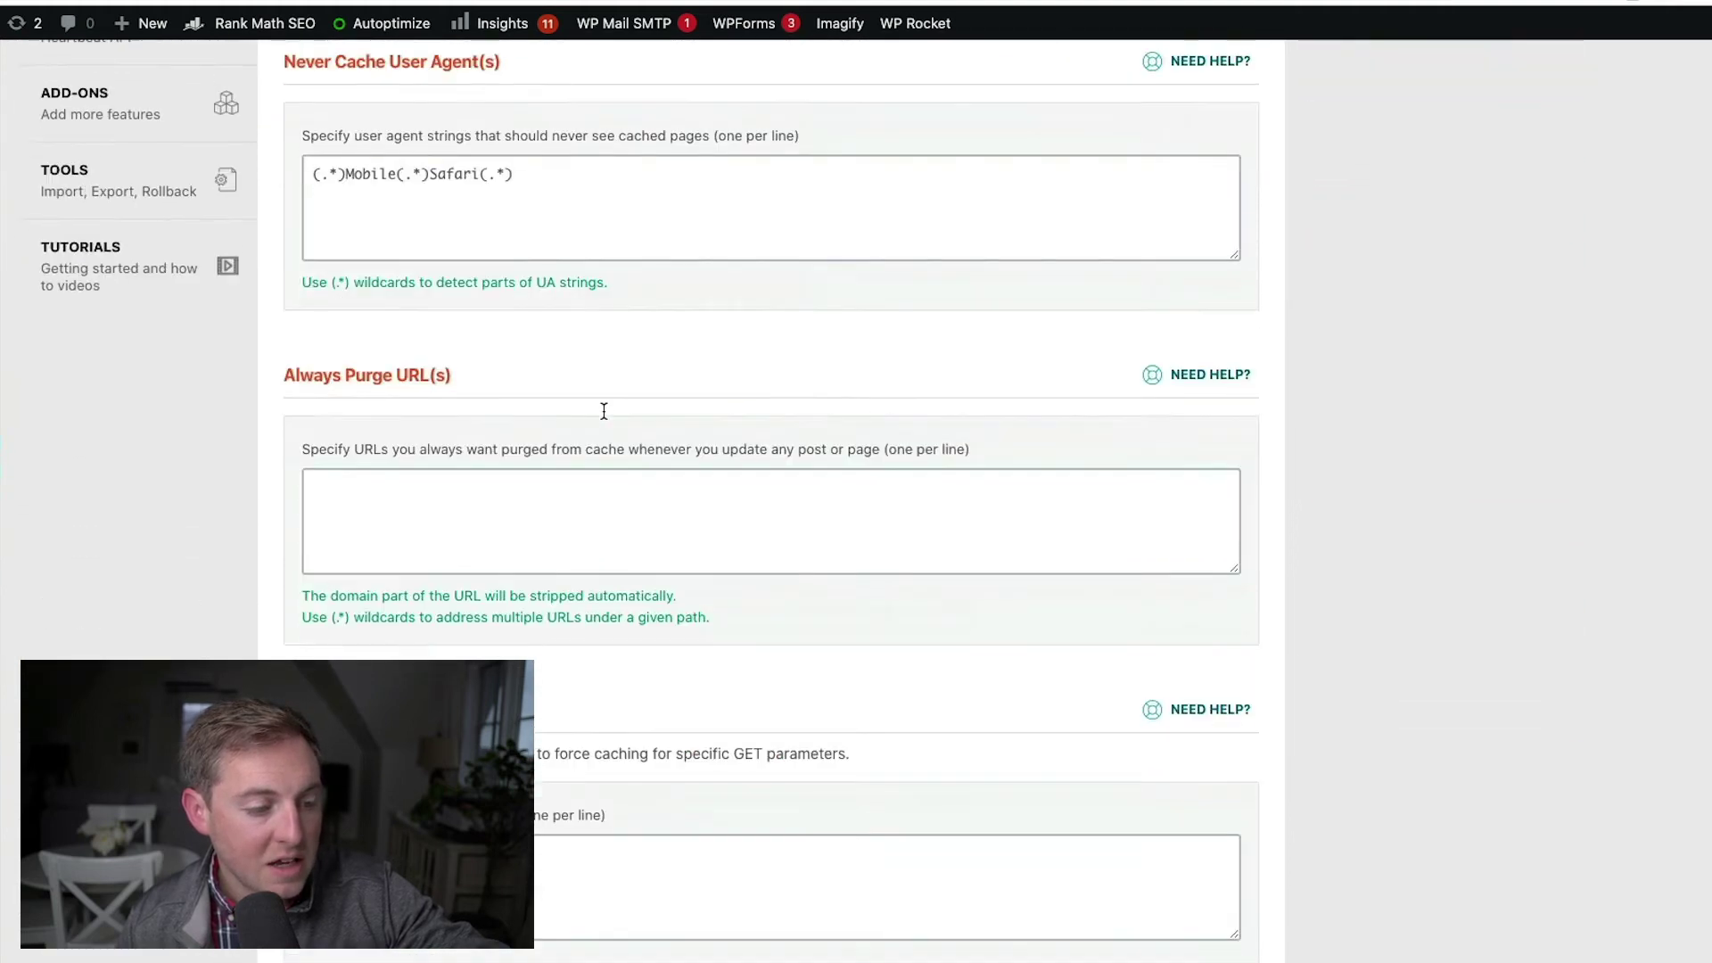
pyautogui.scroll(8, 1110, 230)
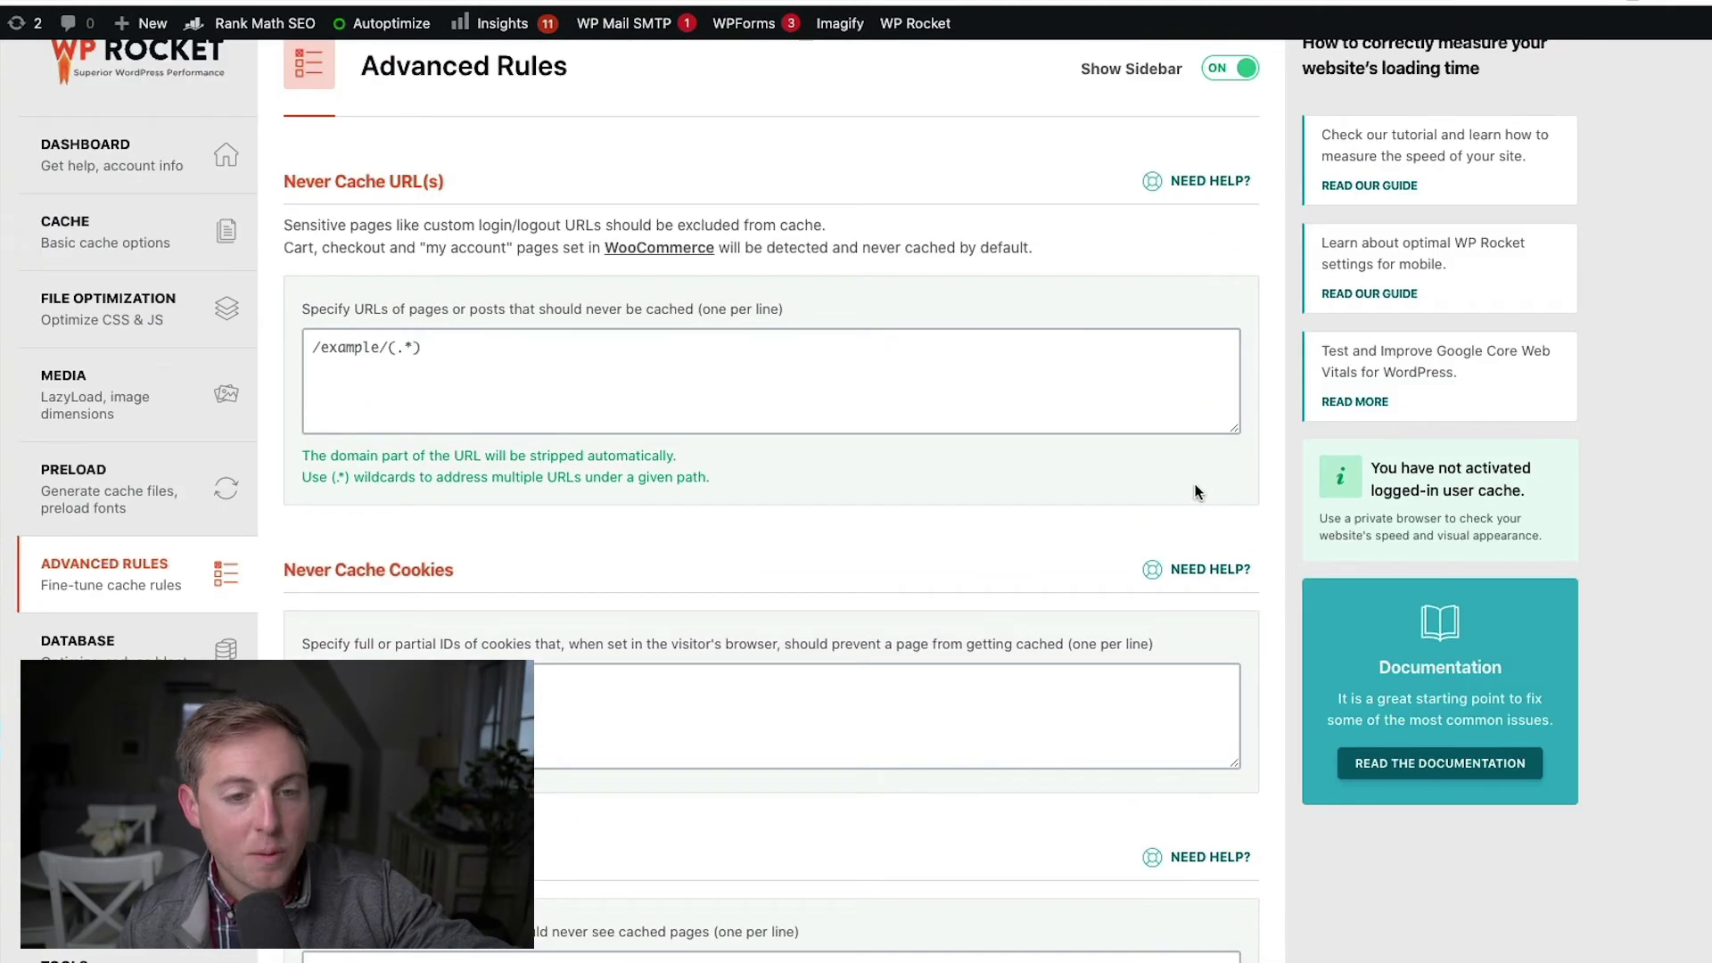
pyautogui.scroll(-9, 1195, 491)
pyautogui.scroll(4, 1200, 493)
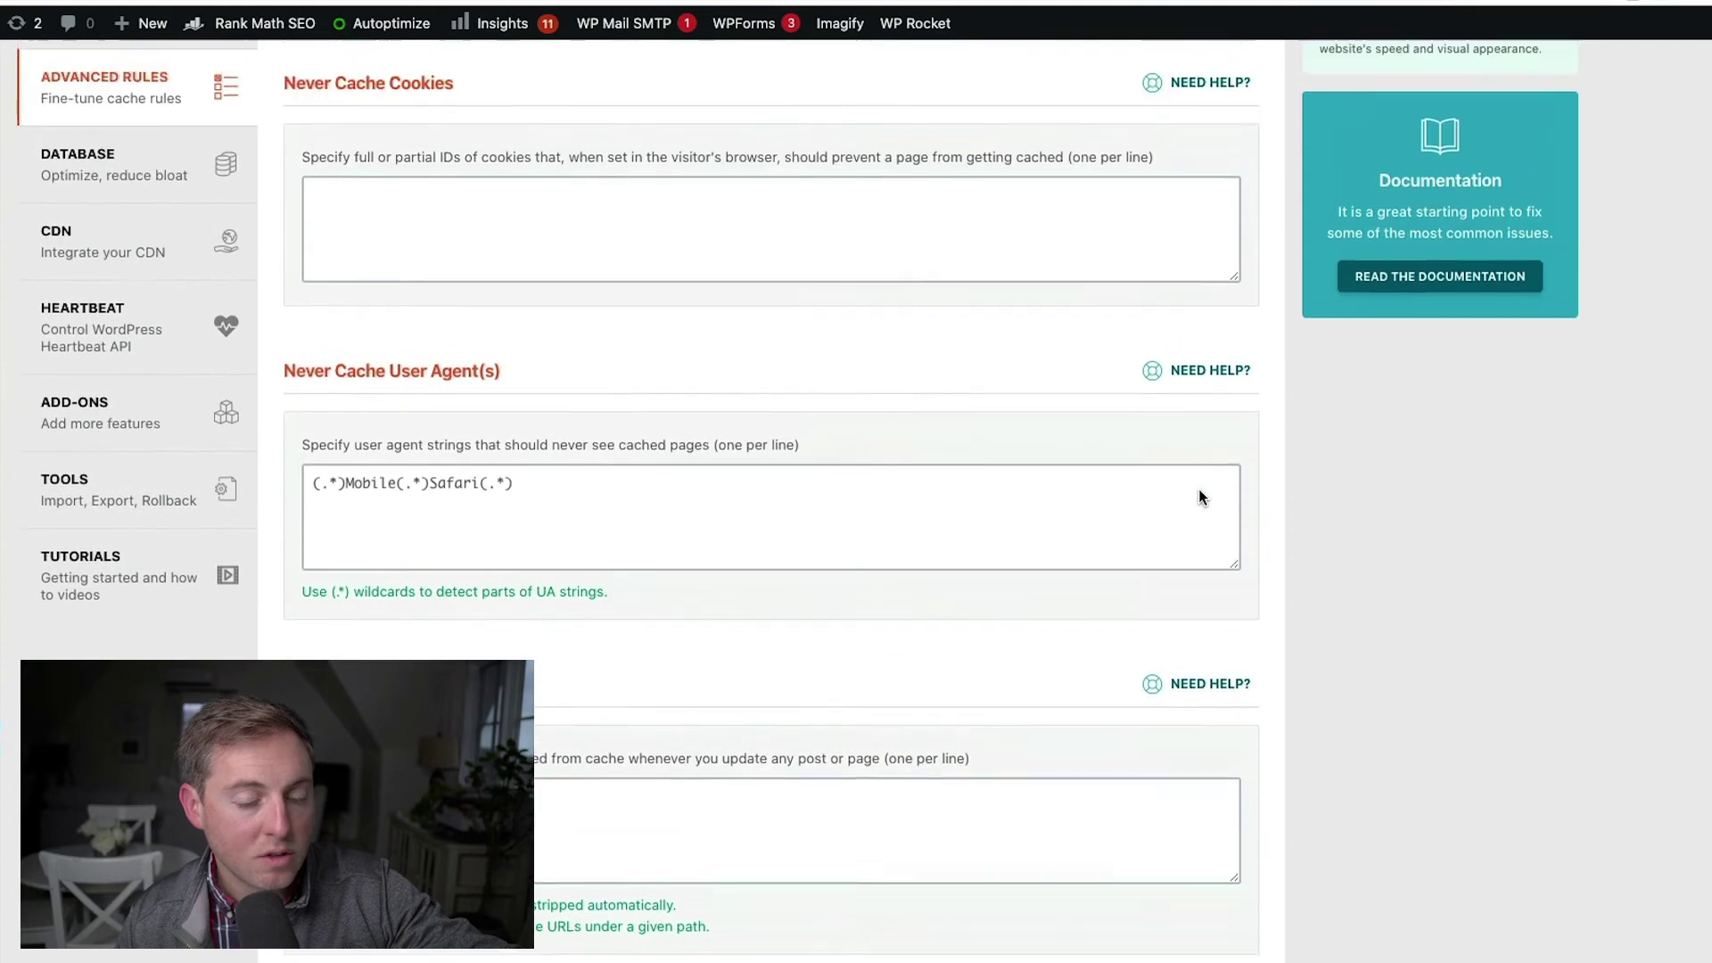
pyautogui.scroll(5, 1198, 497)
# Go through the Database cleanup options for posts, comments and the 281 transients.
pyautogui.click(119, 621)
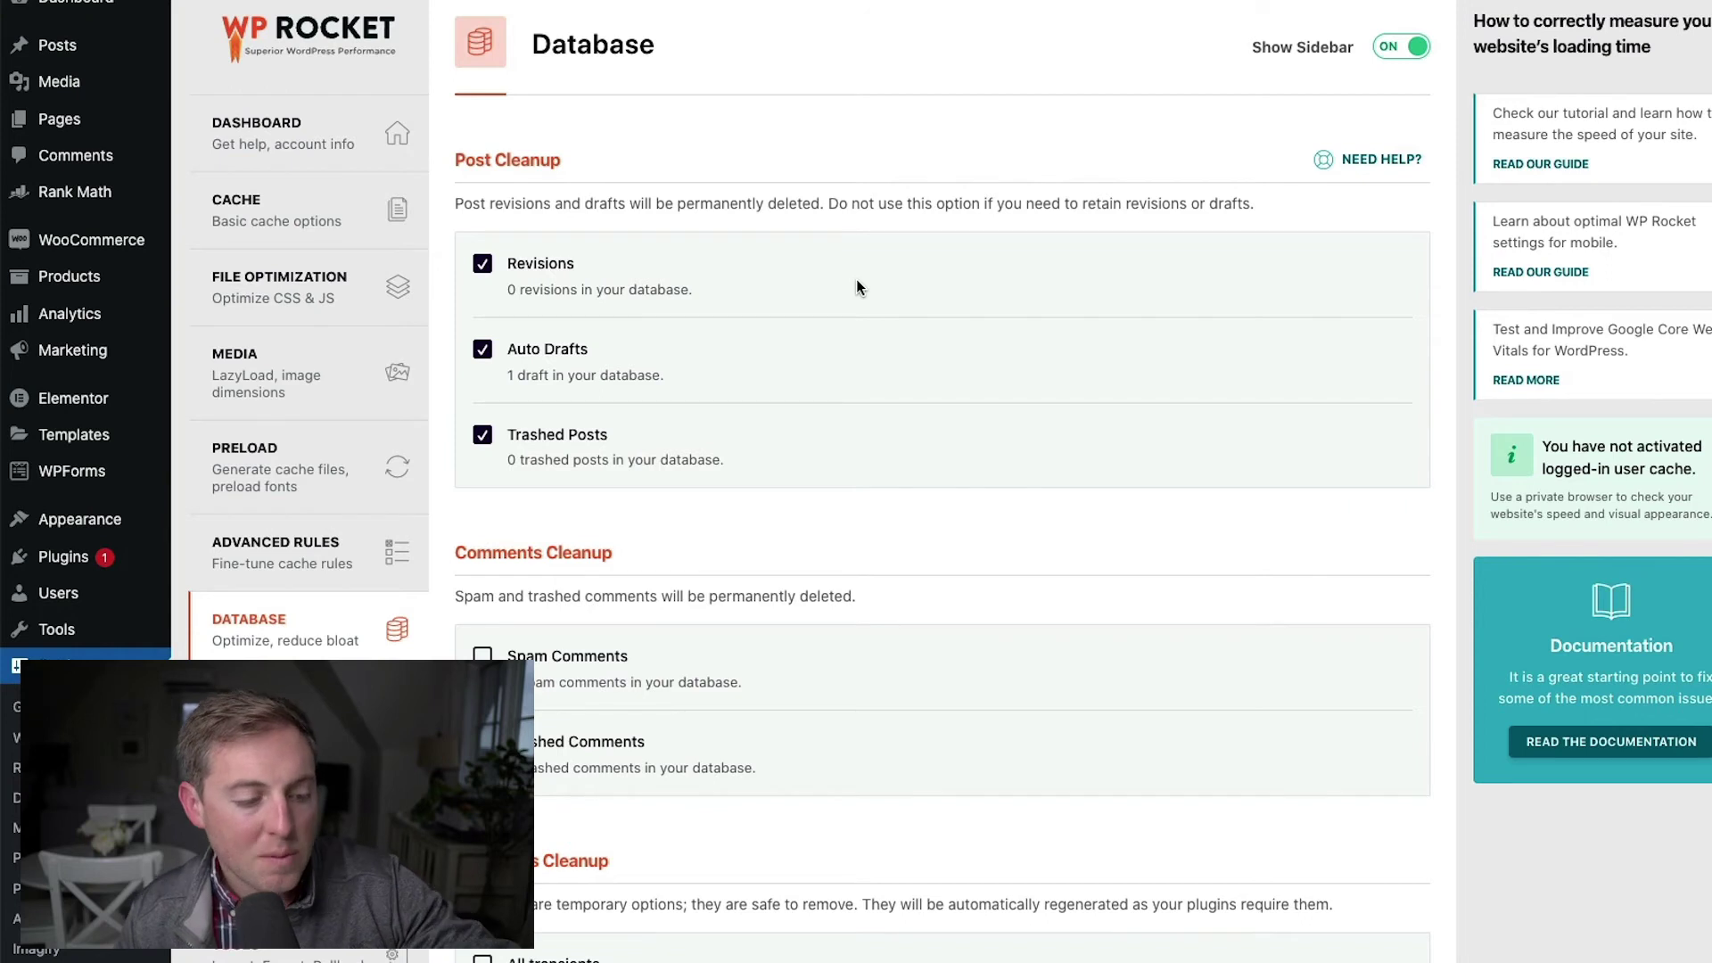
pyautogui.scroll(-2, 815, 277)
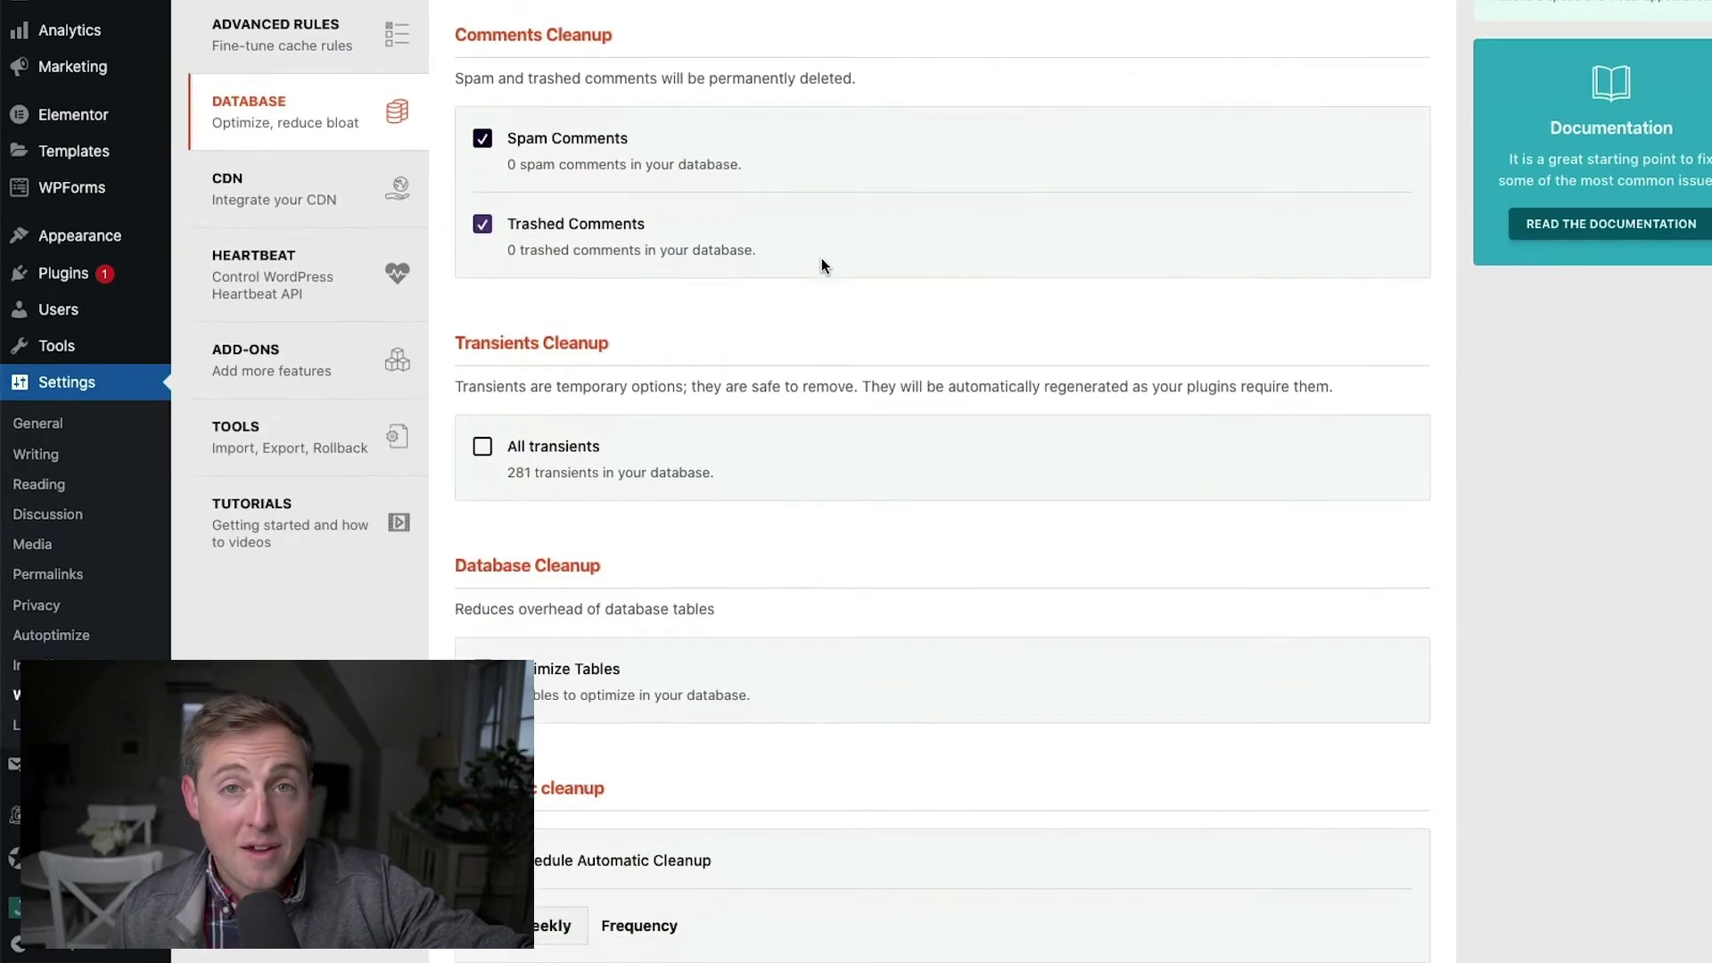
pyautogui.scroll(-3, 830, 285)
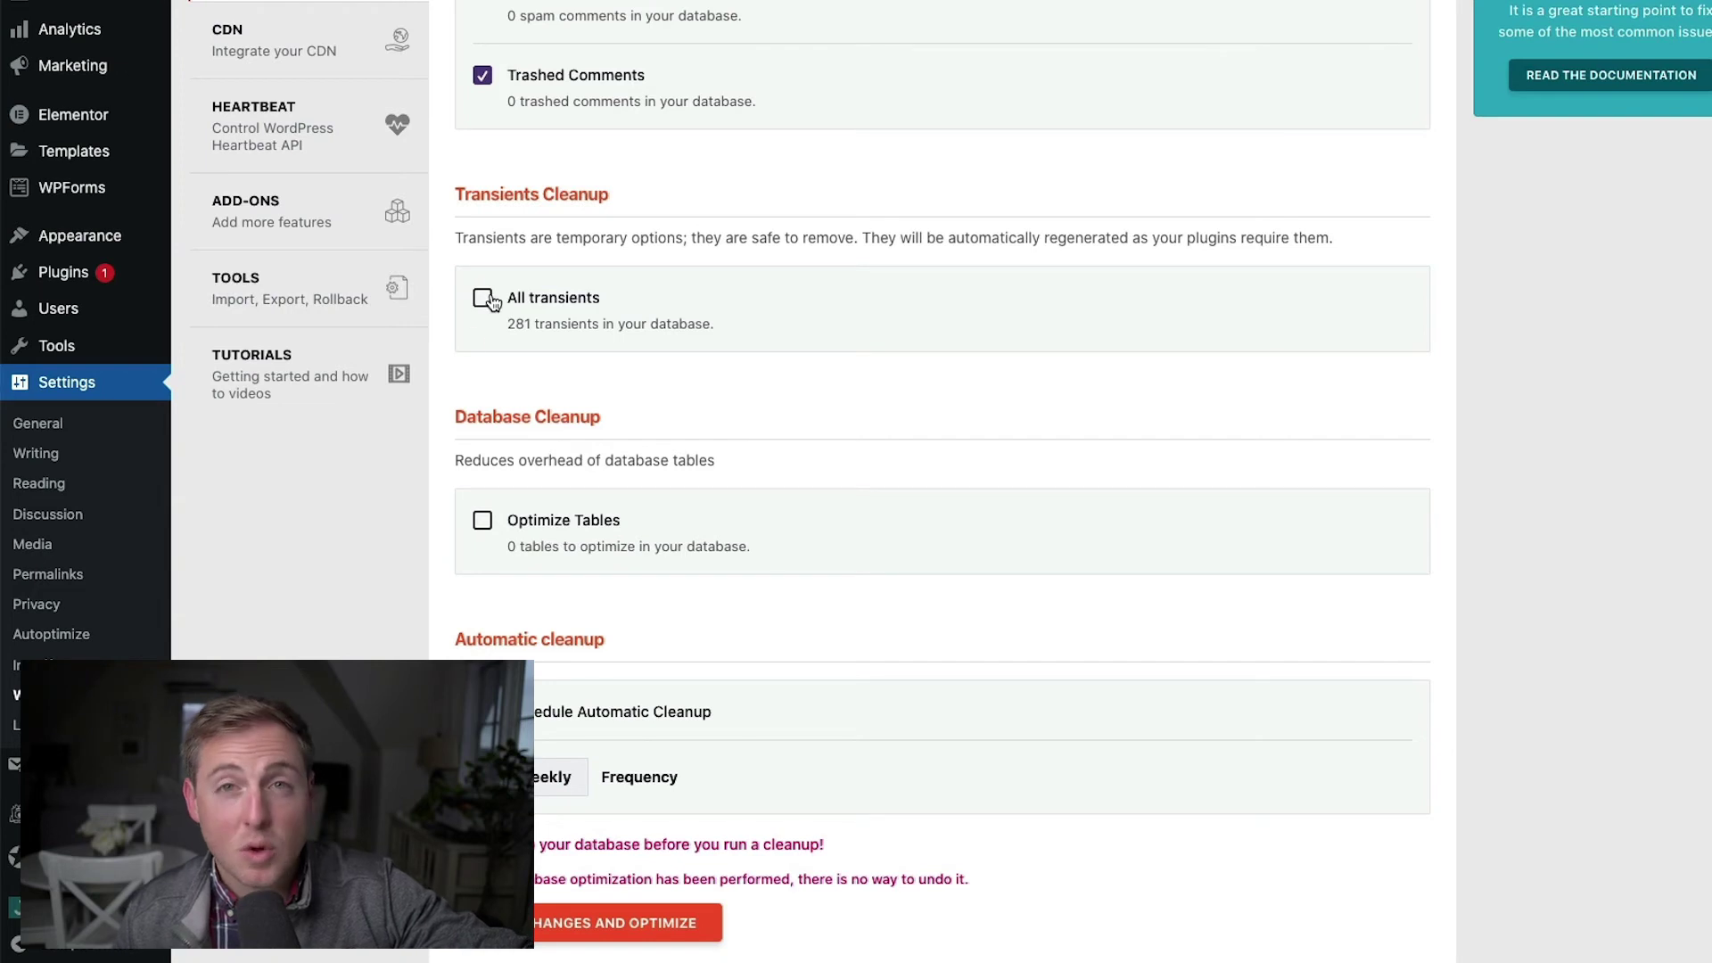
pyautogui.scroll(-3, 637, 382)
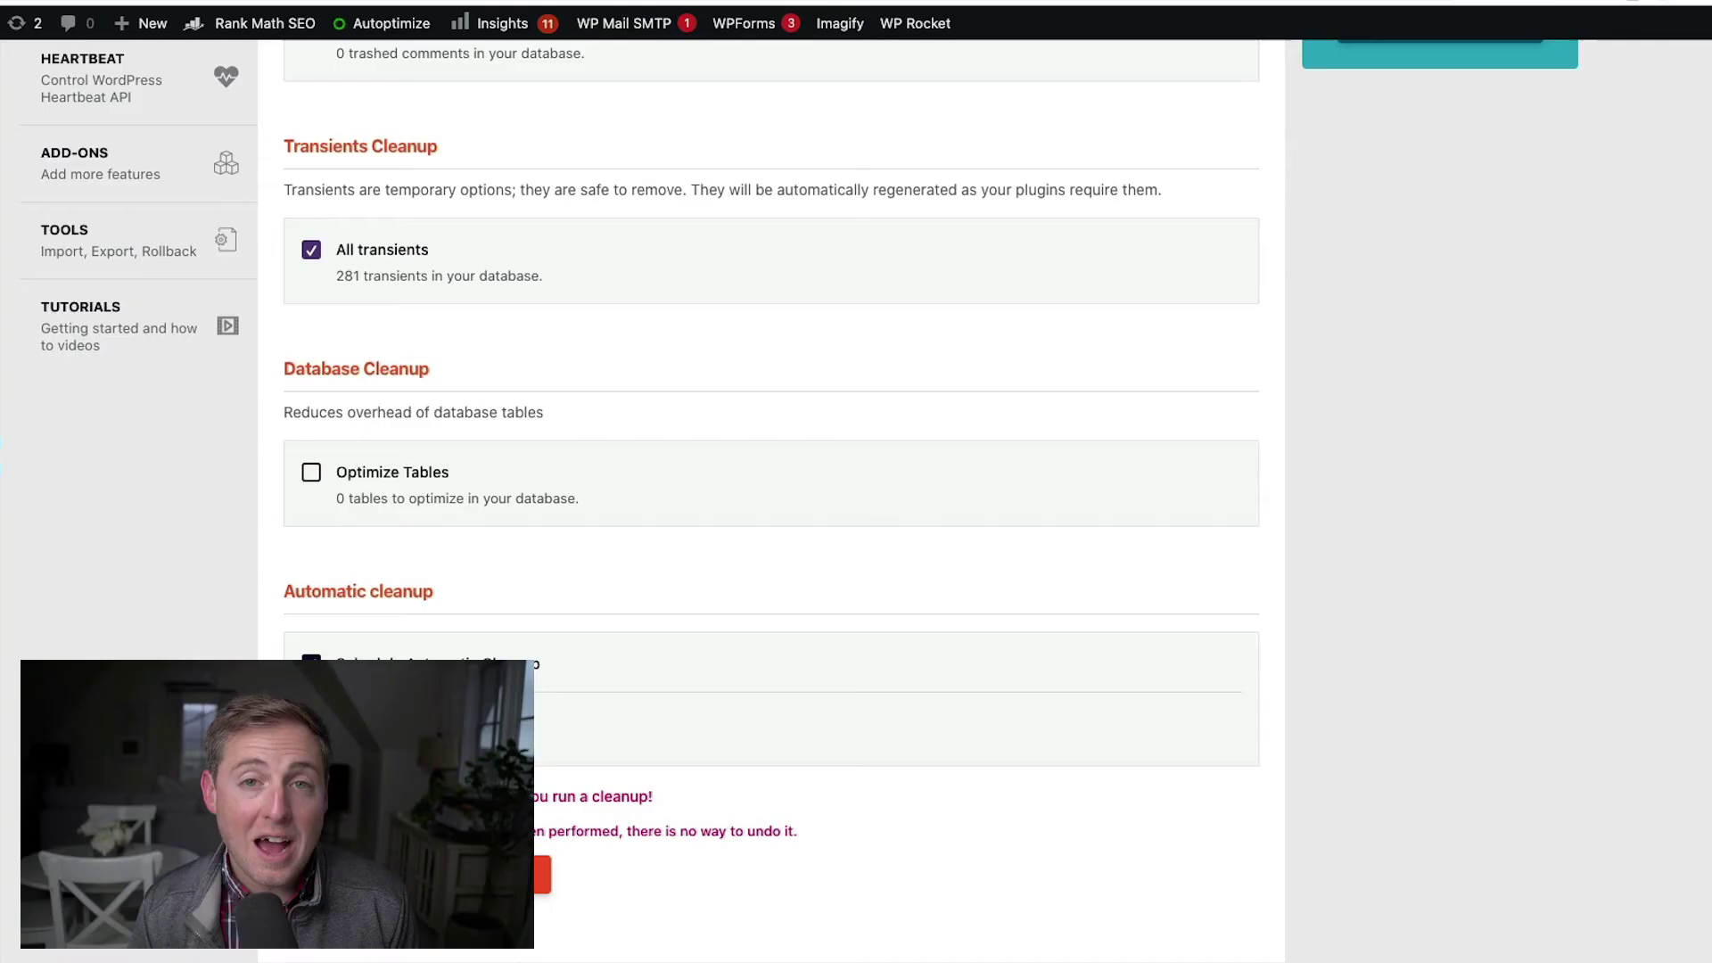
pyautogui.scroll(8, 459, 642)
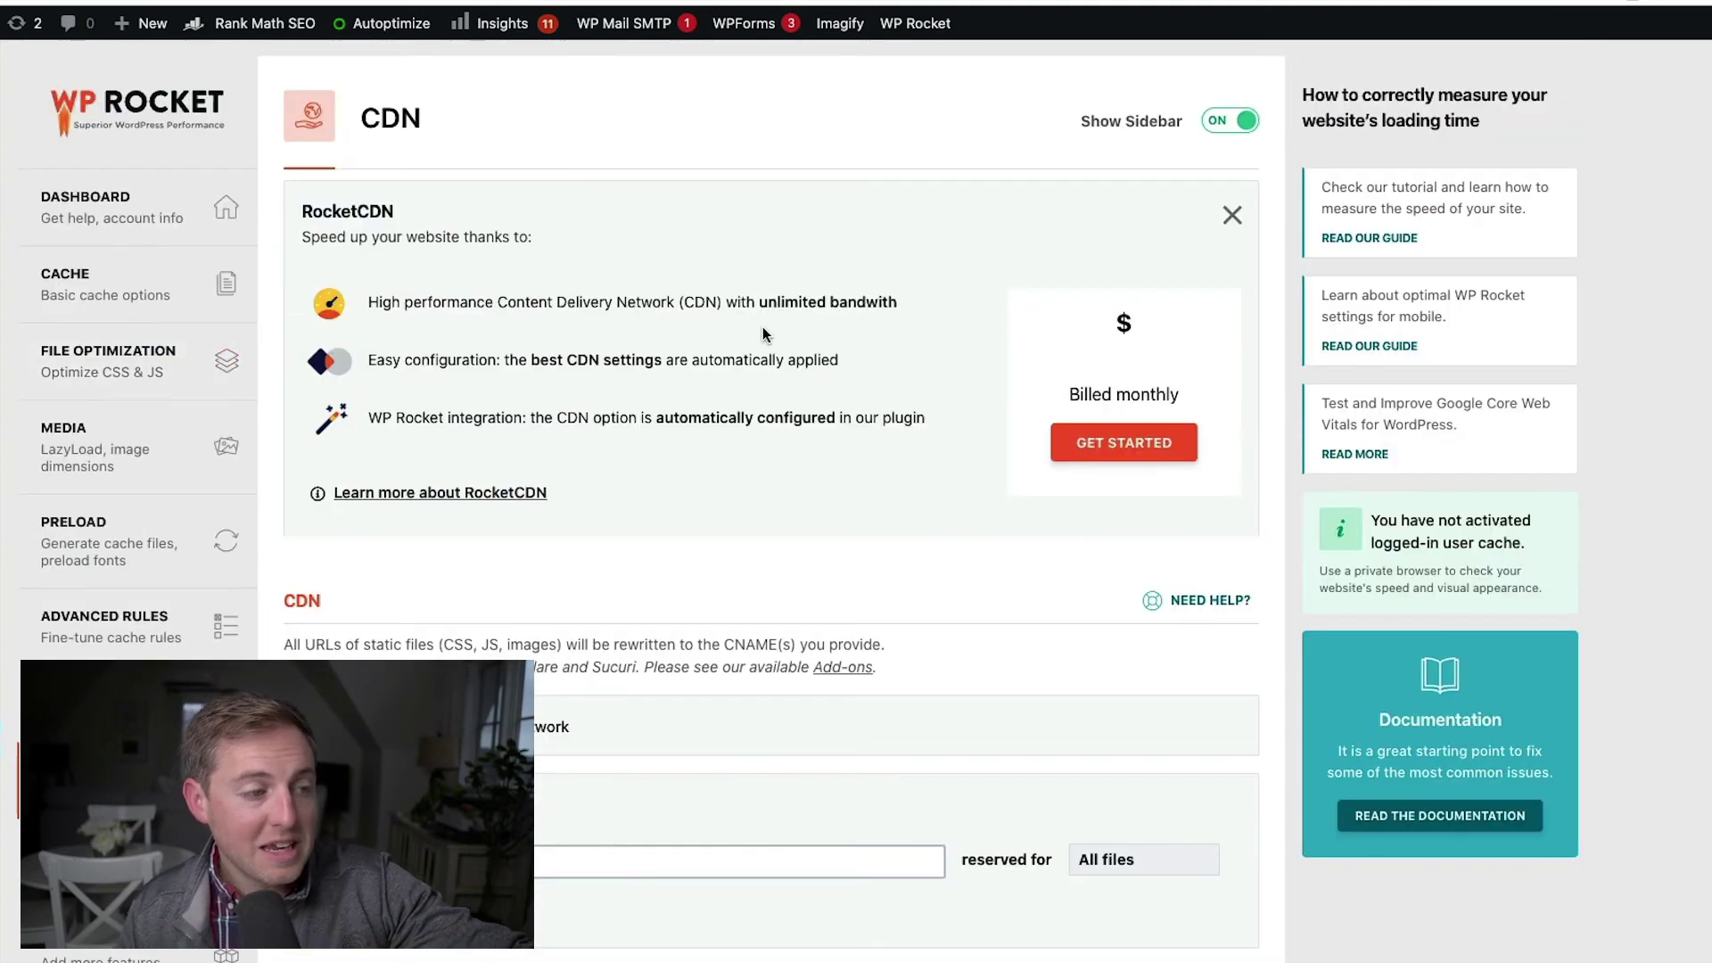
# Scroll through the CDN settings, keeping Enable Content Delivery Network unchecked.
pyautogui.scroll(-1, 737, 337)
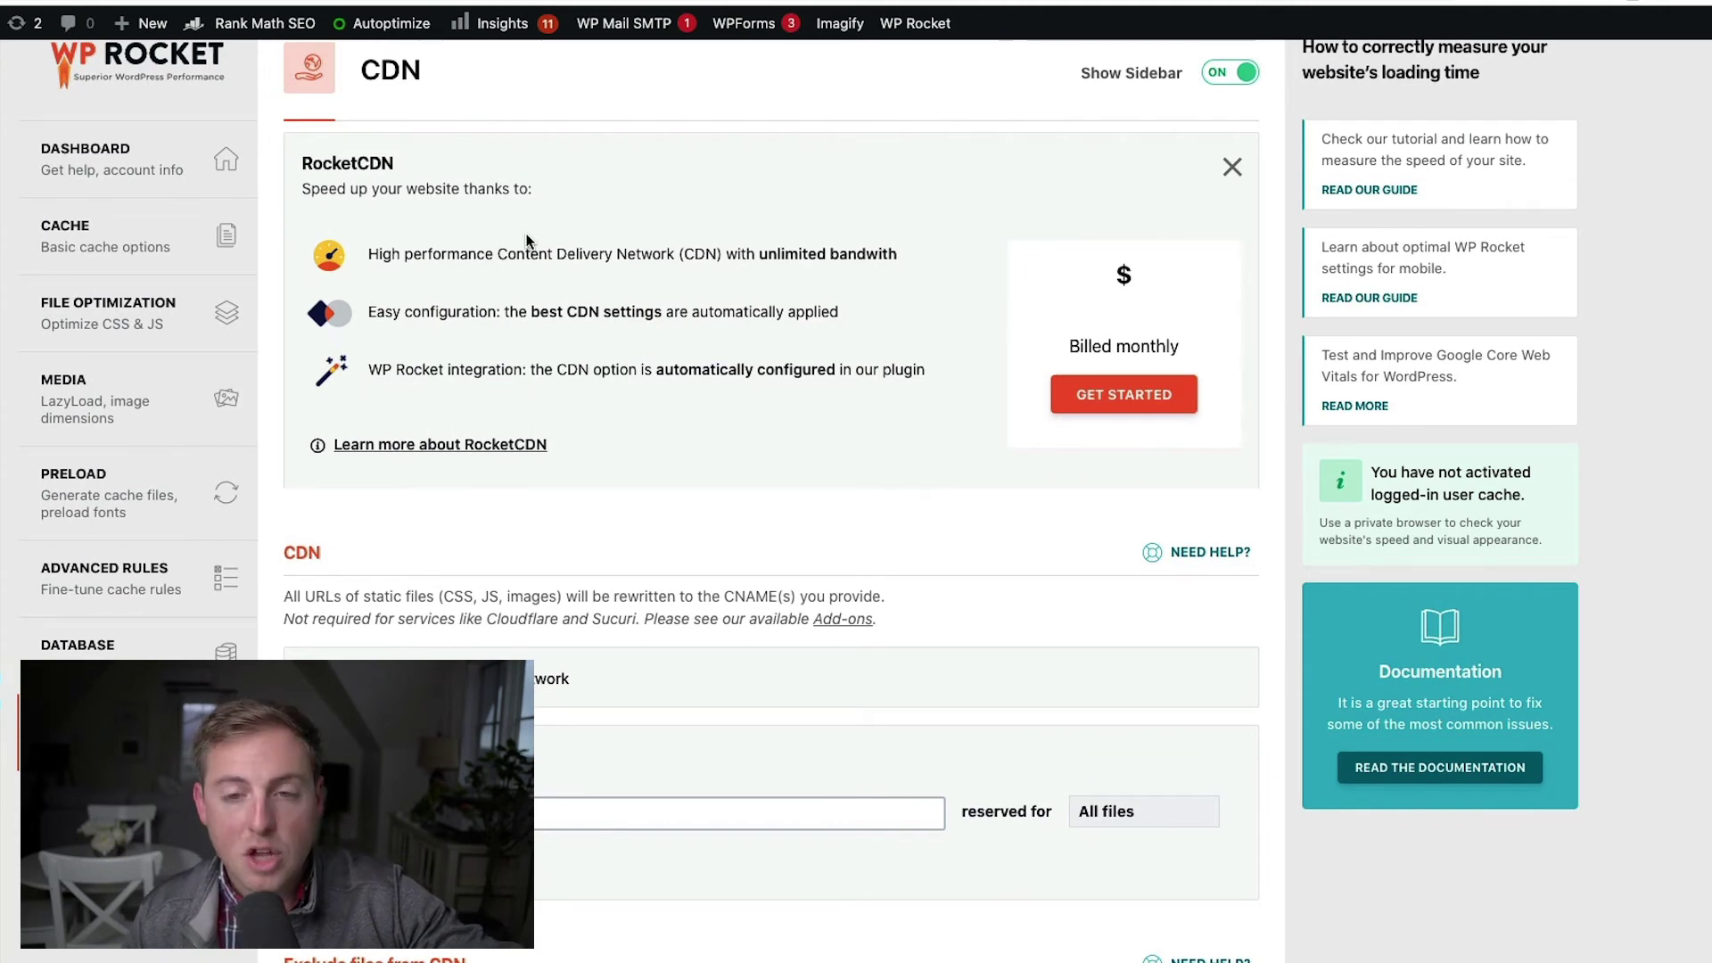
pyautogui.scroll(-5, 685, 392)
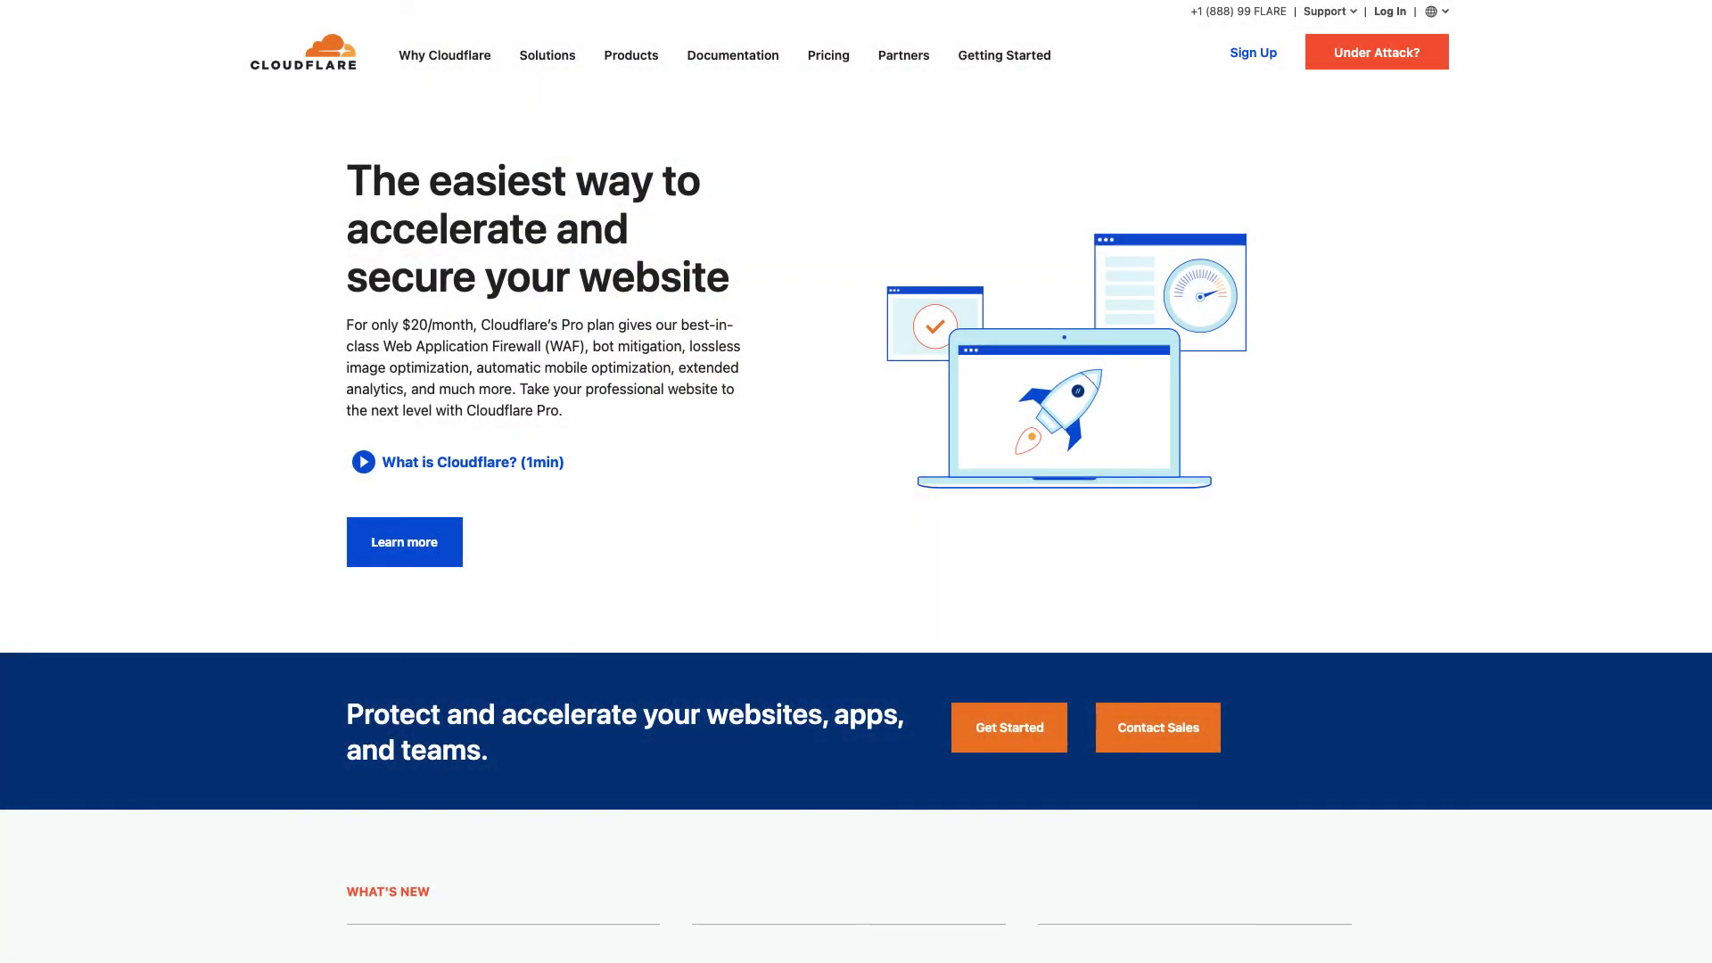
pyautogui.scroll(-5, 856, 482)
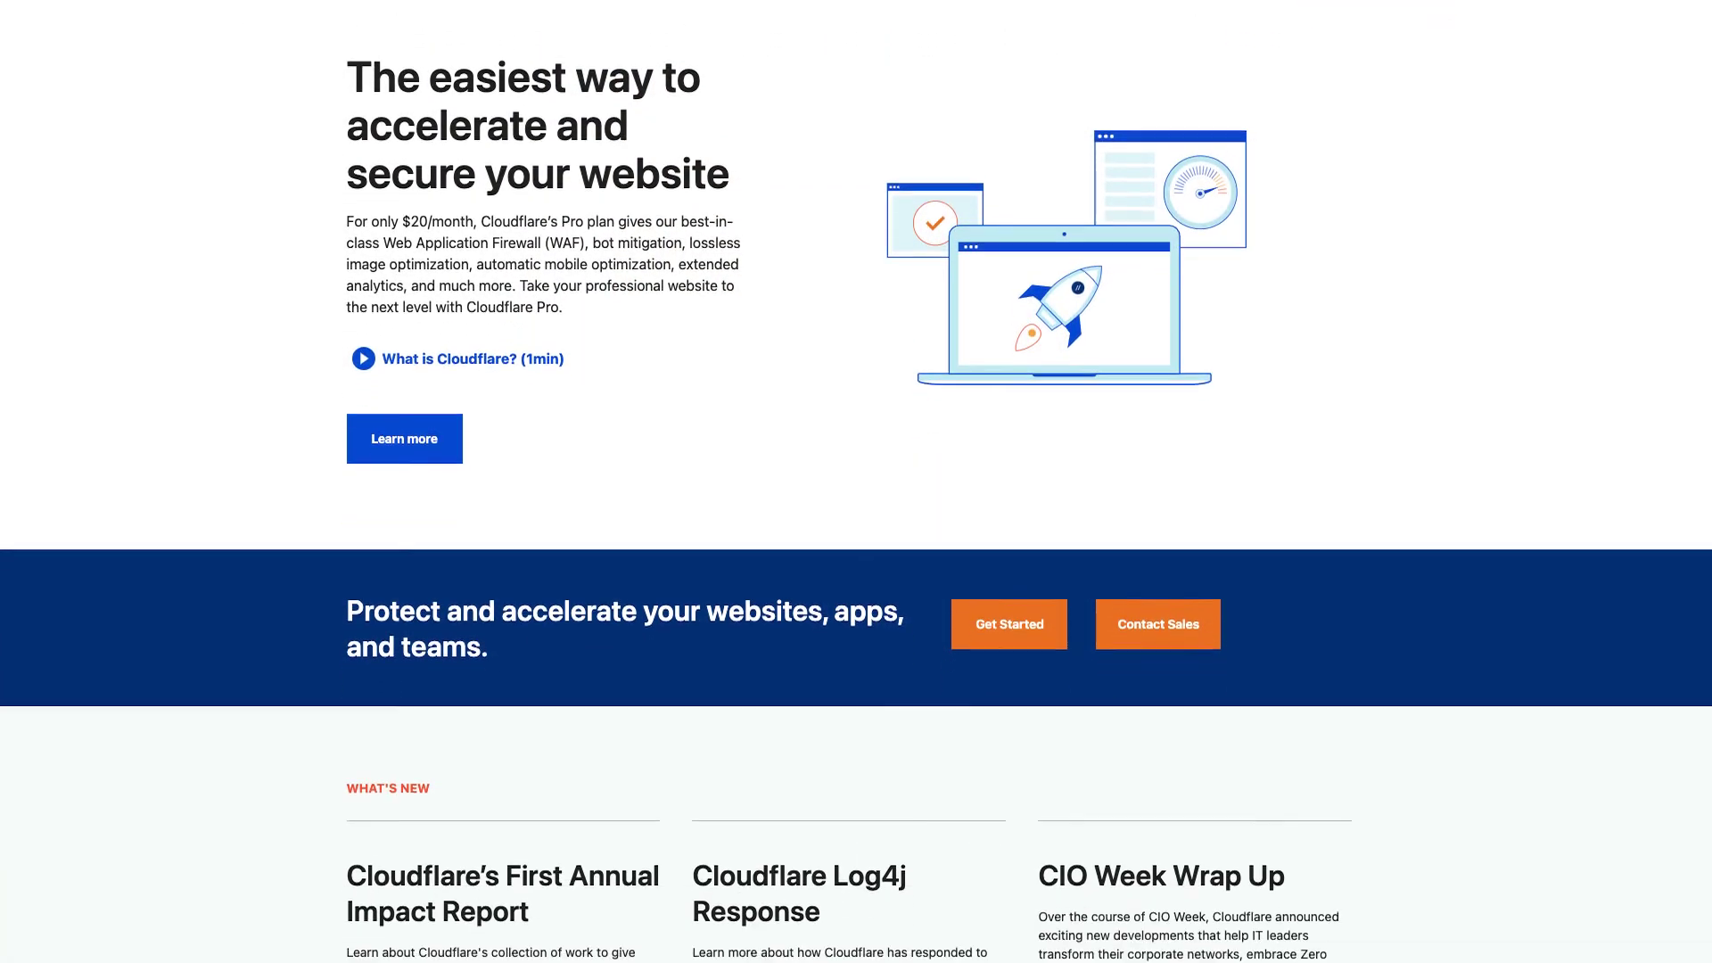
pyautogui.scroll(-5, 857, 482)
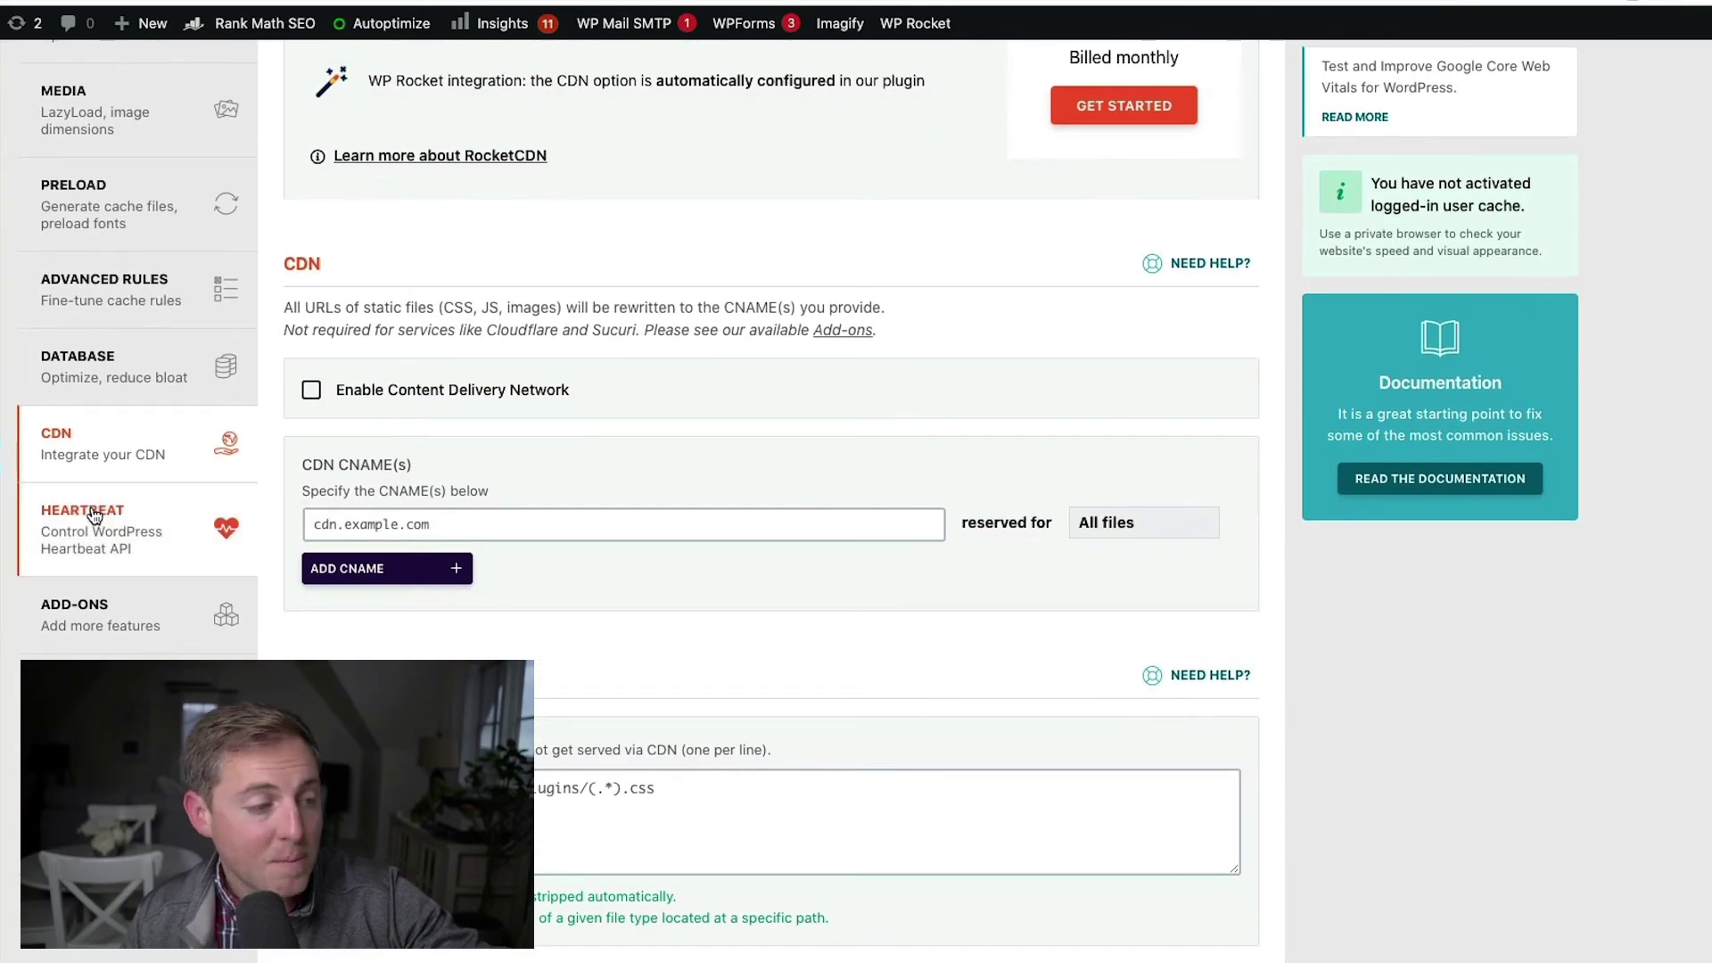
# Open the Heartbeat settings and keep backend heartbeat at Reduce activity.
pyautogui.click(100, 526)
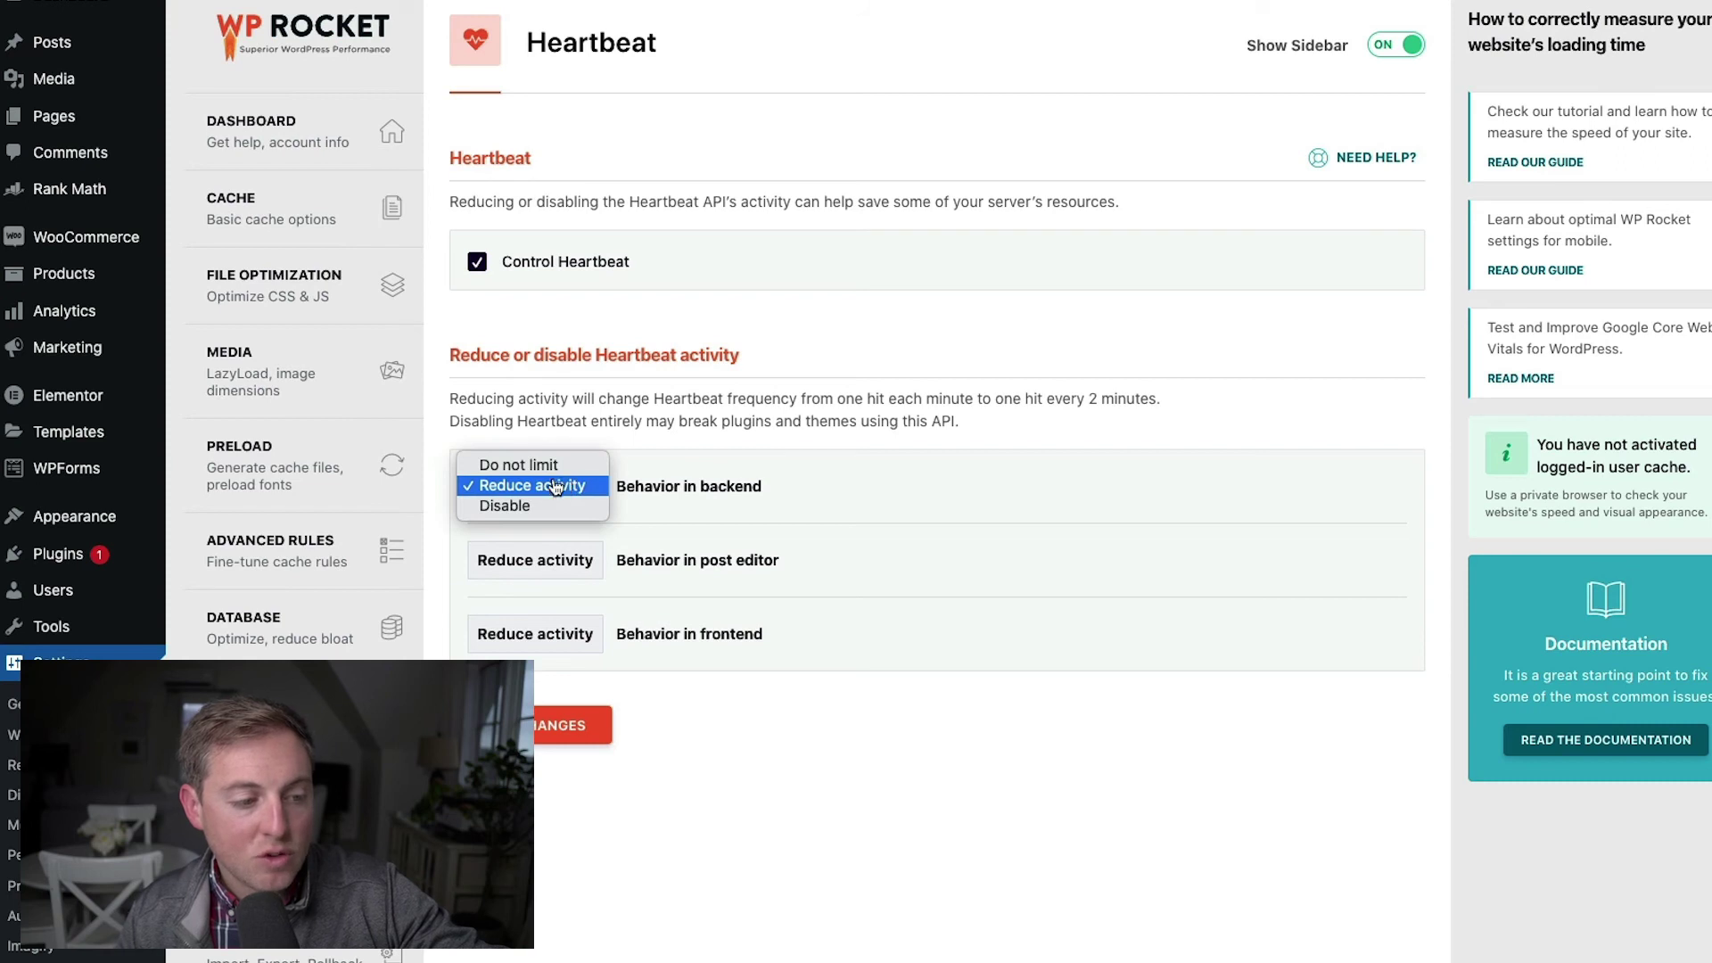
pyautogui.click(899, 414)
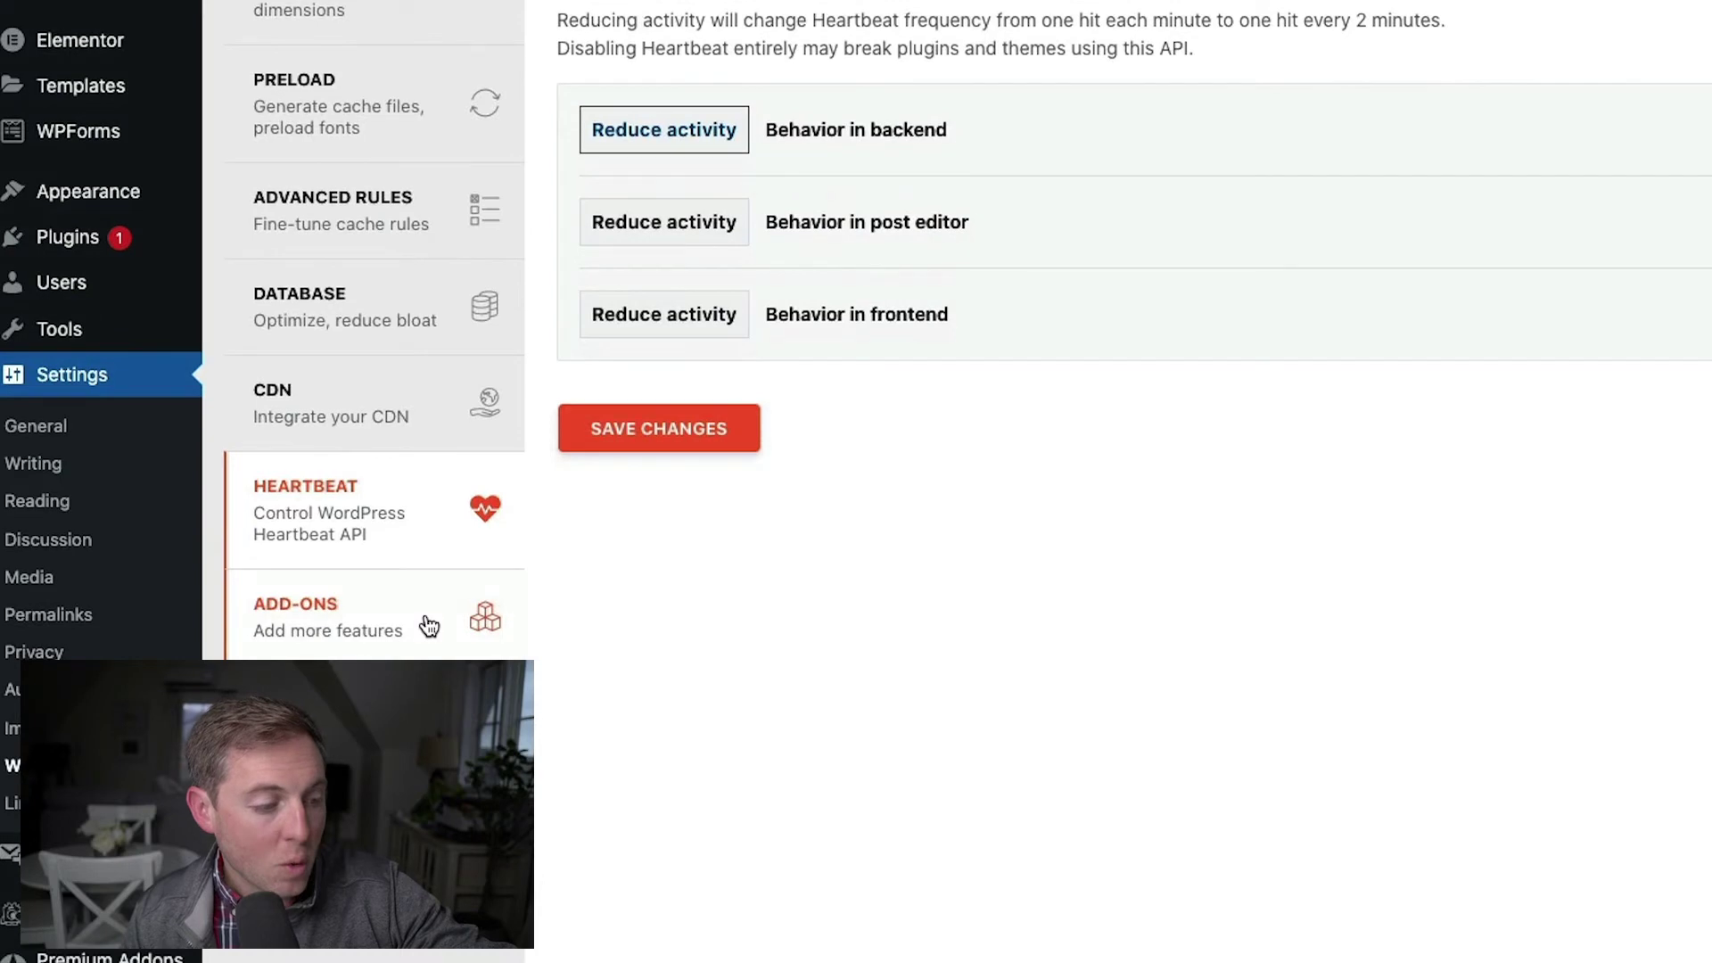
# Open the Add-ons page and look over the Cloudflare and Sucuri add-ons.
pyautogui.click(359, 629)
pyautogui.scroll(-6, 1418, 463)
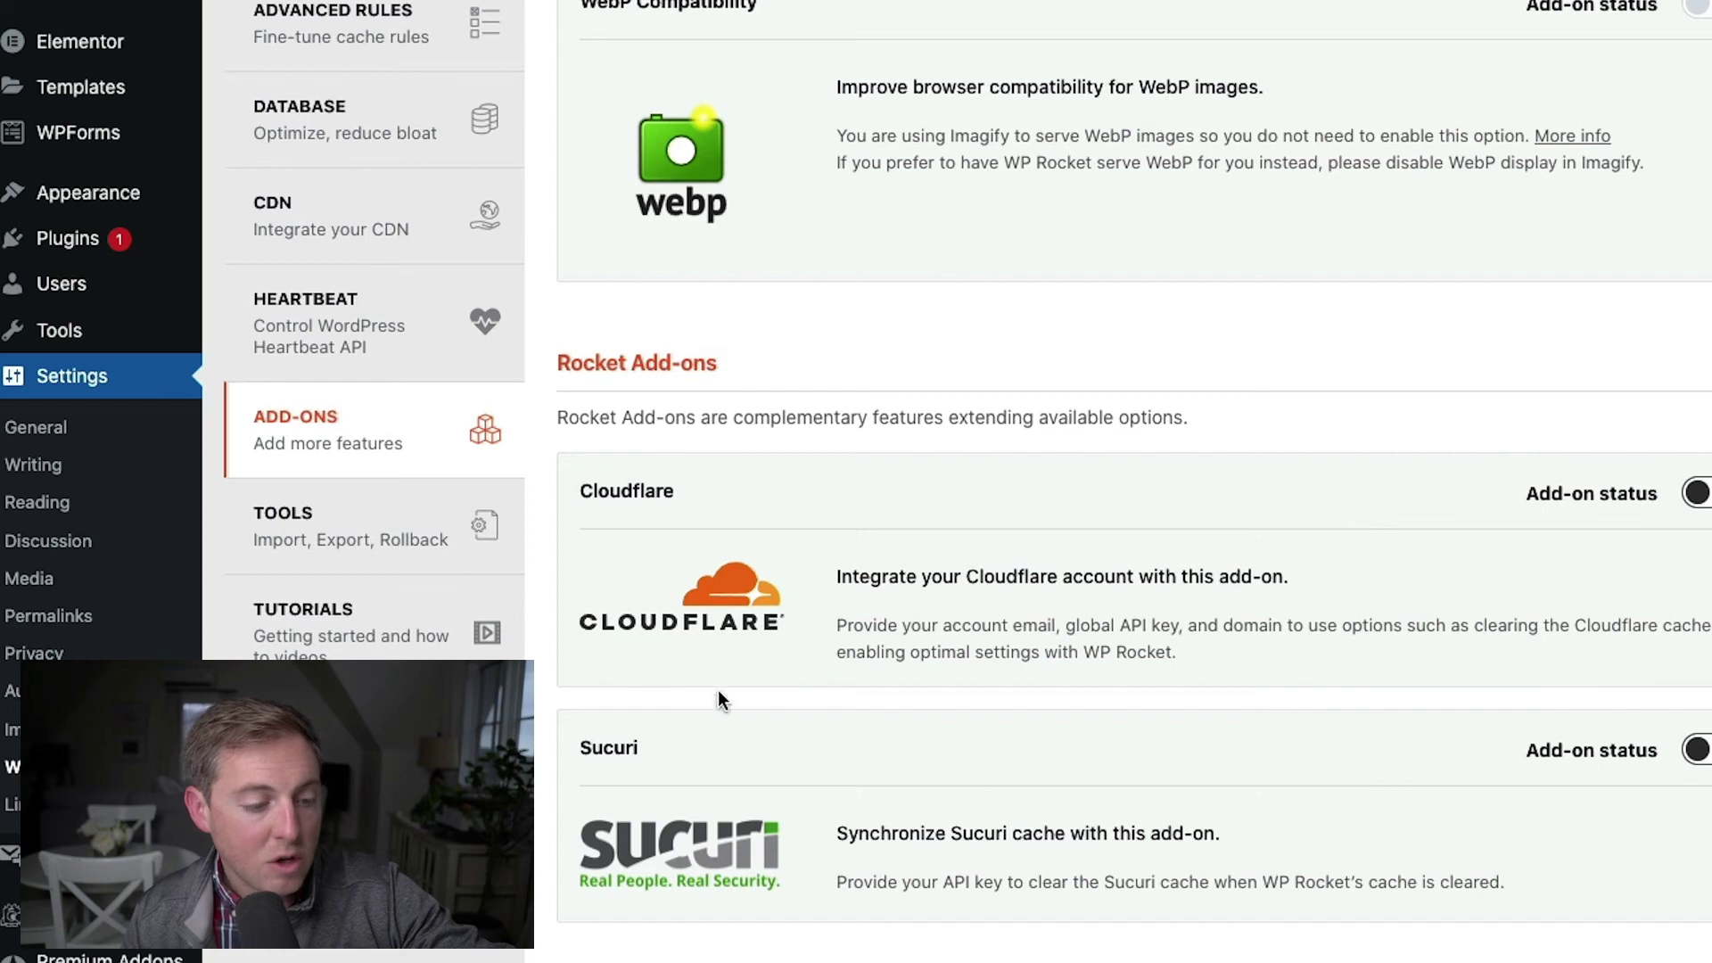
pyautogui.scroll(2, 1087, 789)
pyautogui.scroll(-2, 1193, 642)
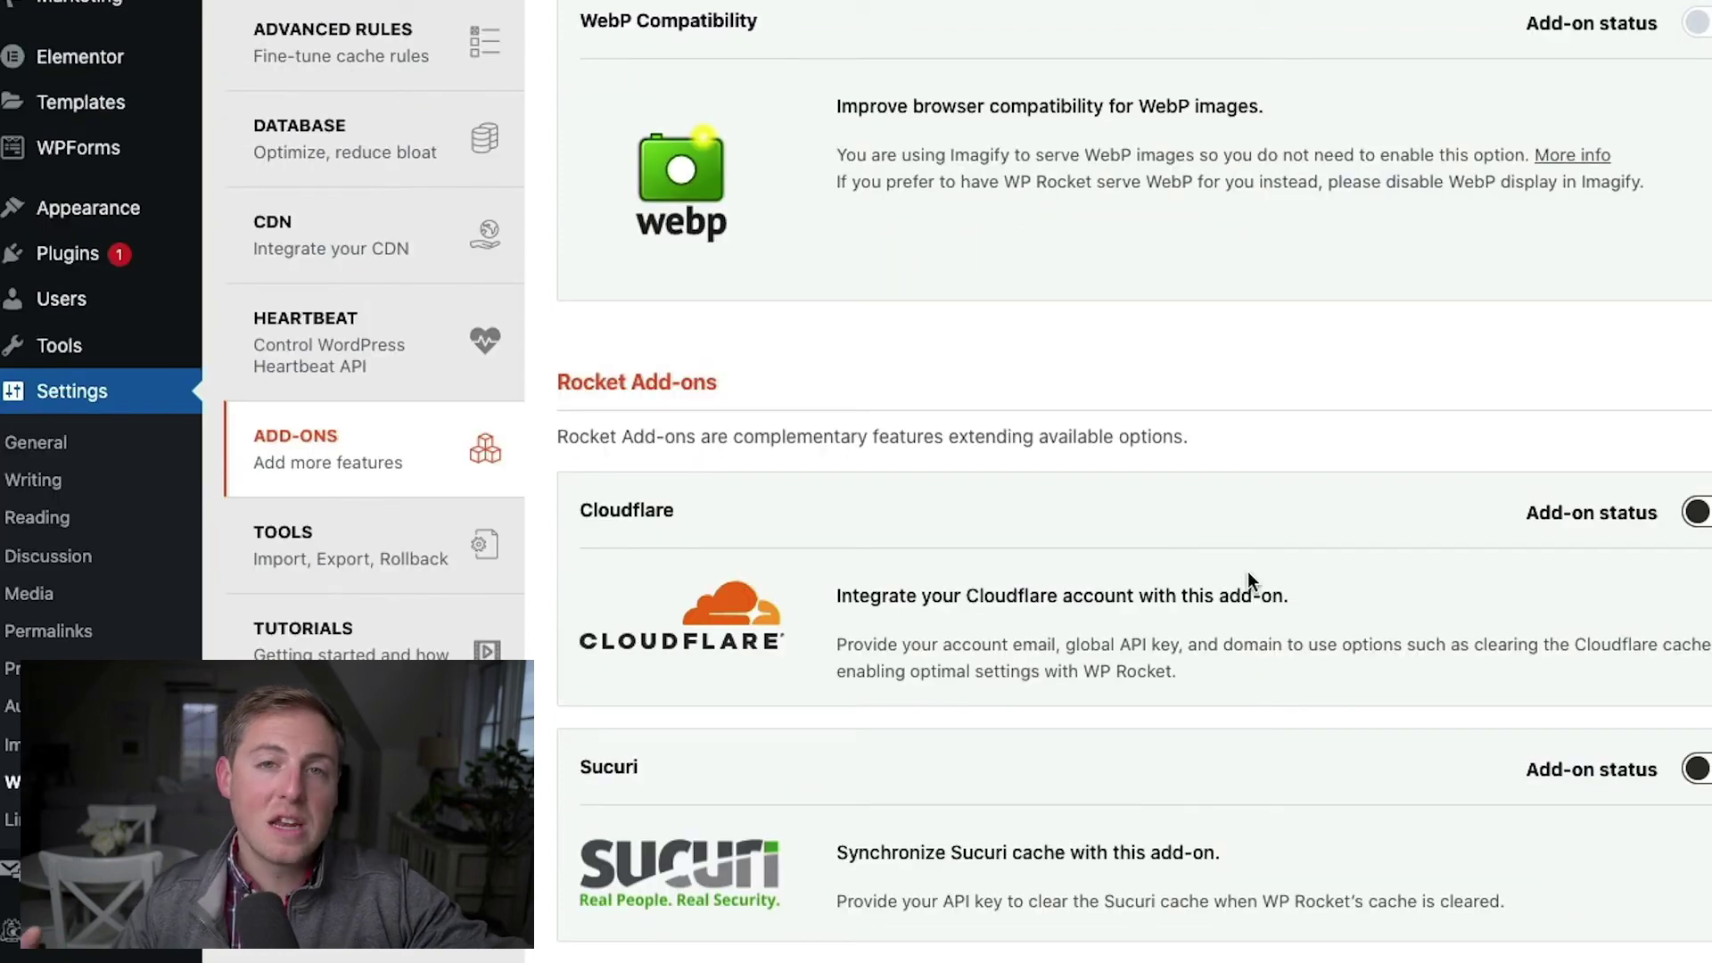
pyautogui.scroll(2, 1244, 572)
pyautogui.scroll(2, 1302, 686)
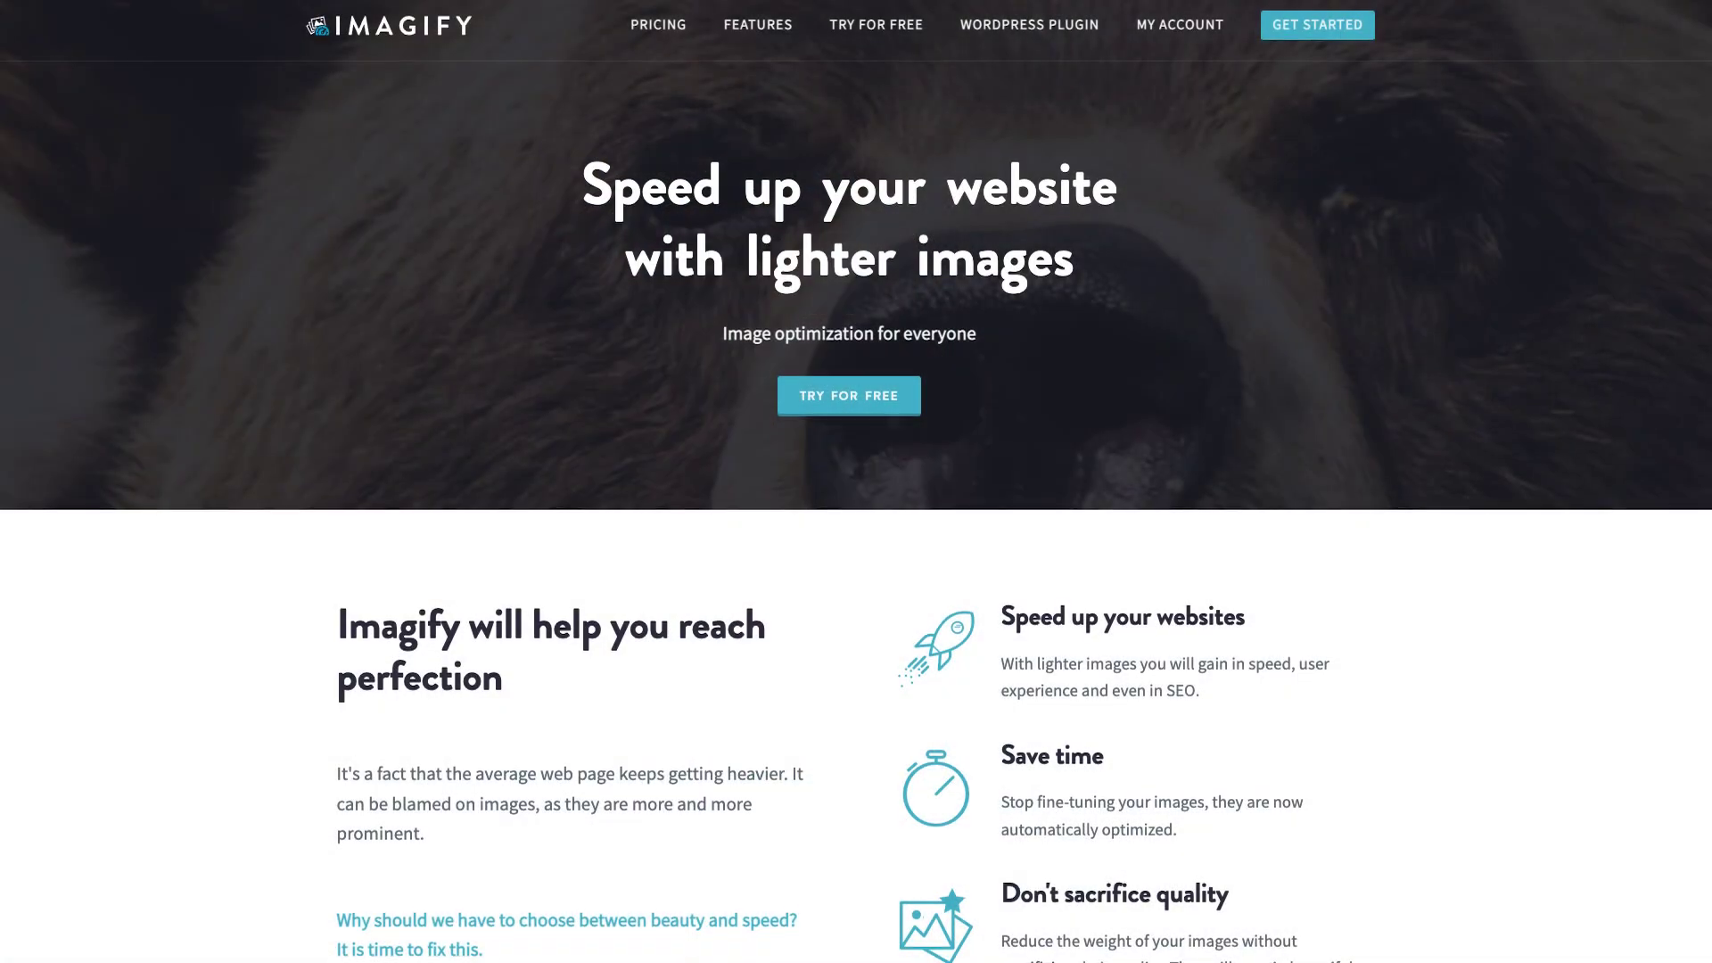
# Scroll down the Imagify homepage to review its image-optimization features.
pyautogui.scroll(-3, 857, 482)
pyautogui.scroll(-6, 856, 481)
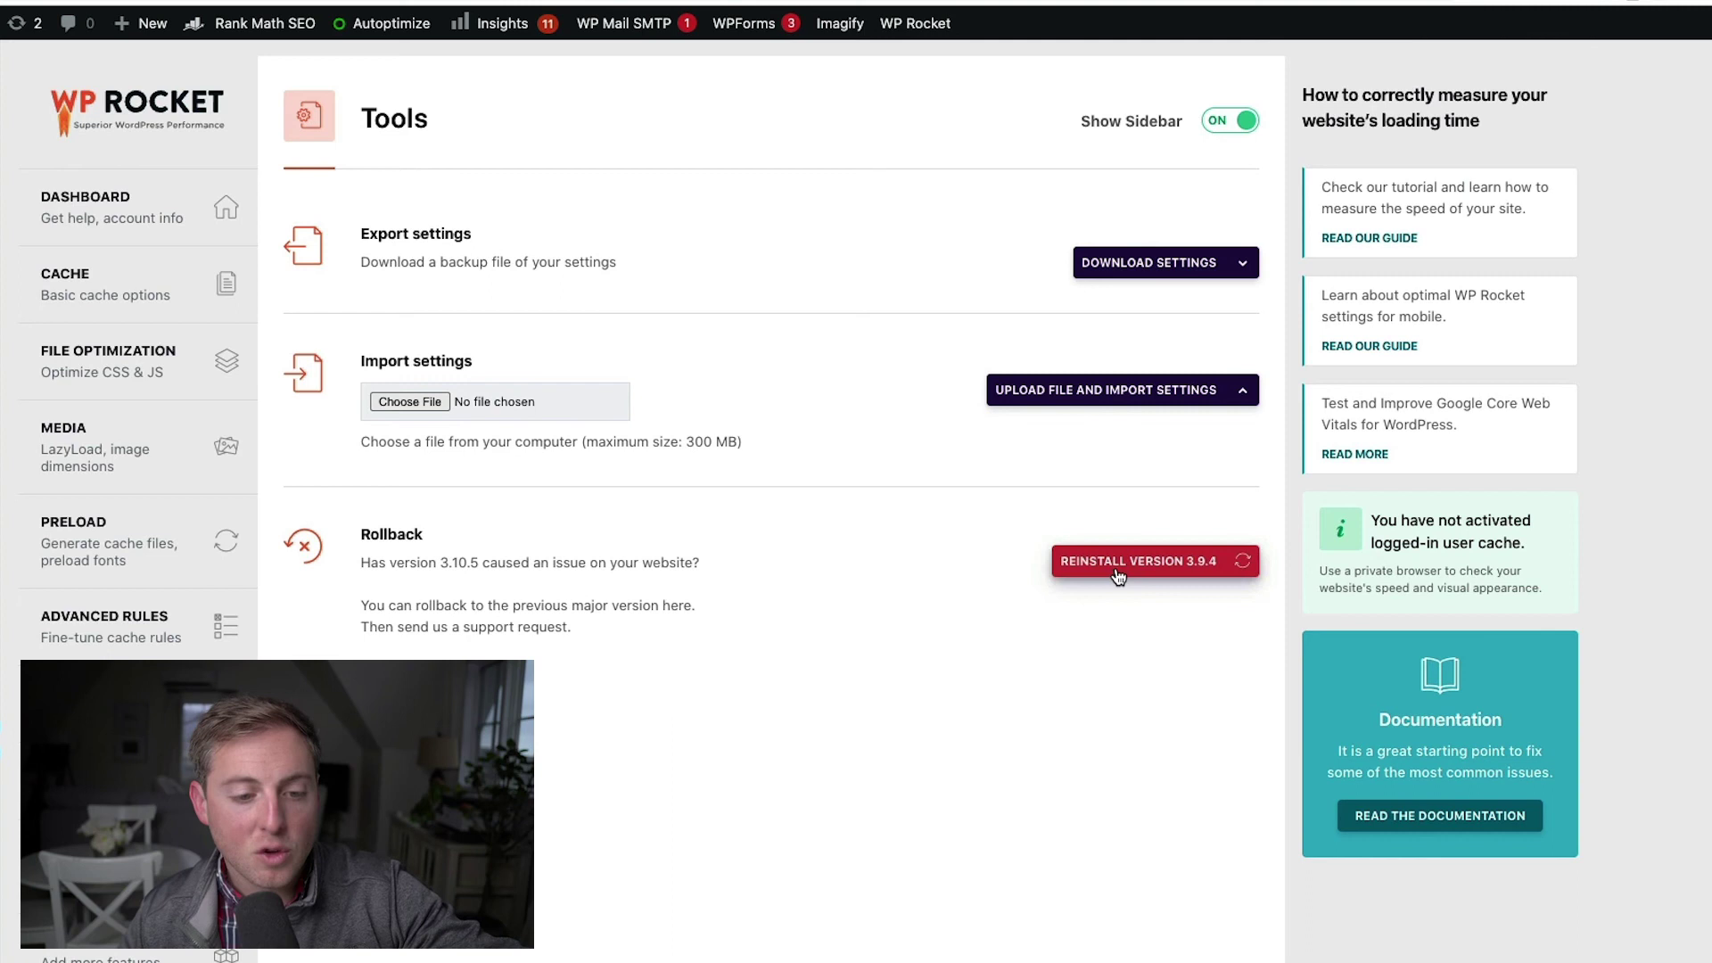
# Open WP Rocket's Tutorials page with the Getting Started videos.
pyautogui.scroll(-4, 134, 615)
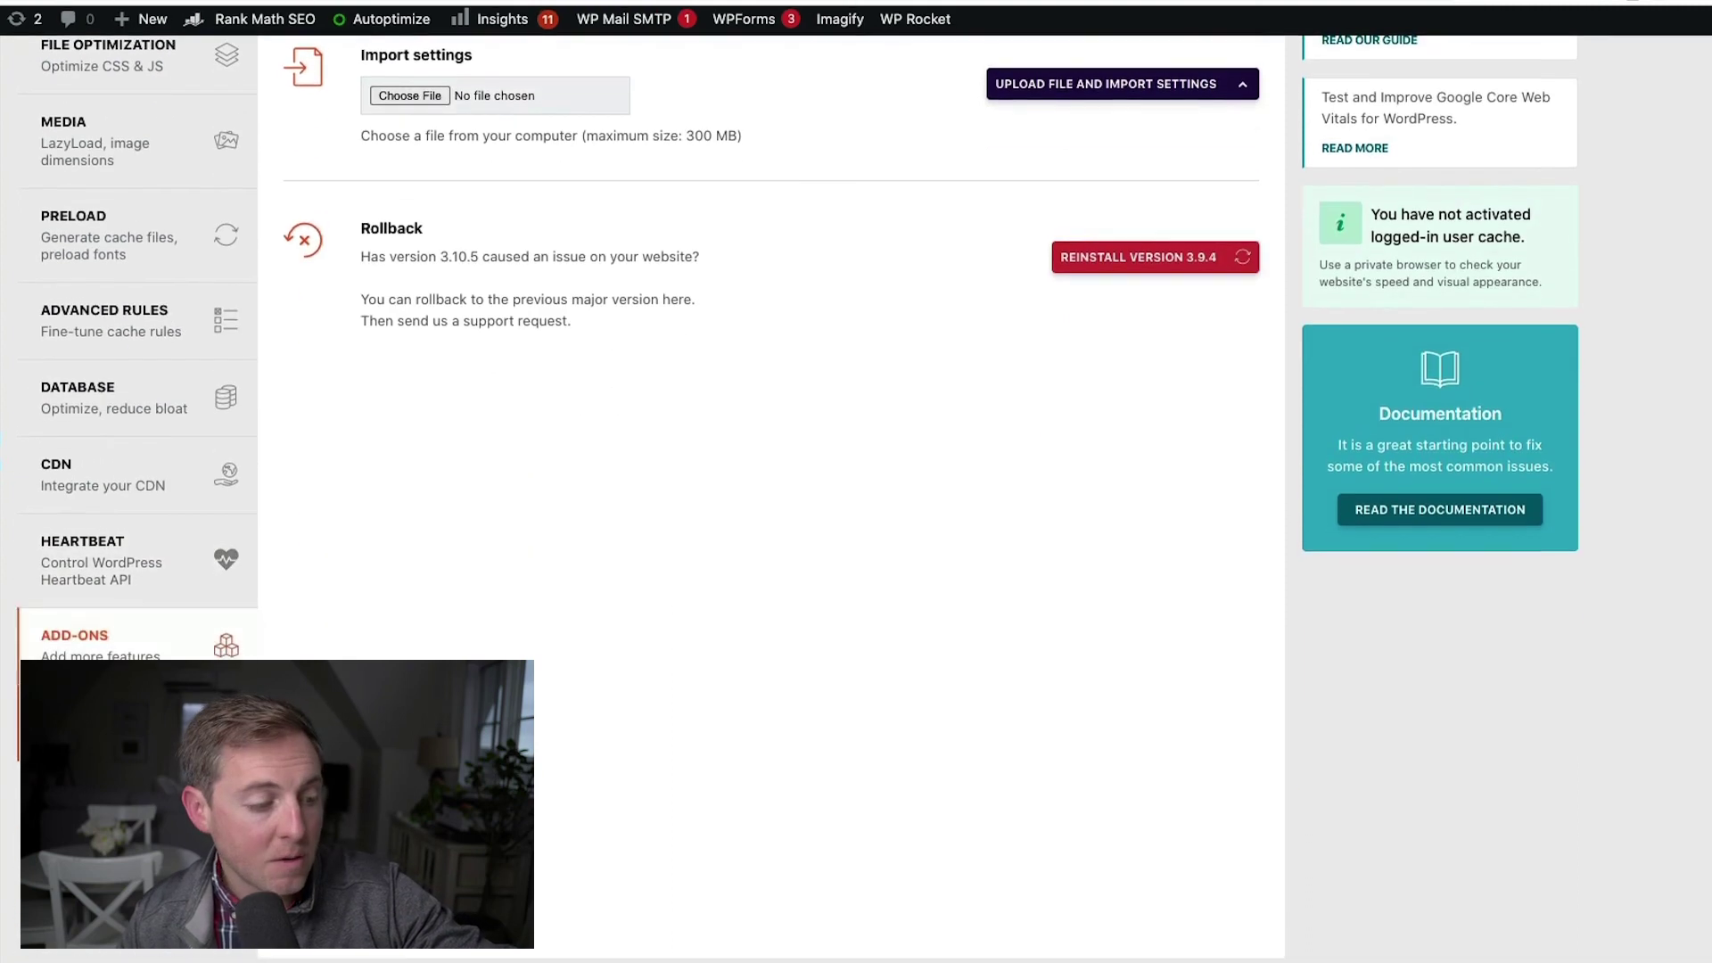
pyautogui.click(133, 723)
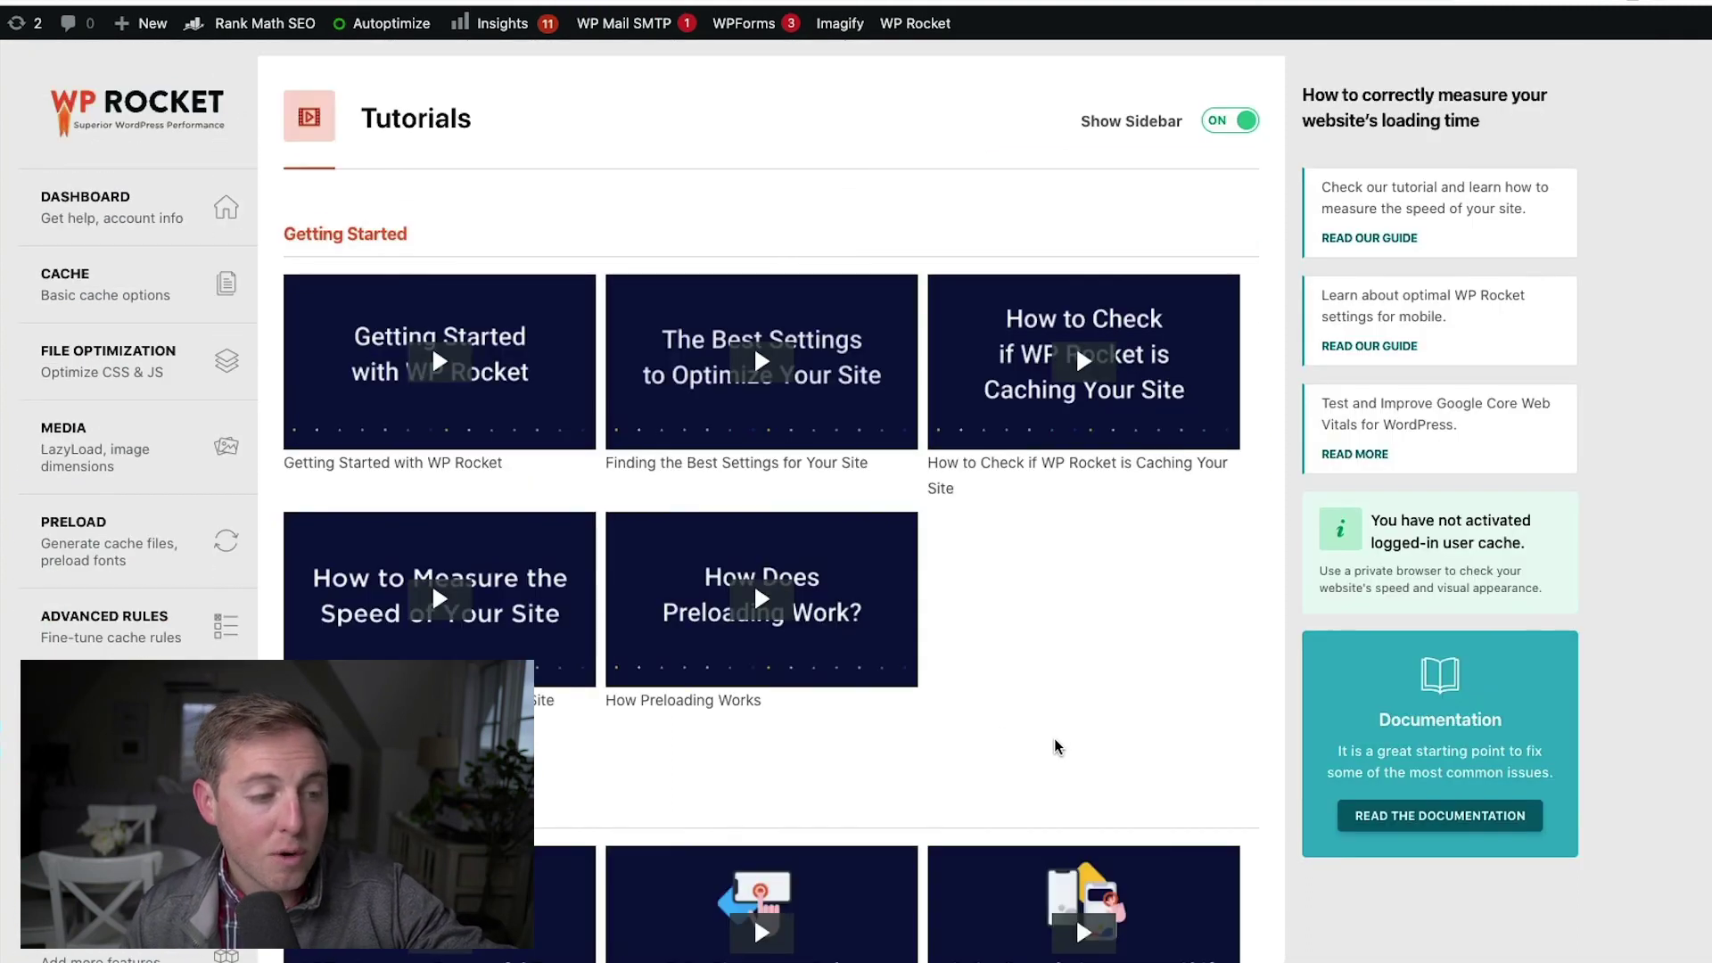